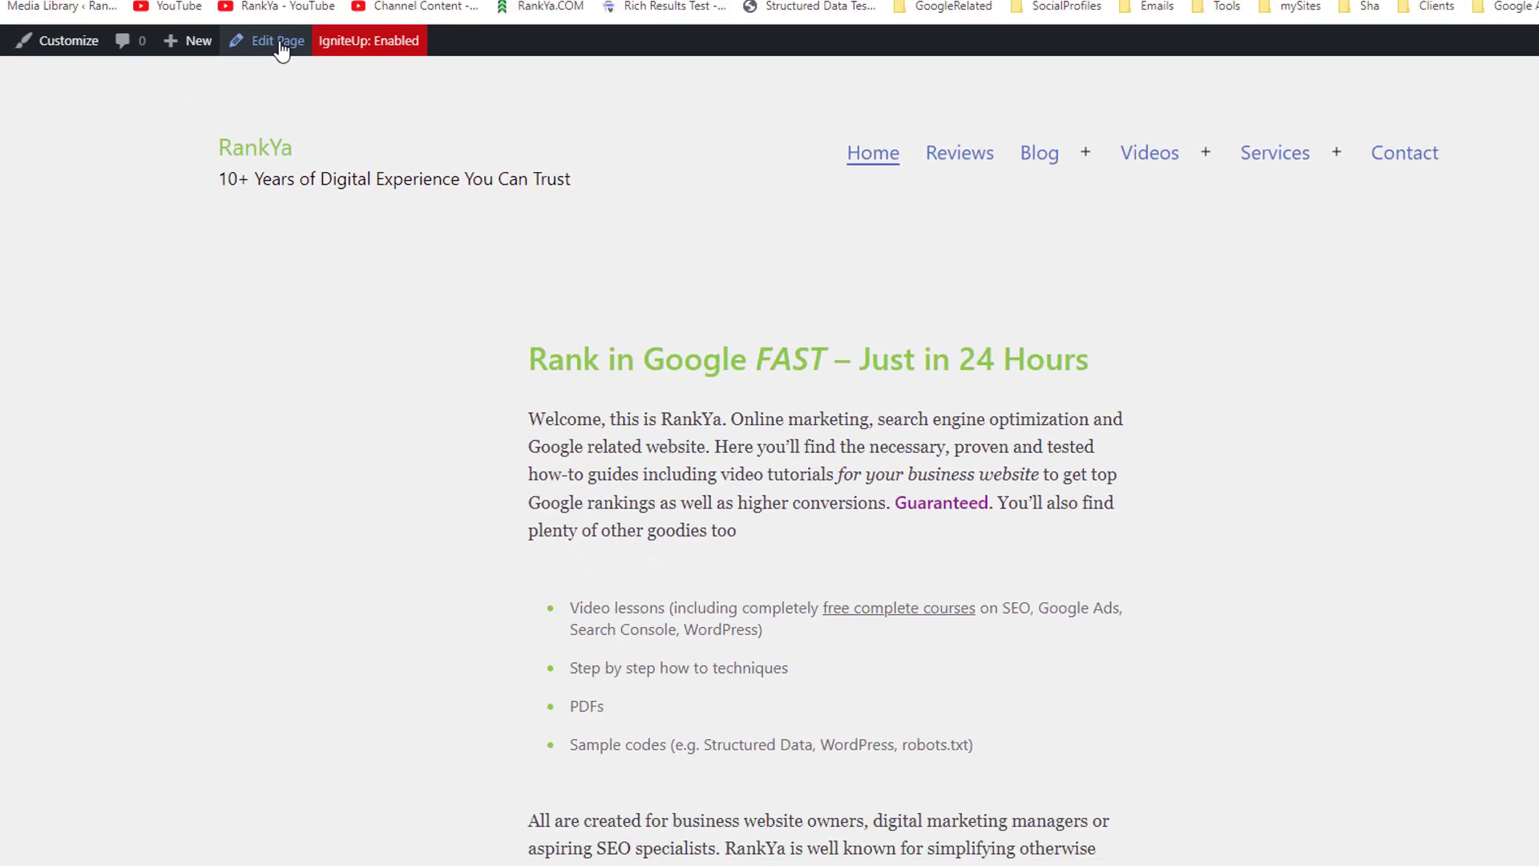
Step: Publish a page titled 'repair-services', then open a blank Add New Page editor in another tab
mouse_move(205, 51)
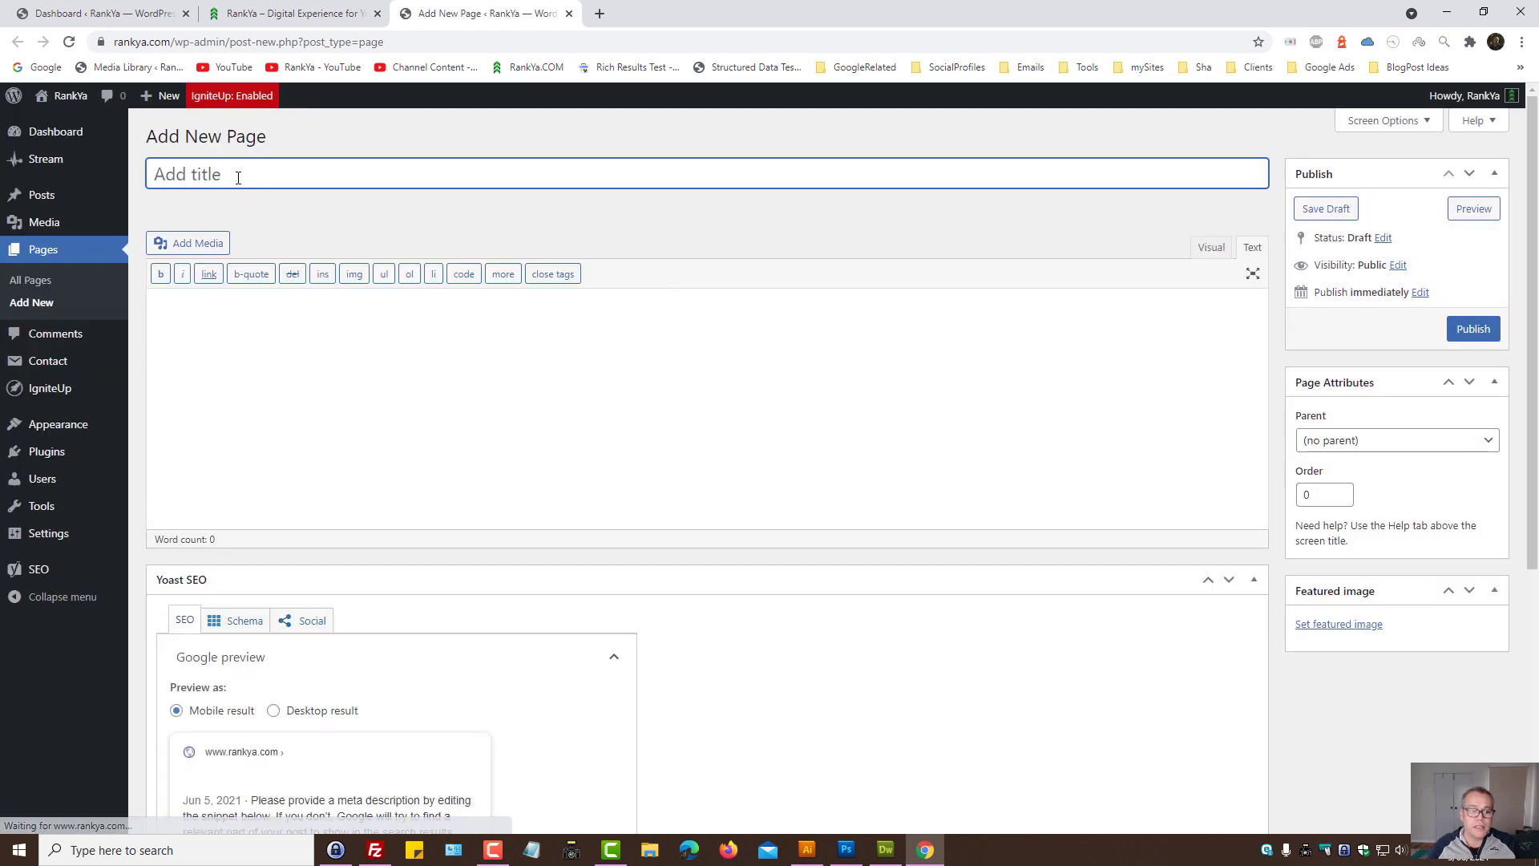
type("repair")
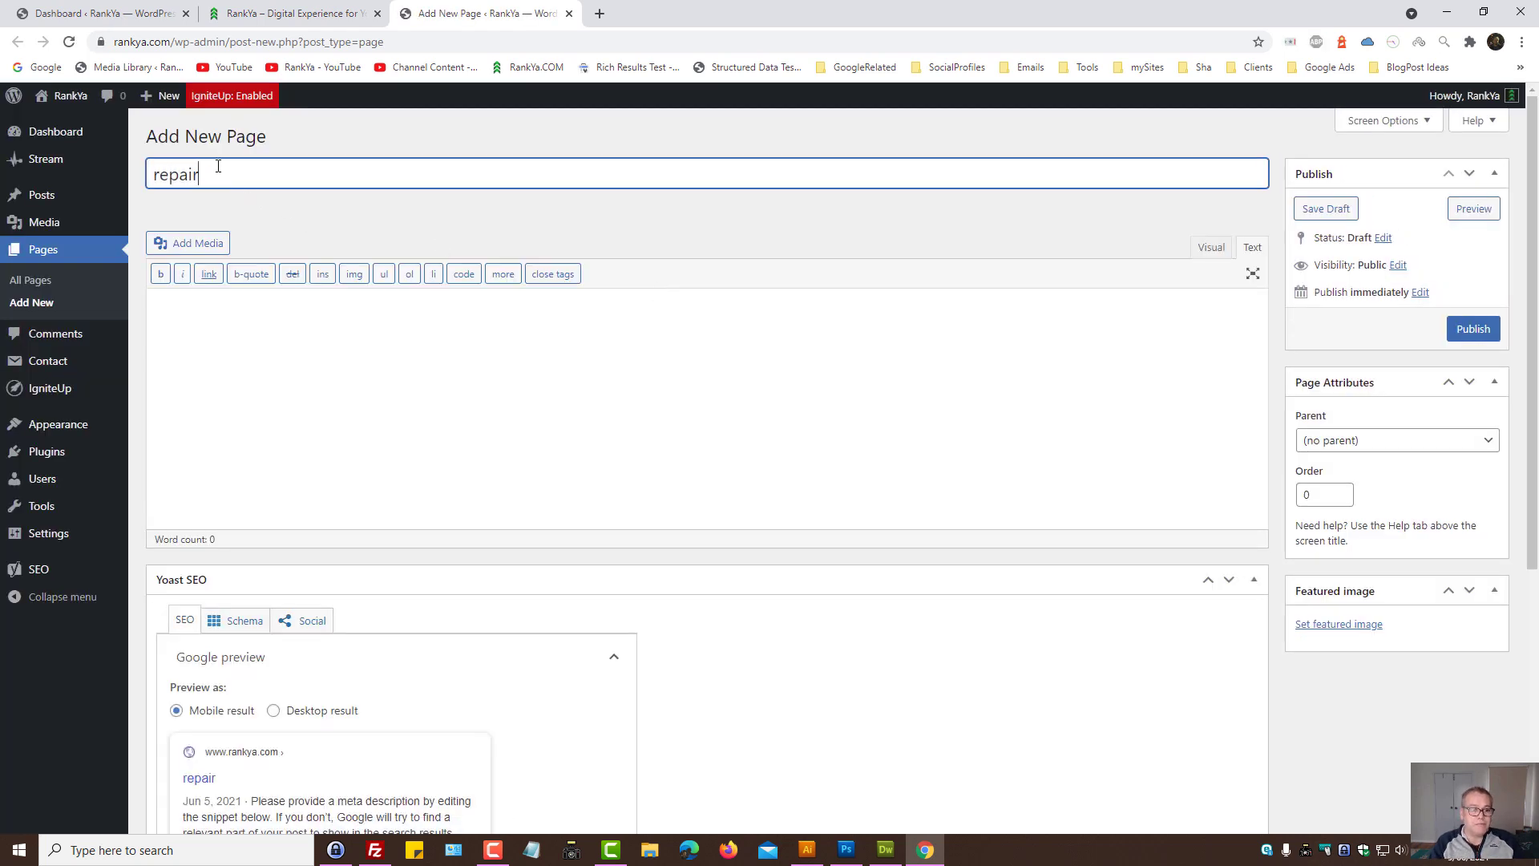
type("-services")
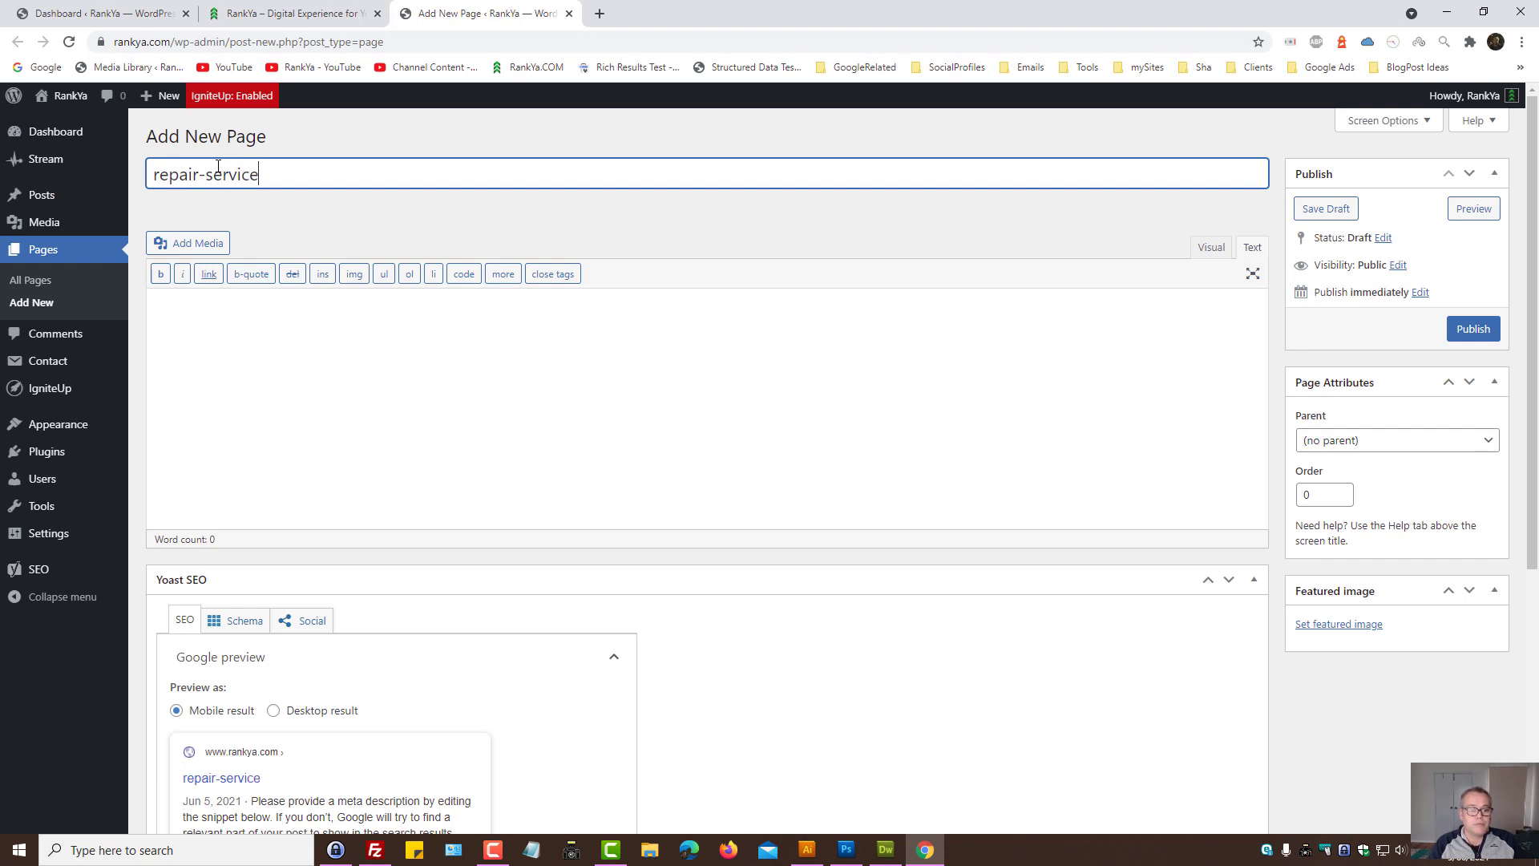
left_click(522, 381)
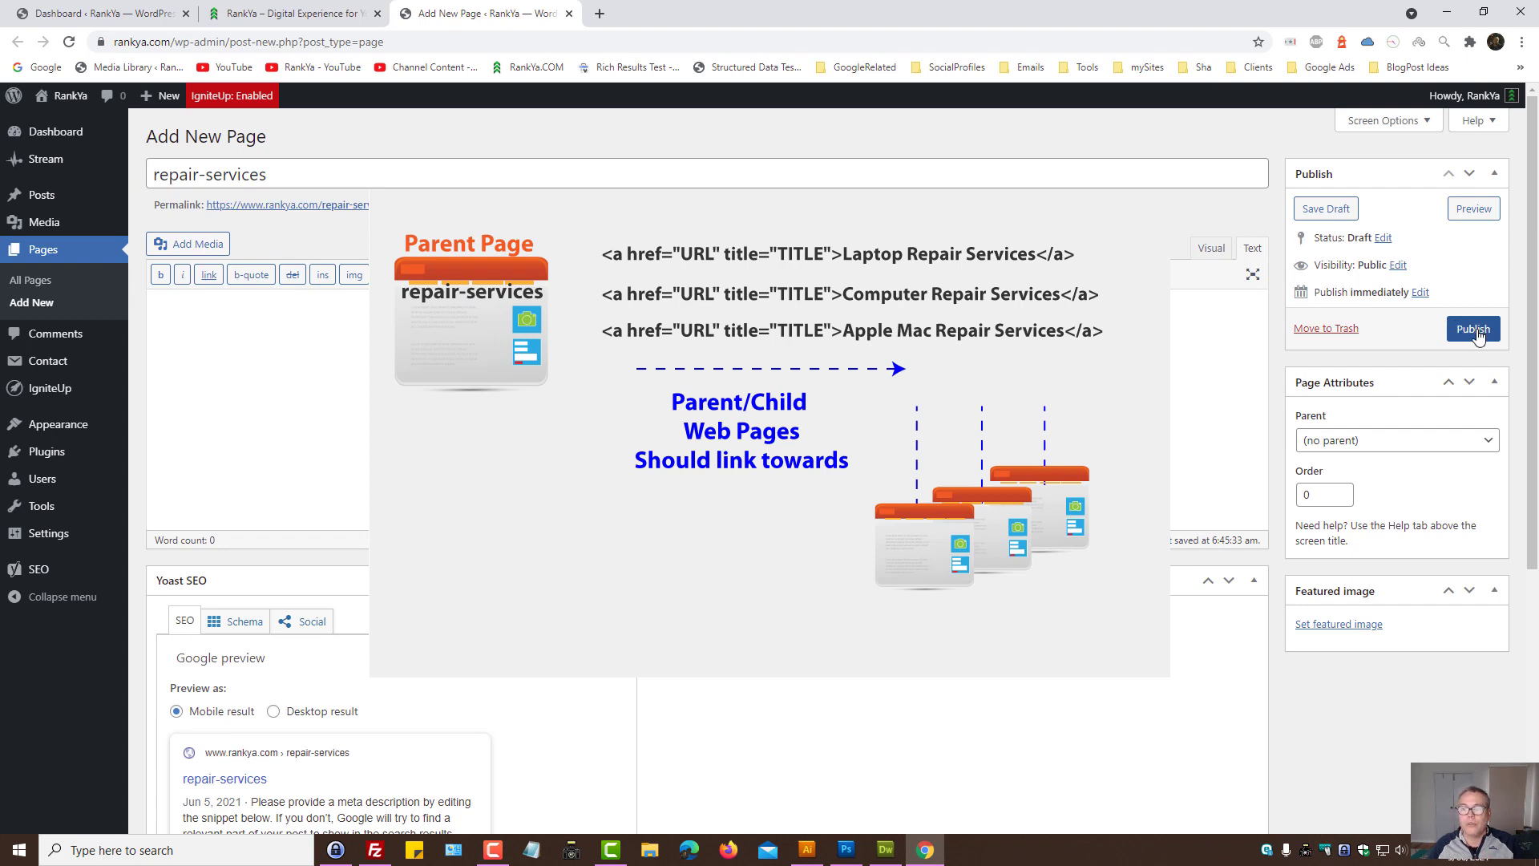
left_click(1475, 331)
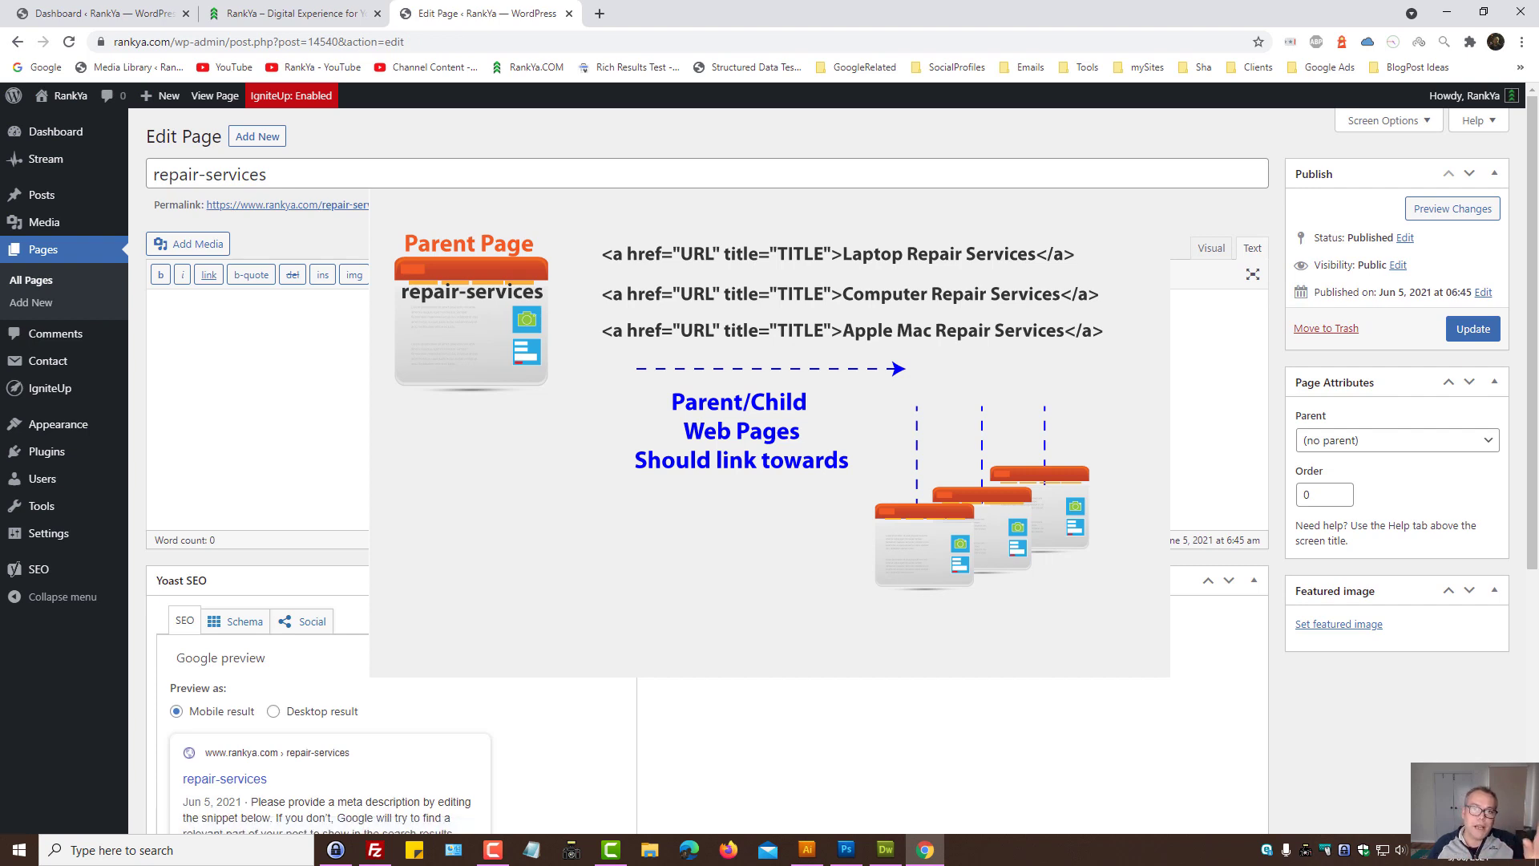
middle_click(257, 137)
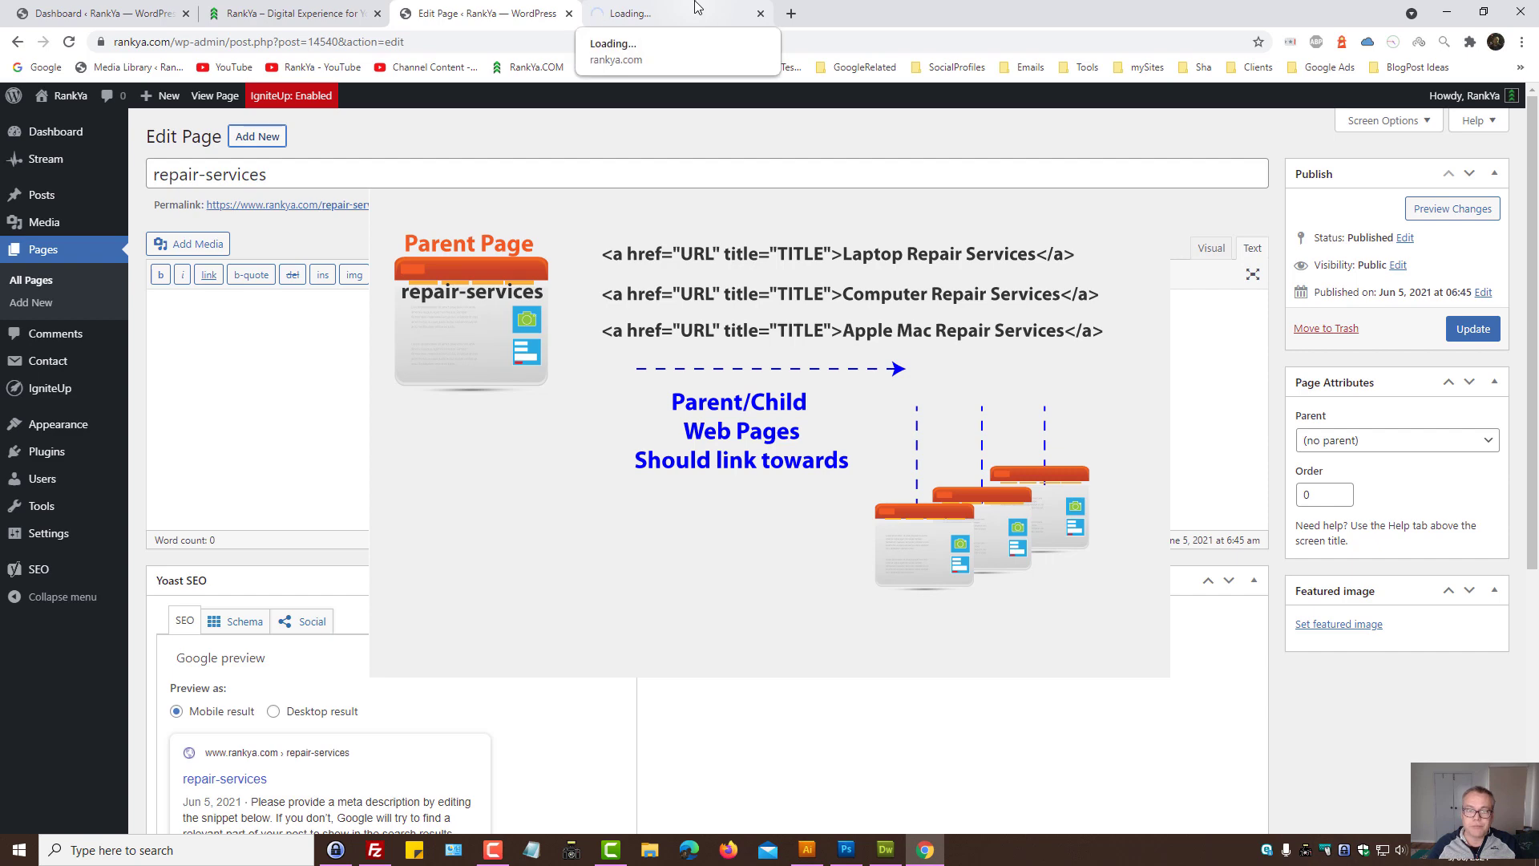
left_click(694, 10)
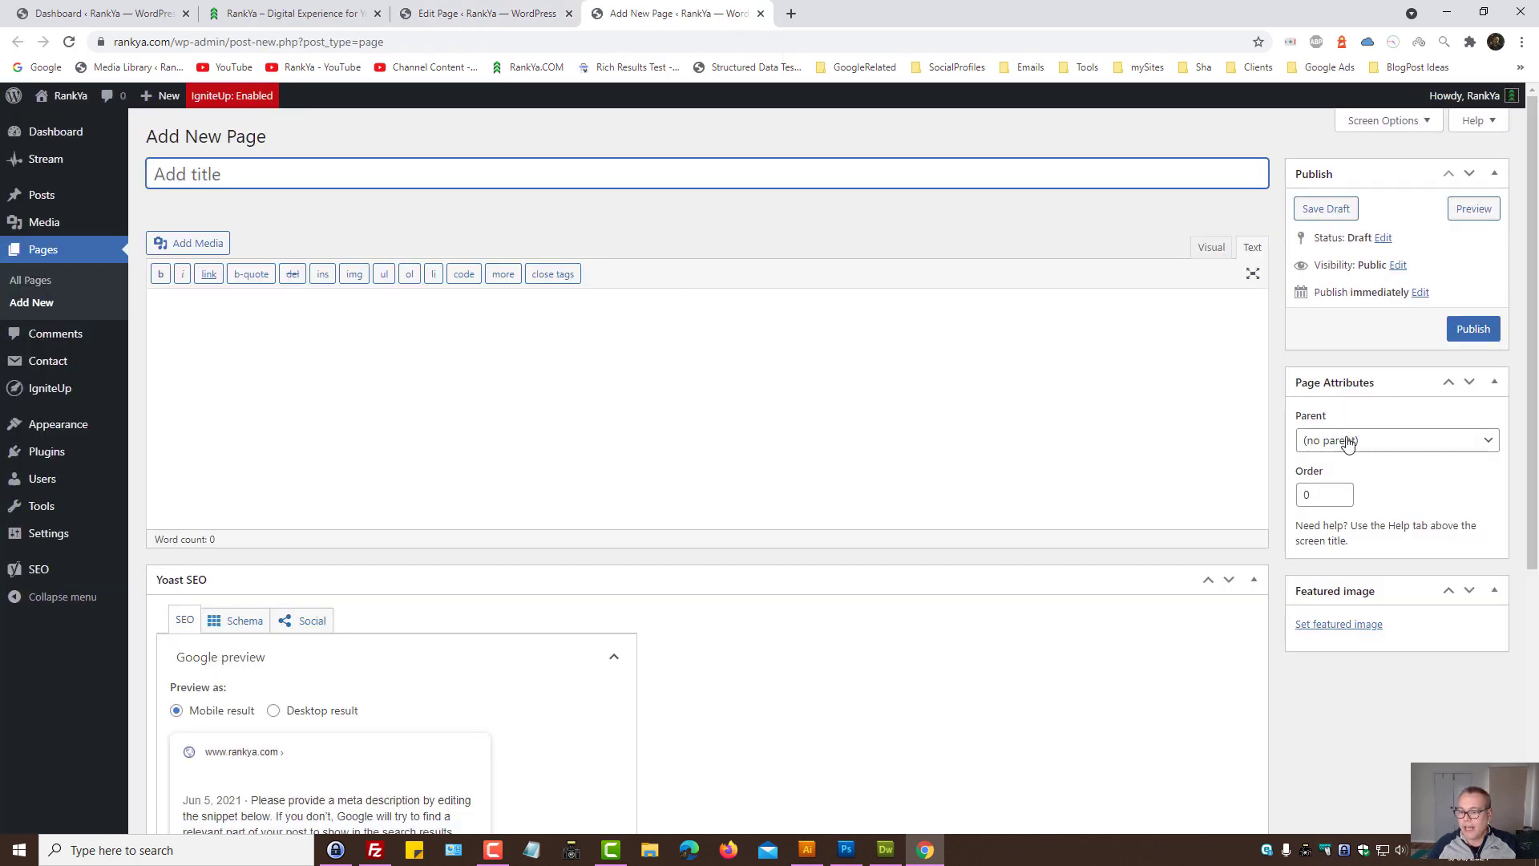
Step: Publish a 'Laptops' page with repair-services chosen as its parent page
left_click(1349, 442)
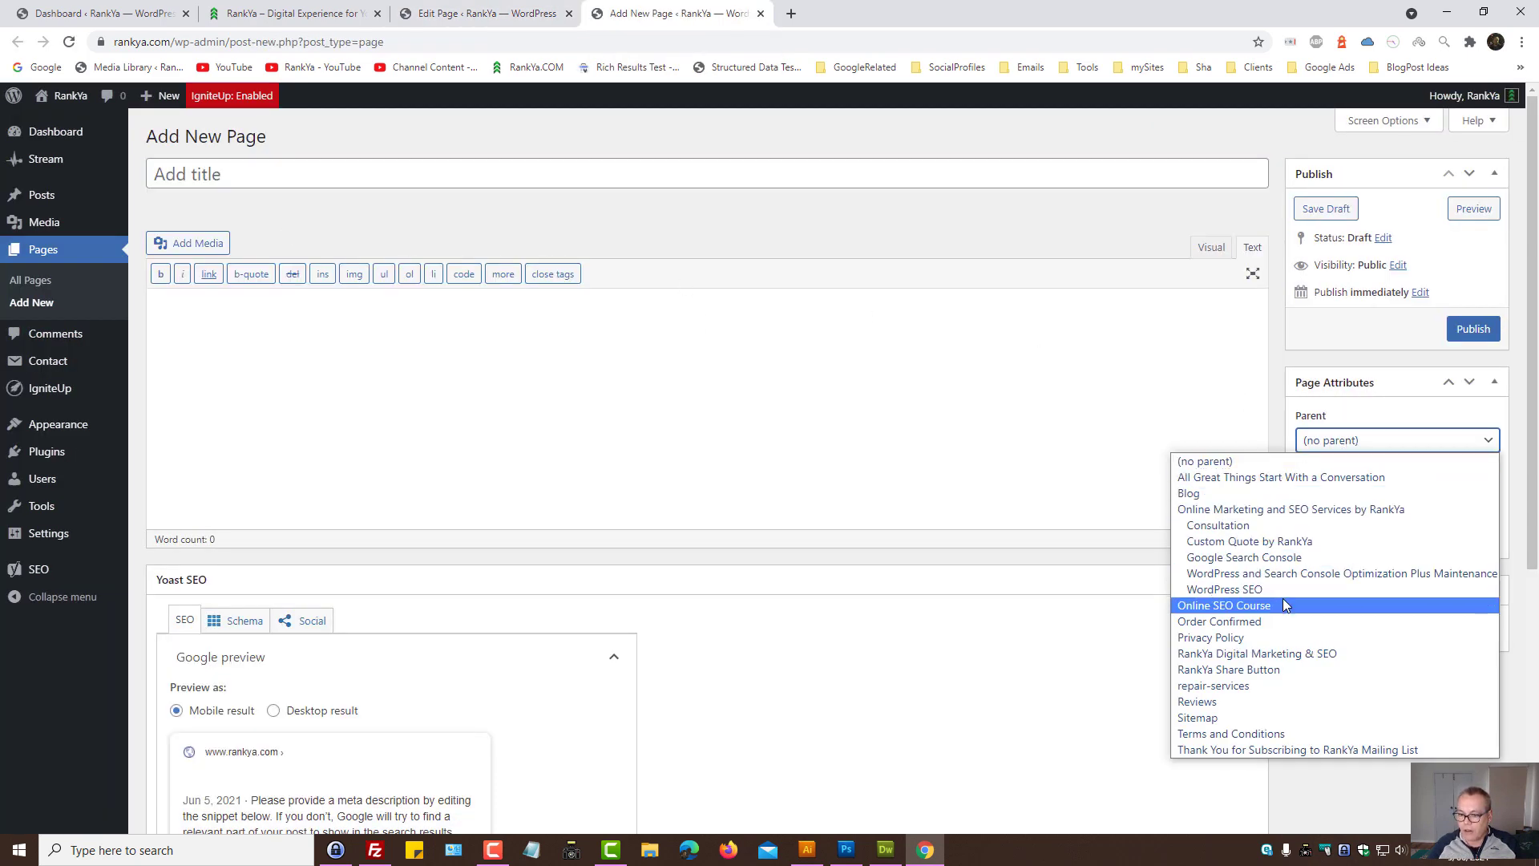
left_click(1253, 688)
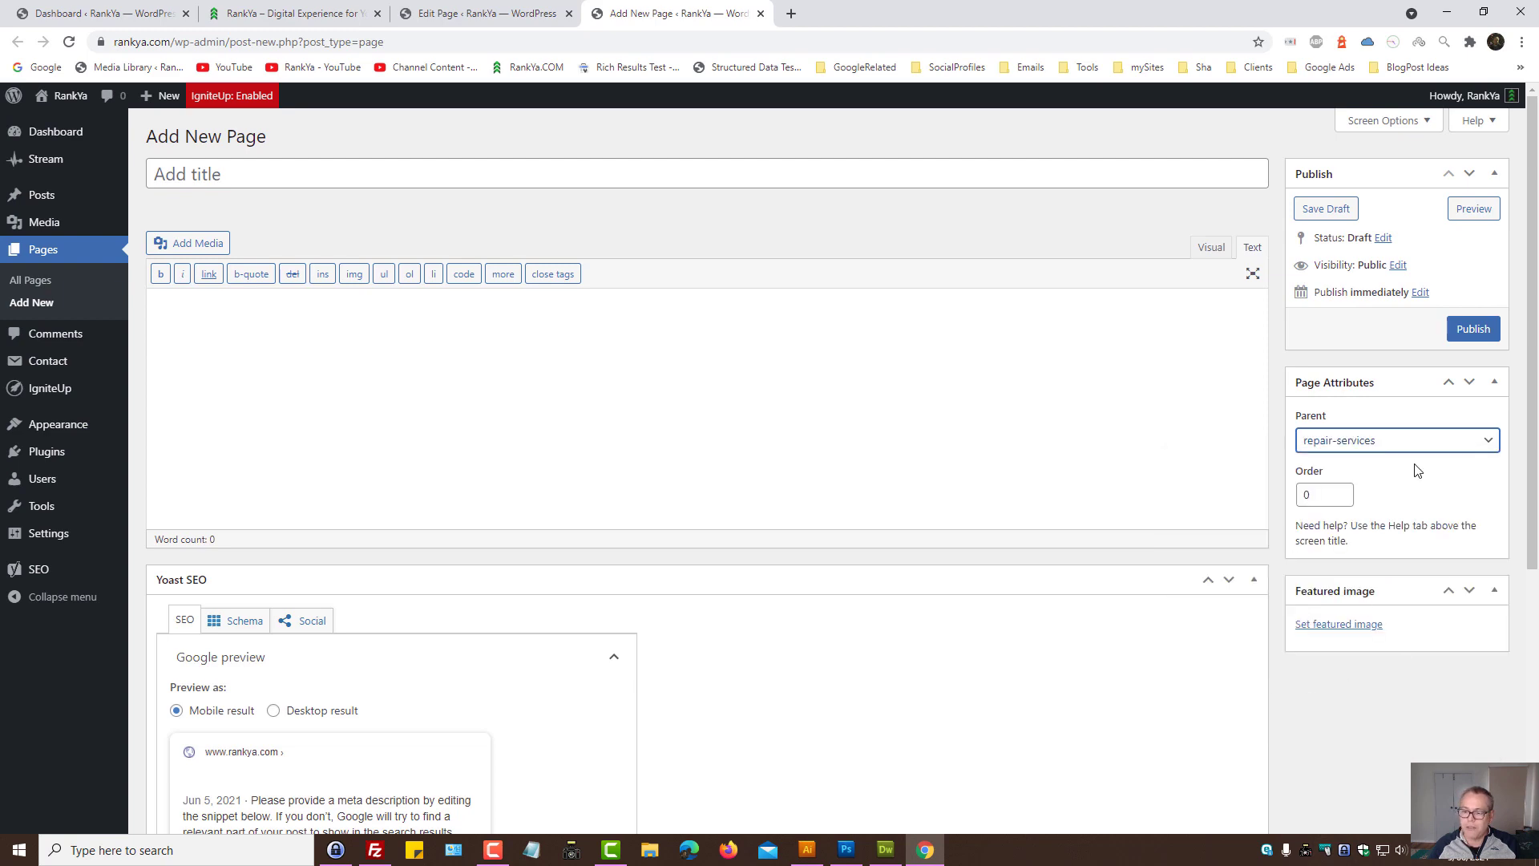
left_click(806, 849)
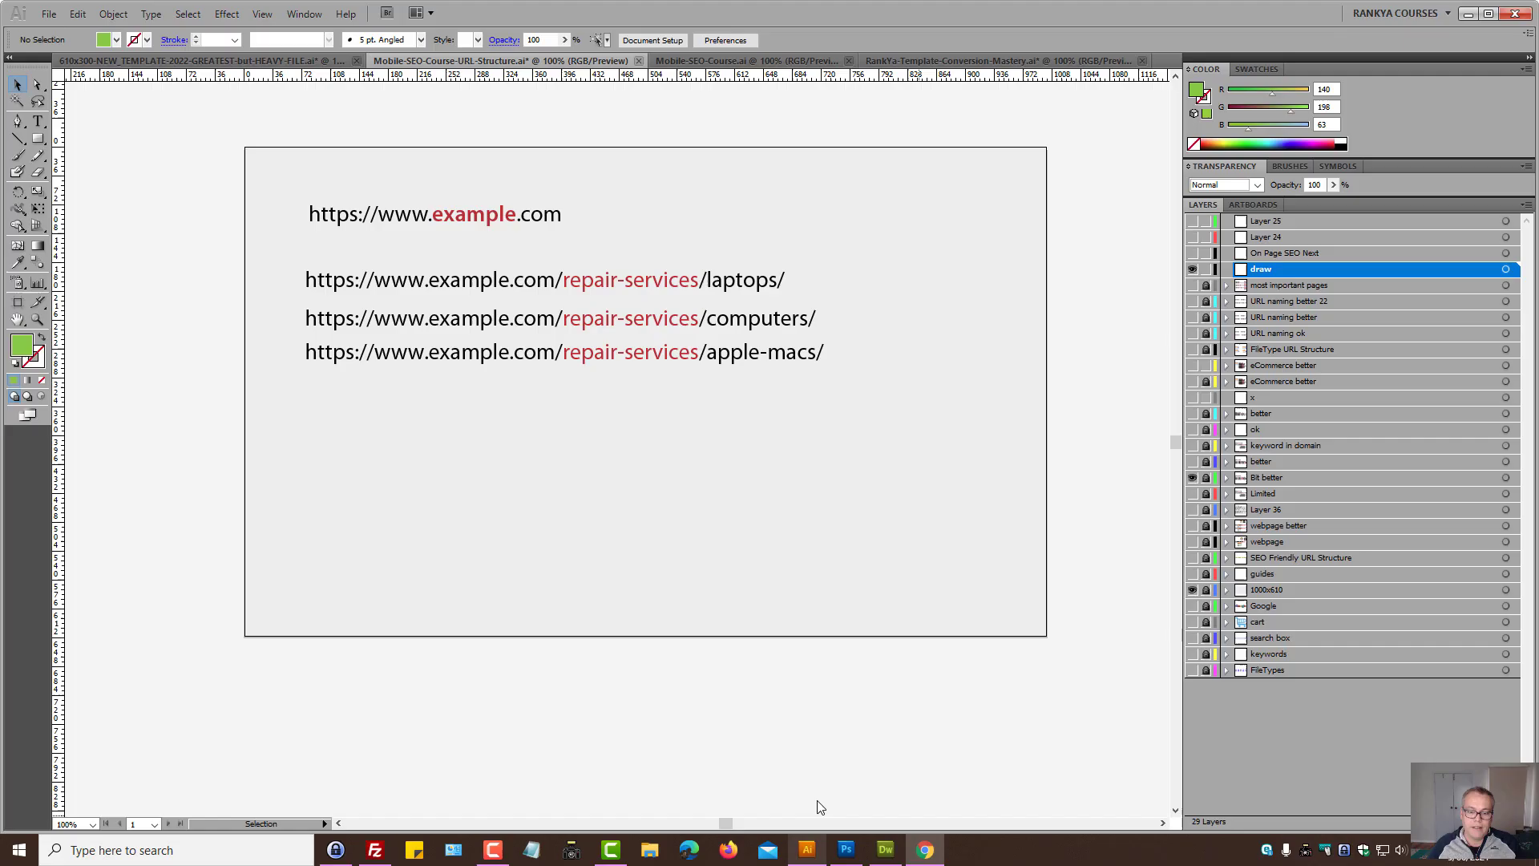
left_click(925, 849)
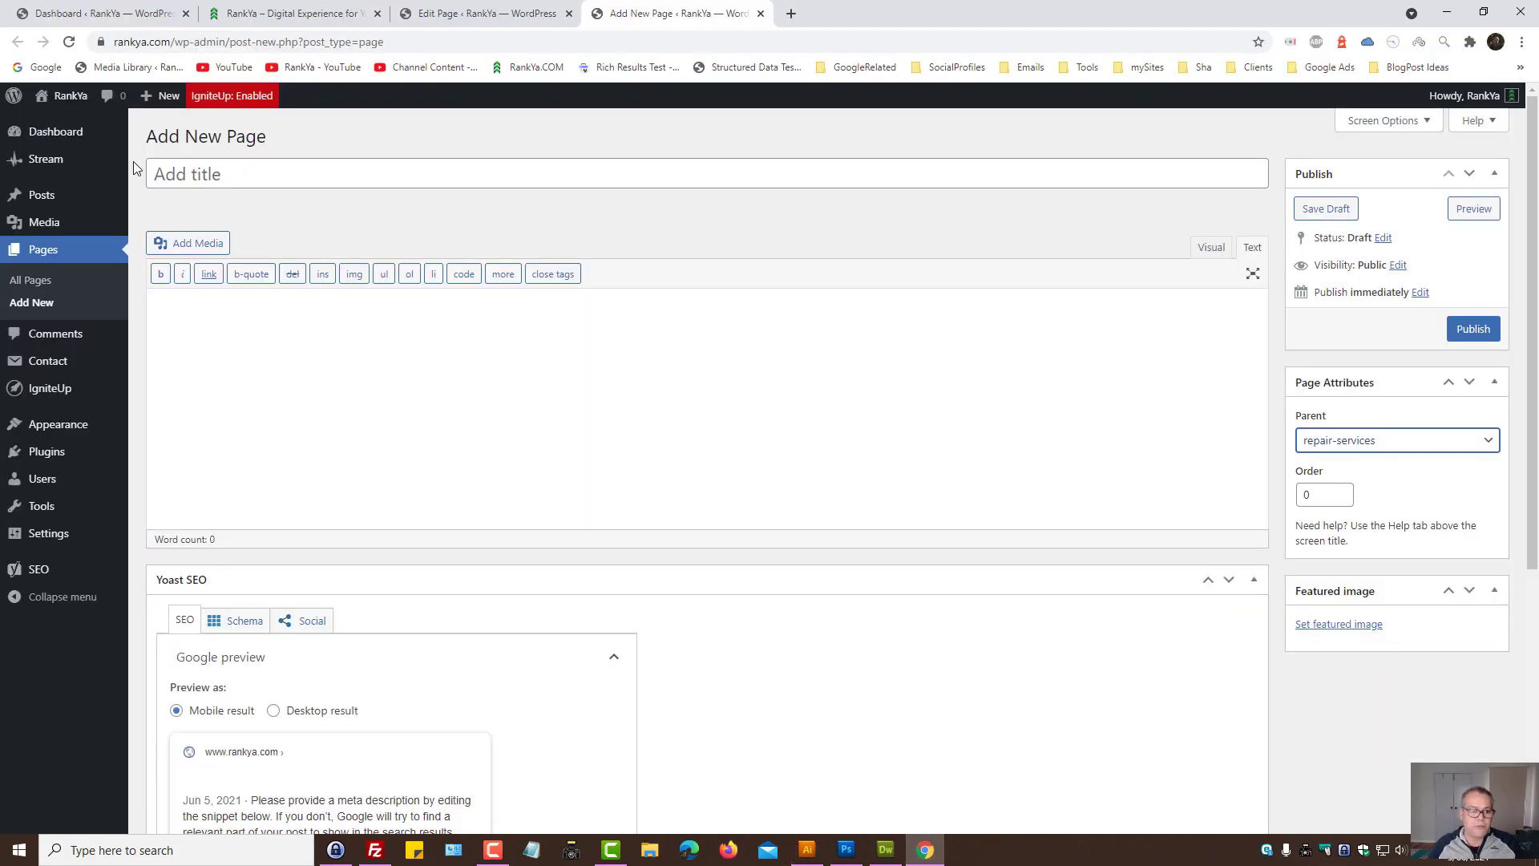
left_click(222, 175)
type("Laptops")
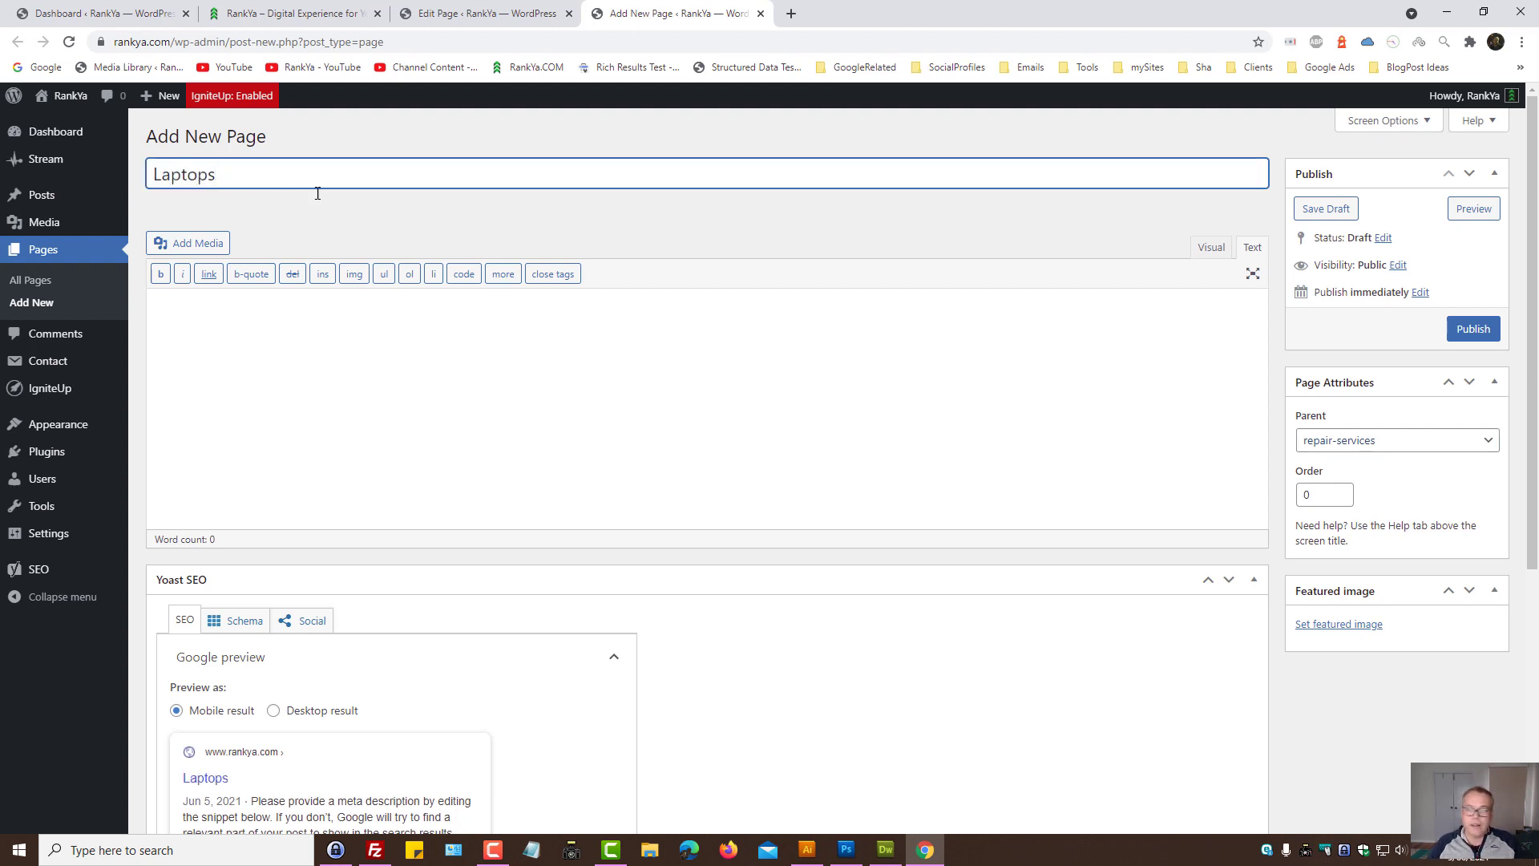
left_click(1473, 329)
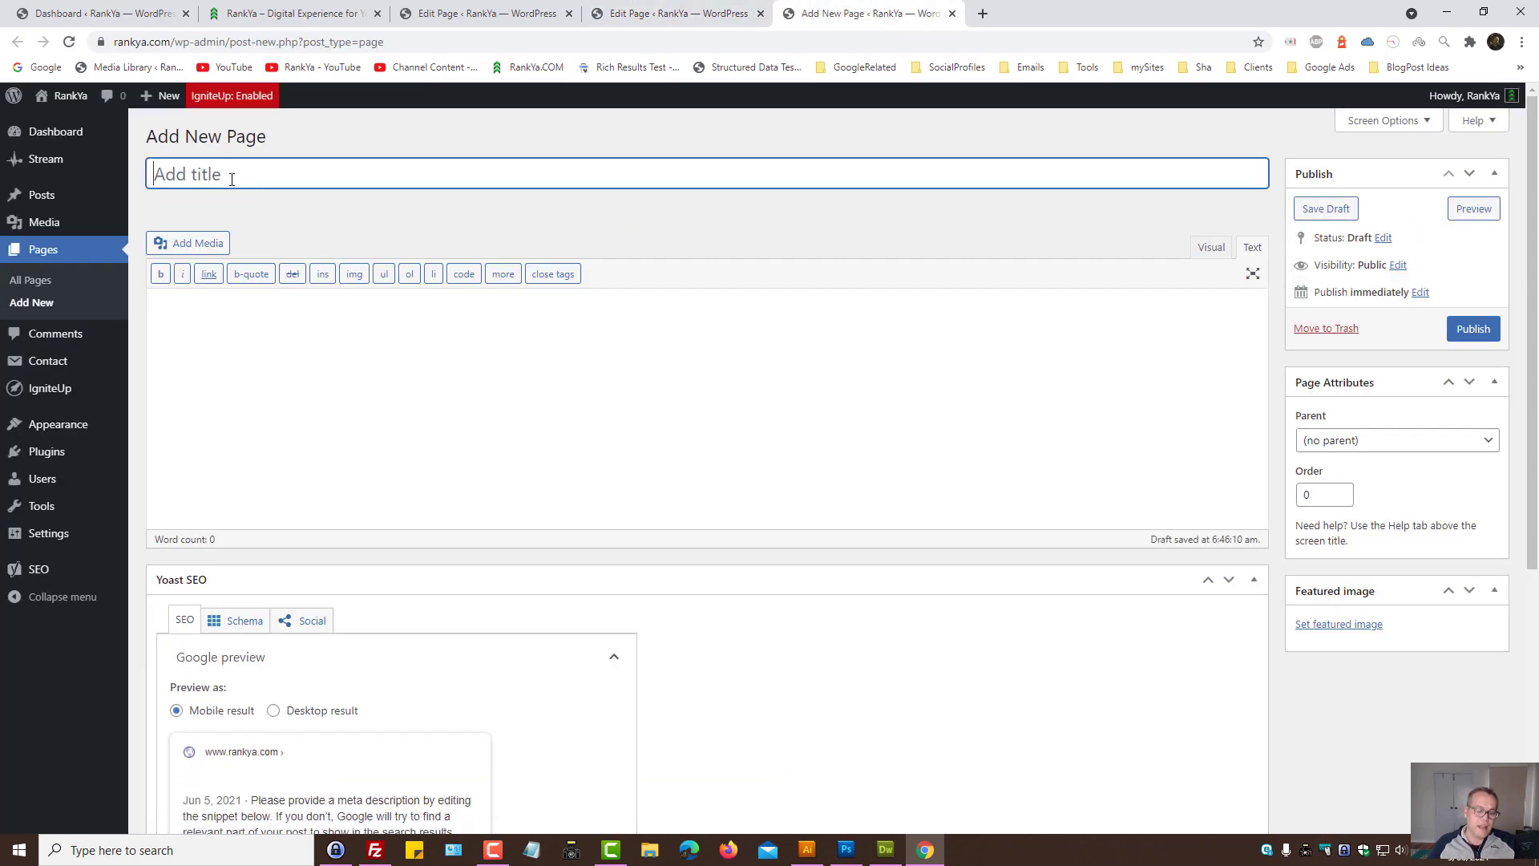
Step: Retitle the new page from 'iphones' to 'apple mac' and publish it without a parent
type("iphones")
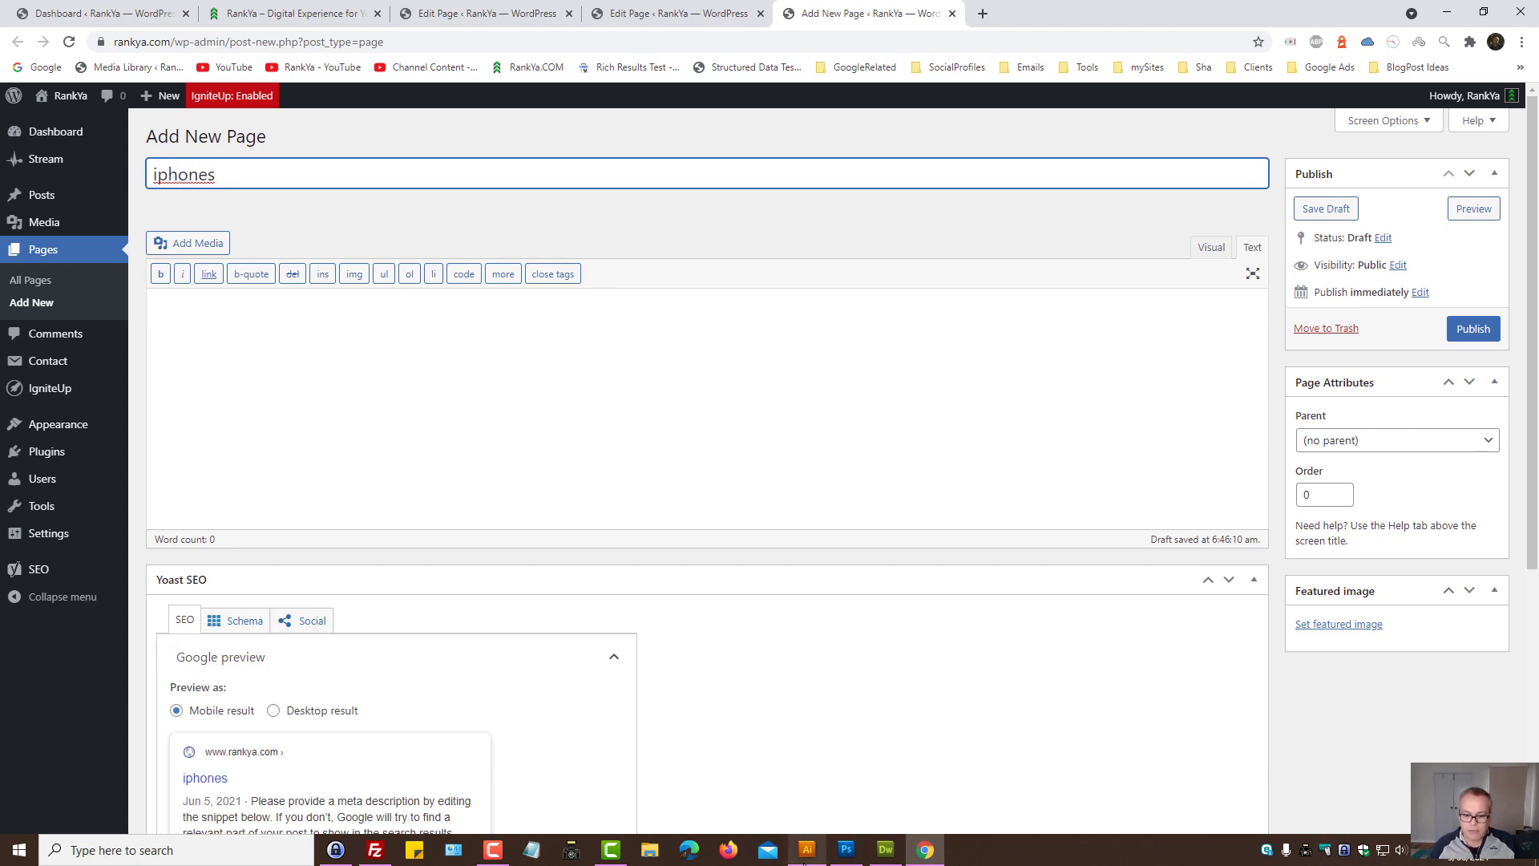
left_click(807, 850)
left_click(926, 850)
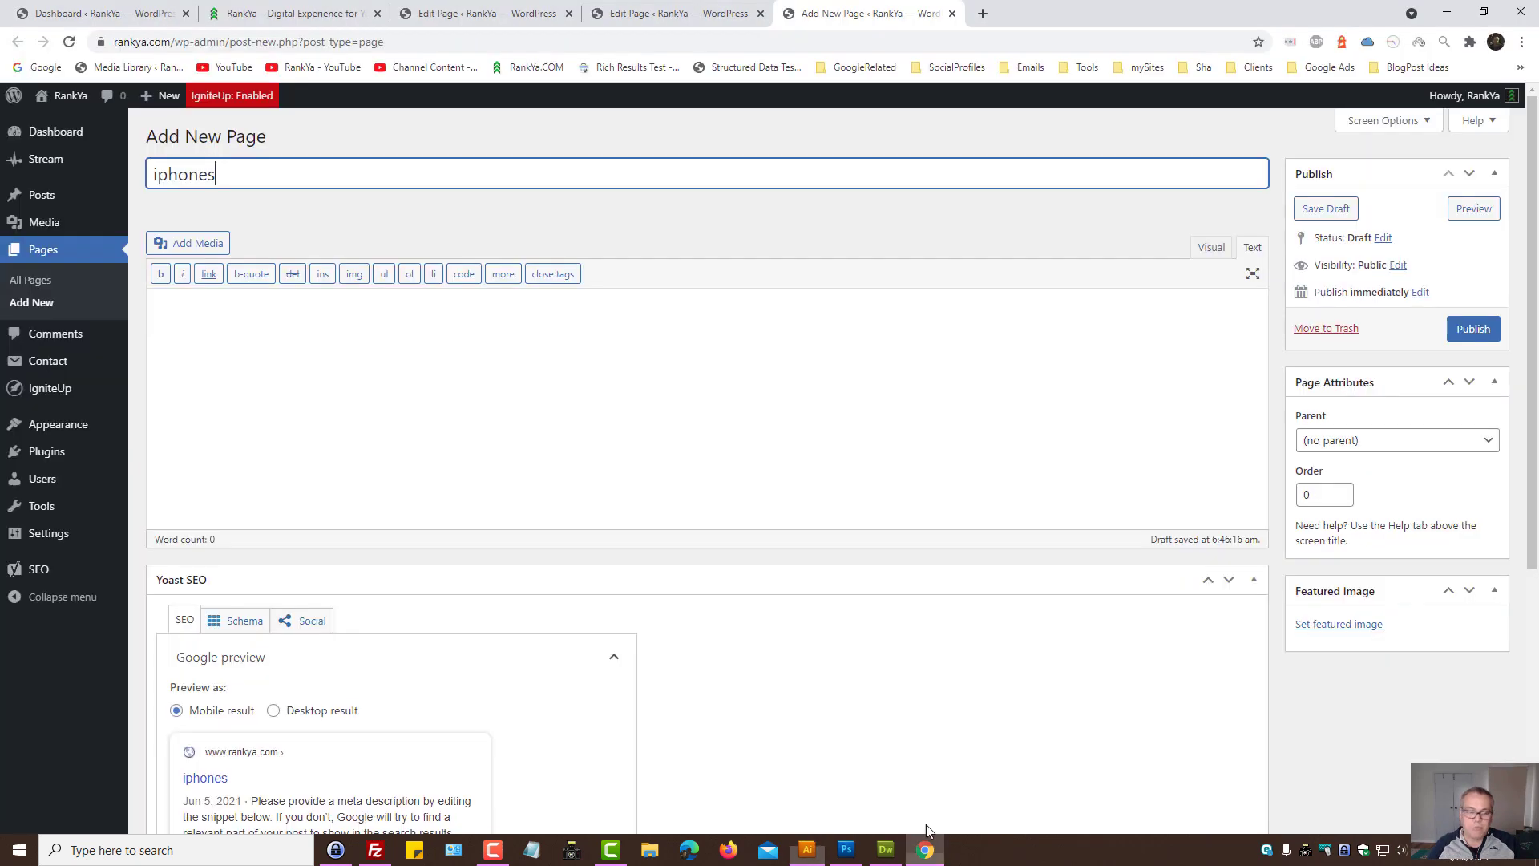
left_click_drag(241, 162, 124, 180)
type("apple mac")
left_click(1453, 329)
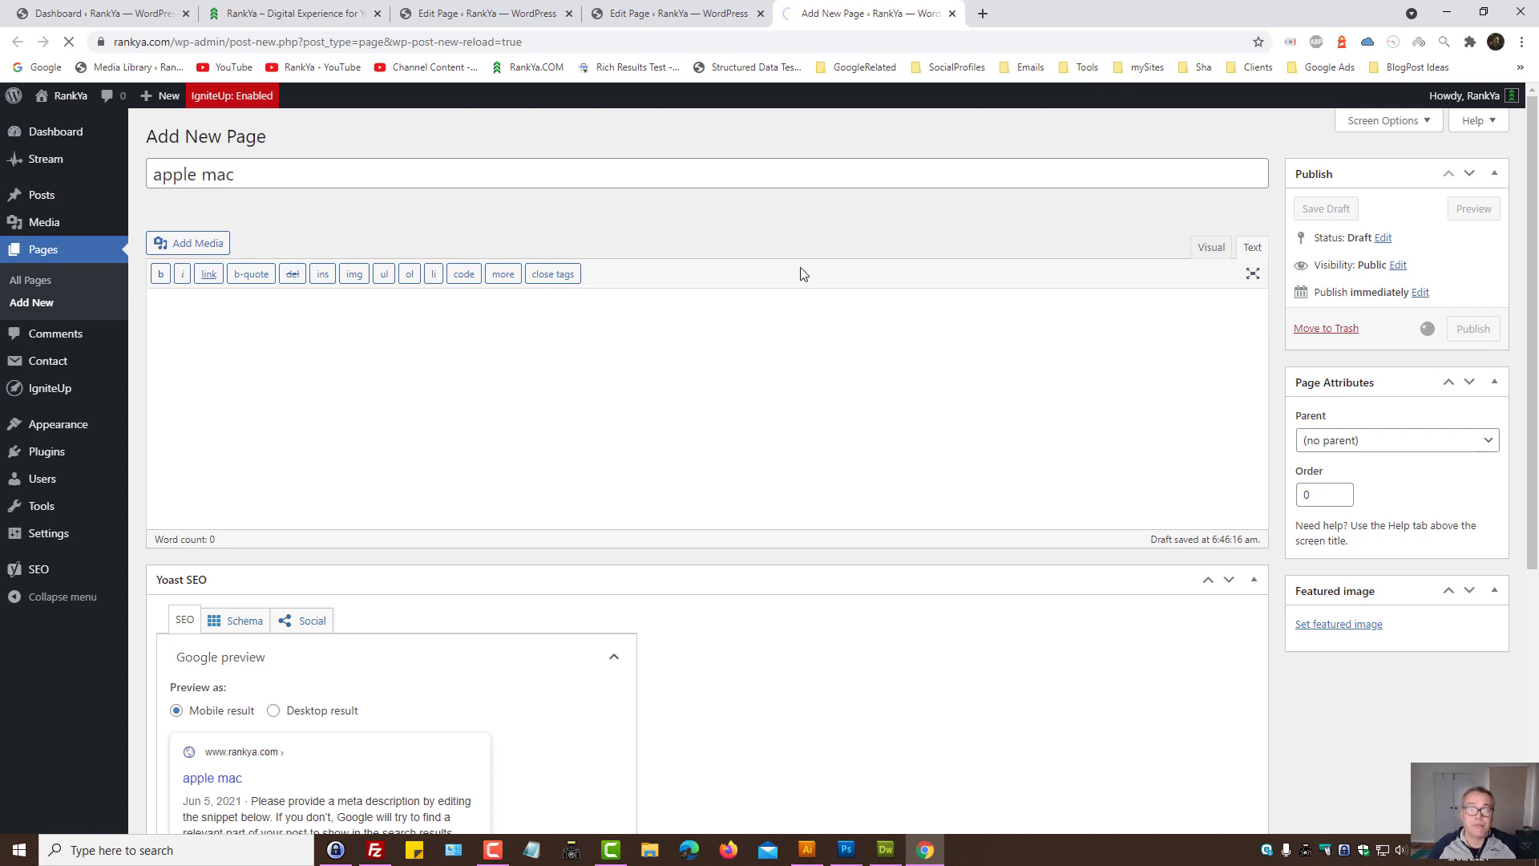
left_click(718, 11)
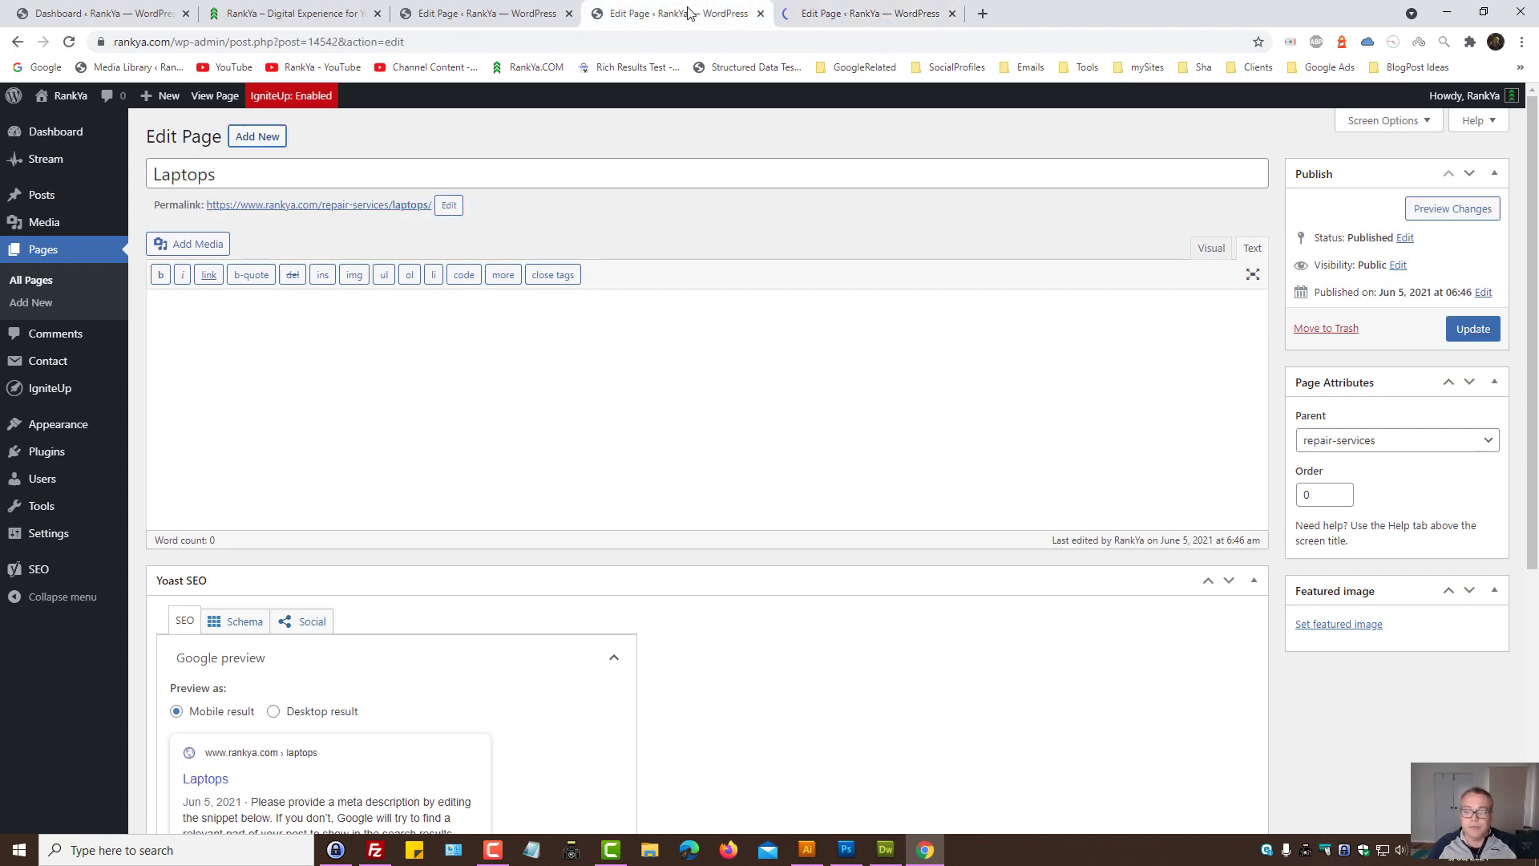
Step: Open the live Laptops page and highlight the parts of its repair-services/laptops/ address
left_click(333, 205, "ctrl")
left_click_drag(1014, 12, 825, 7)
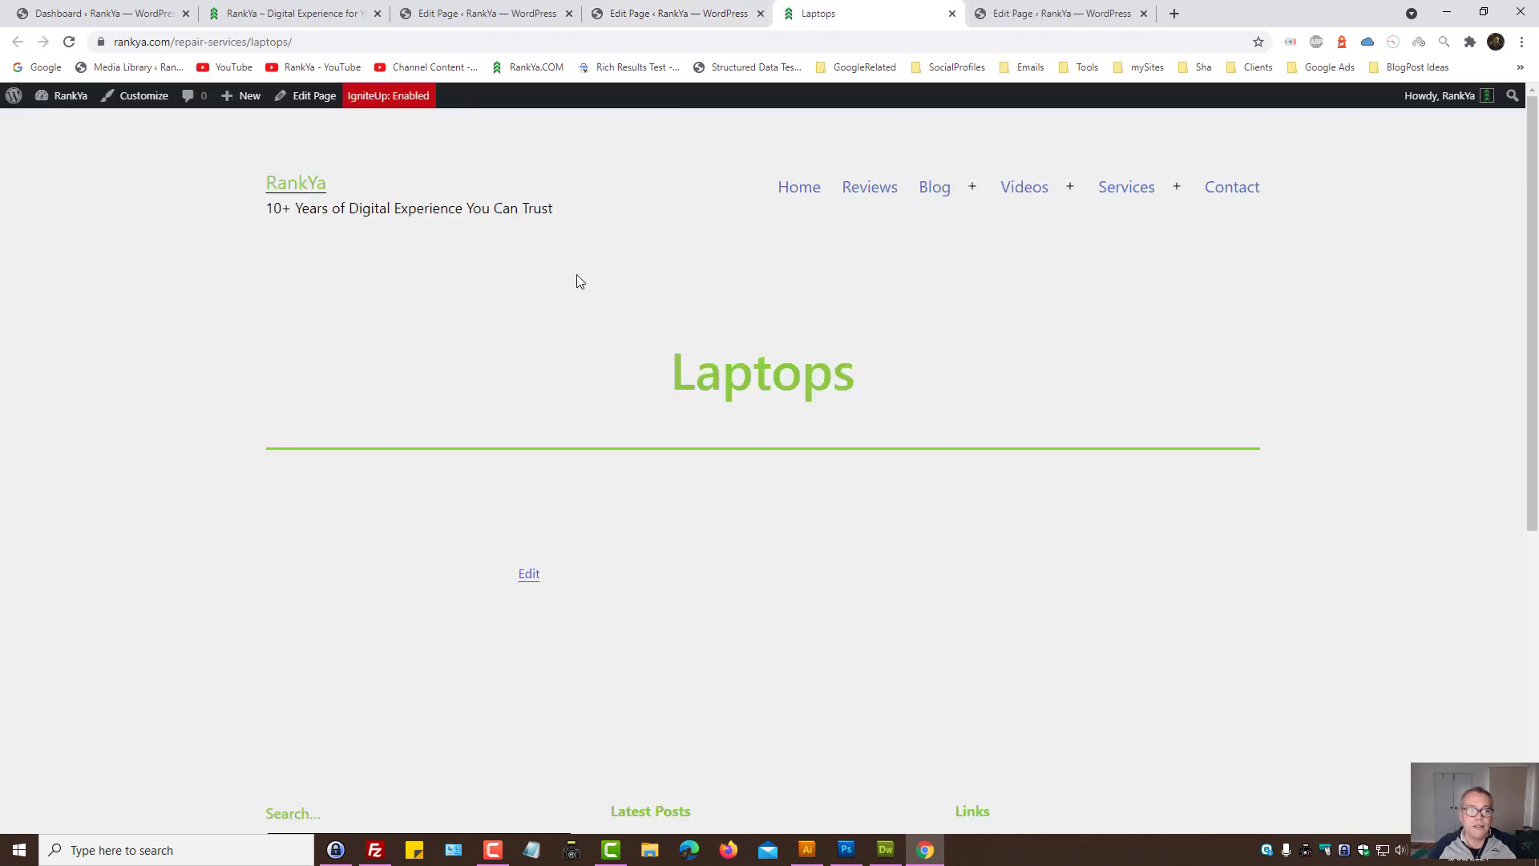
left_click_drag(399, 53, 222, 53)
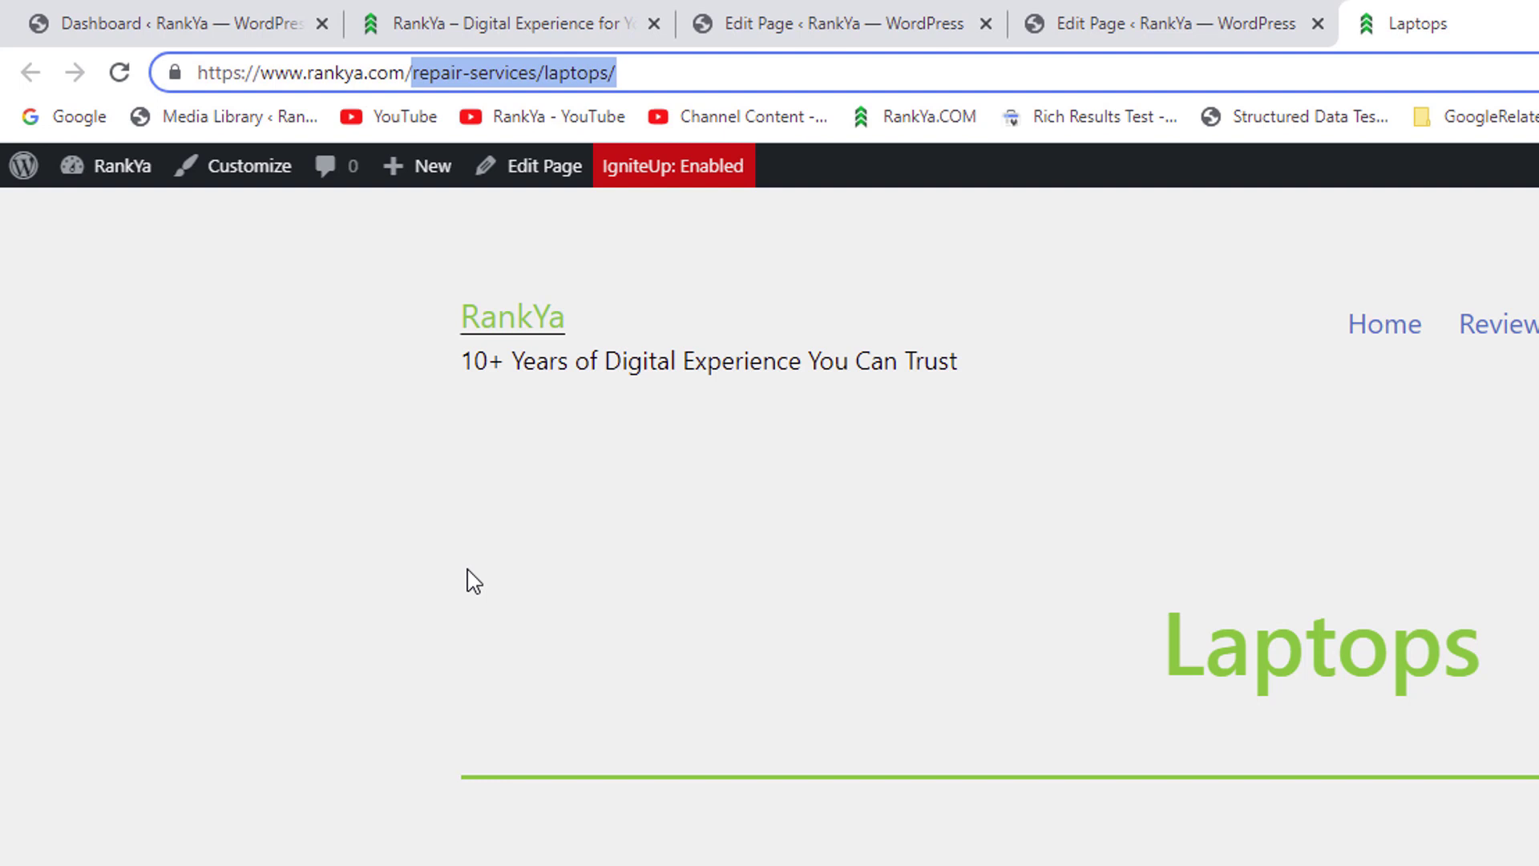
double_click(505, 73)
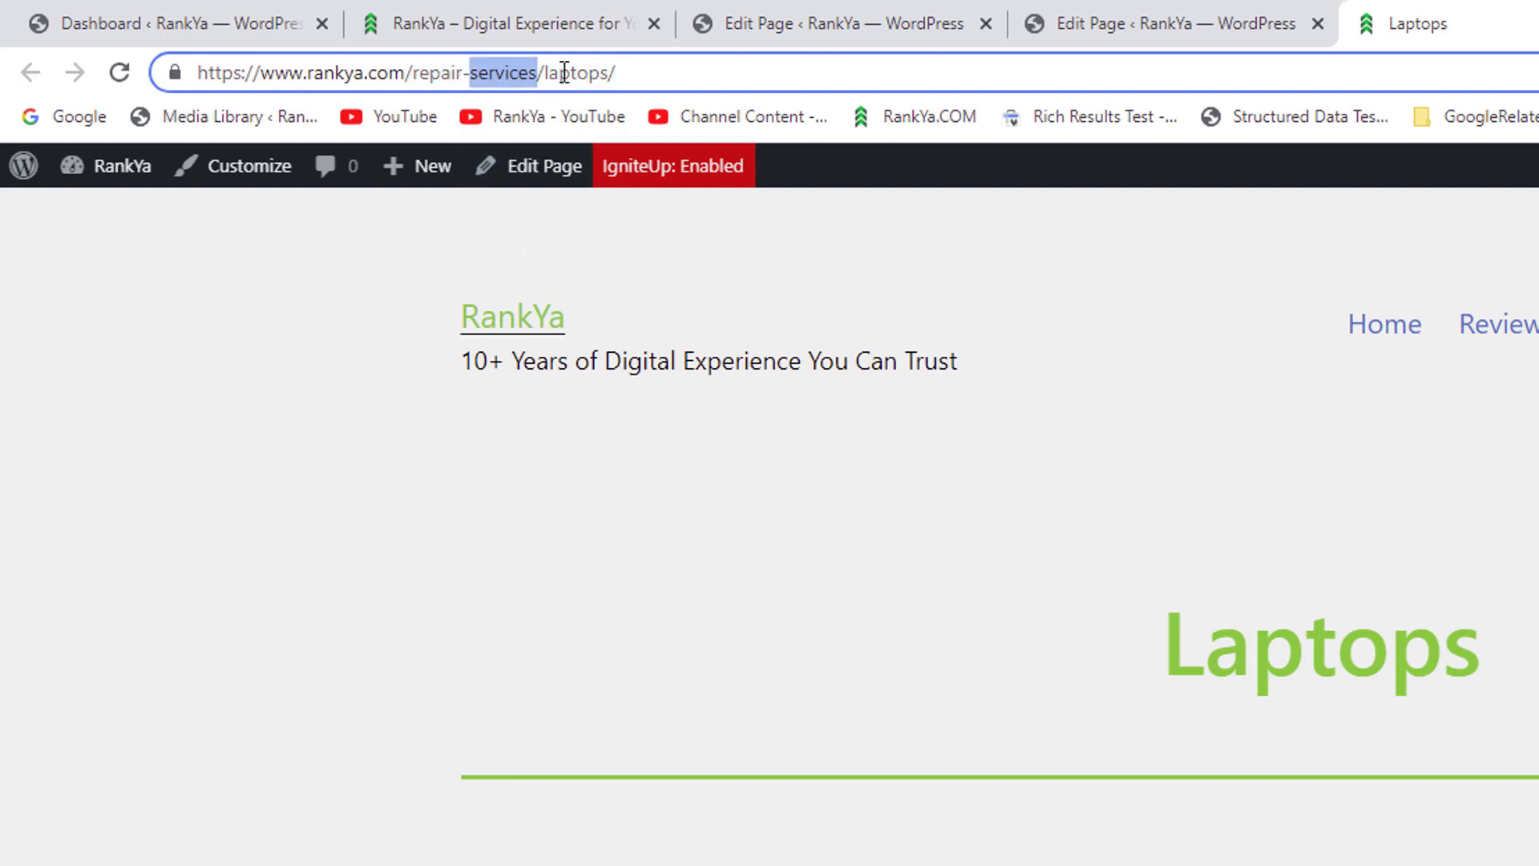
double_click(579, 73)
double_click(433, 73)
double_click(493, 73)
left_click(608, 72)
left_click_drag(608, 72, 93, 93)
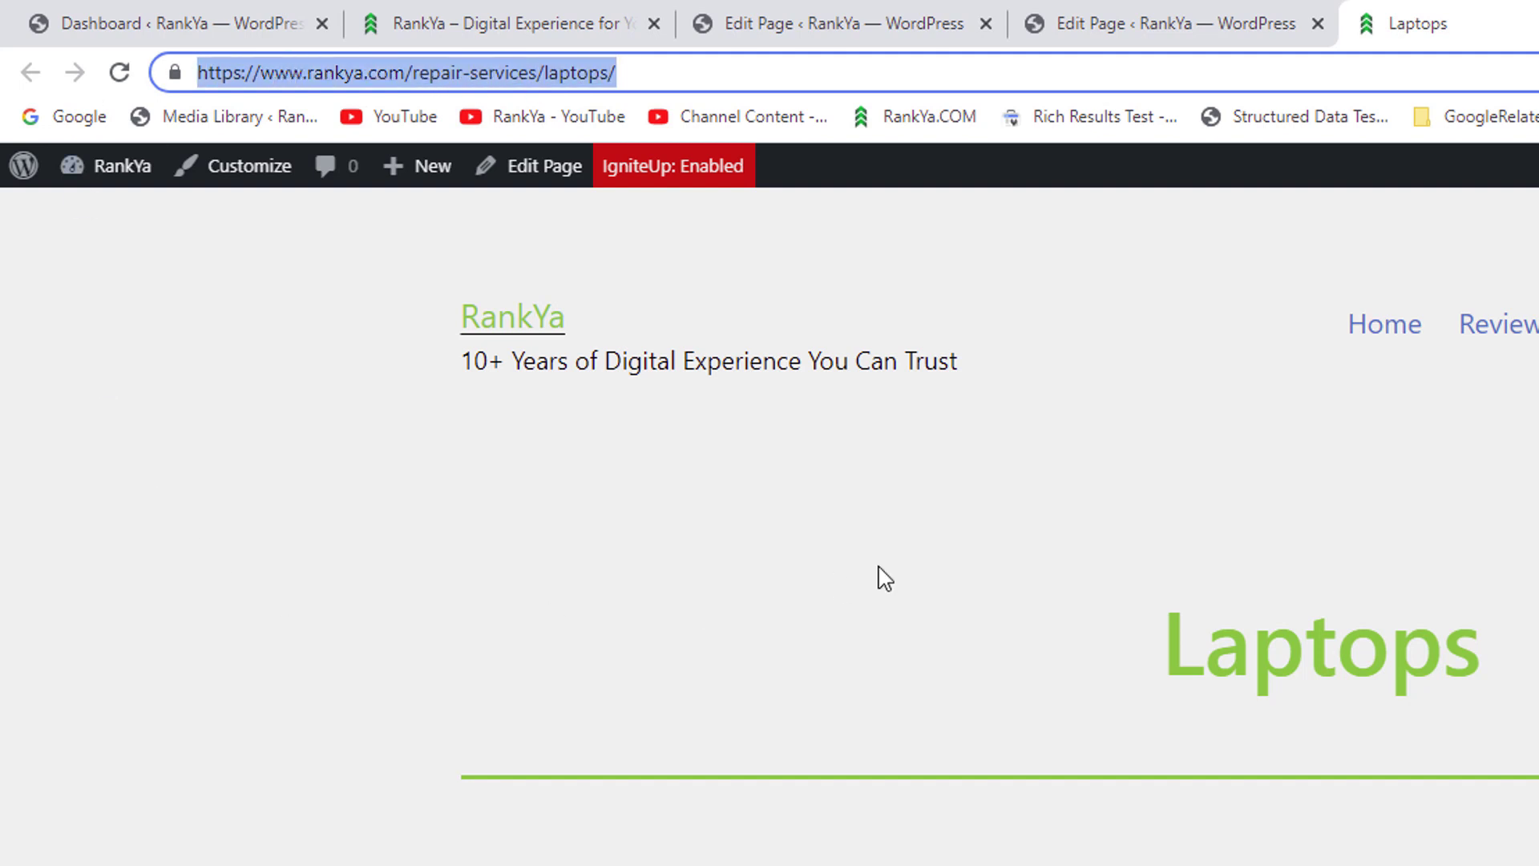
Step: Open the apple mac page's permalink and highlight its rankya.com/apple-mac/ address
key("ctrl+Tab")
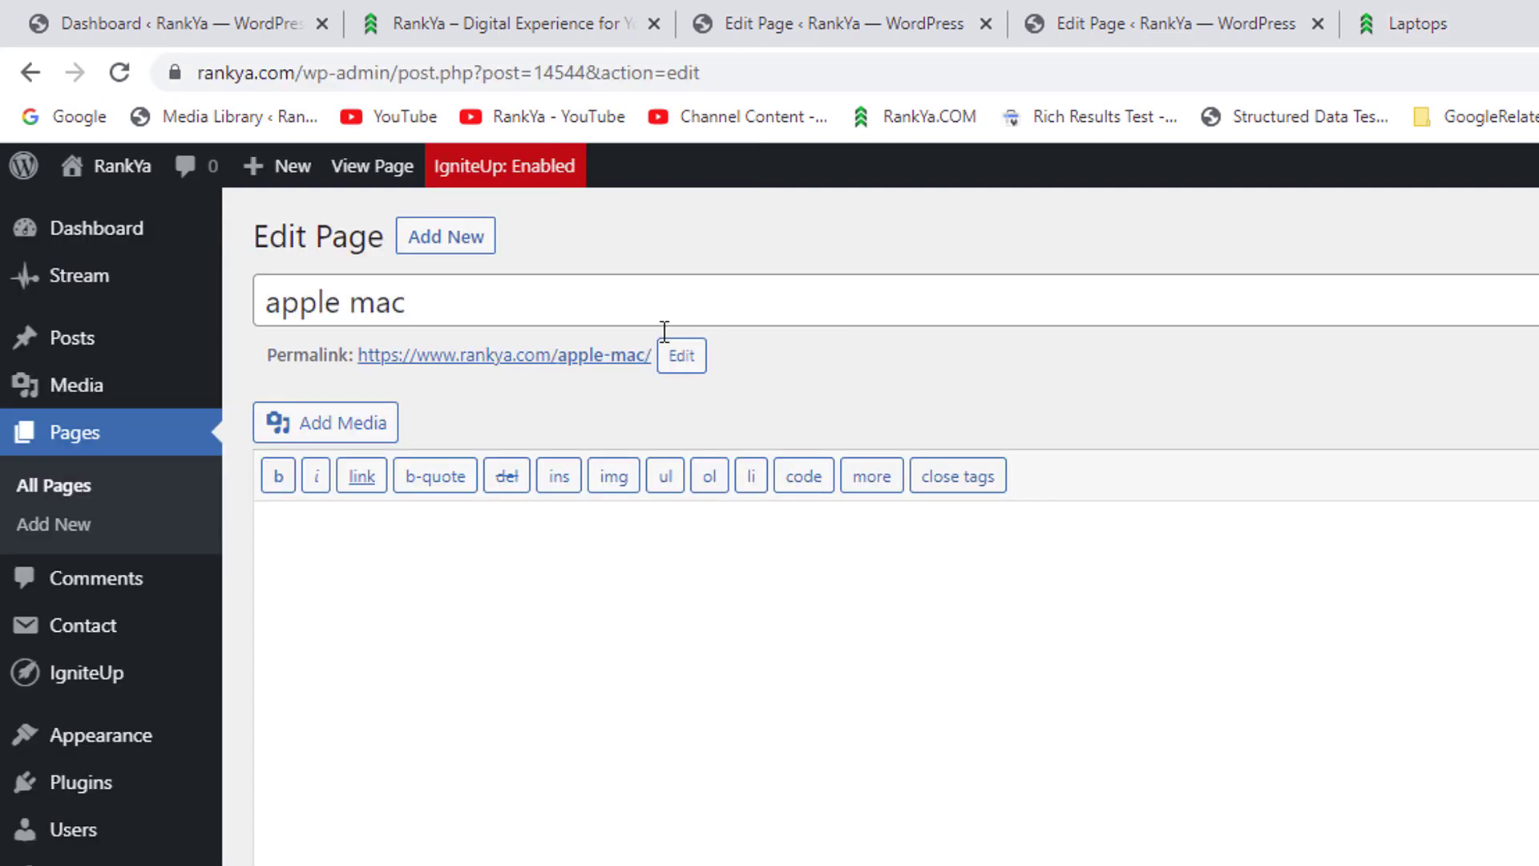
left_click(520, 354, "ctrl")
key("ctrl+Tab")
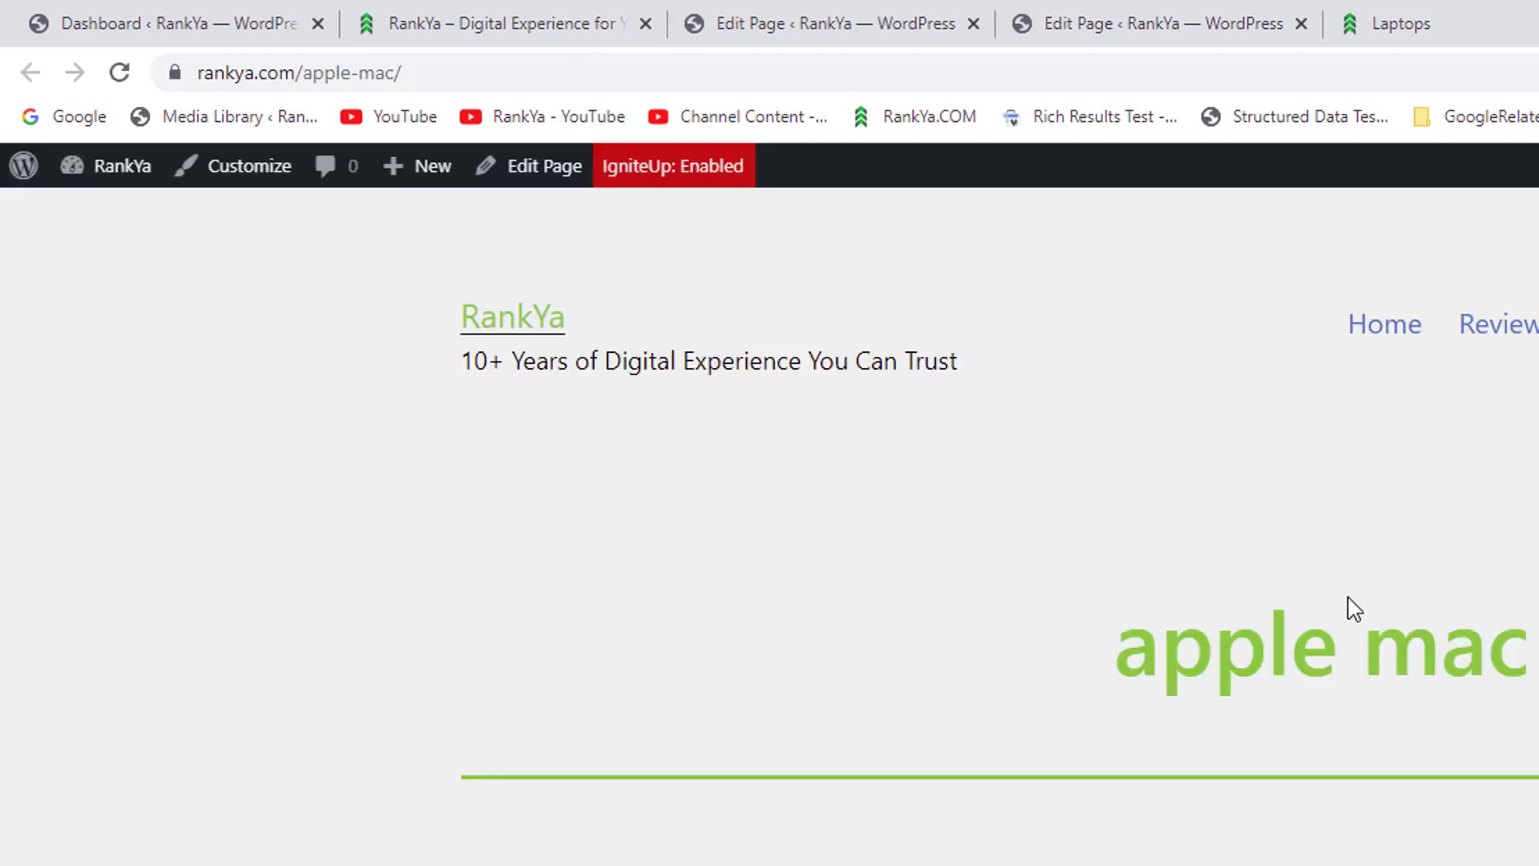
left_click(419, 70)
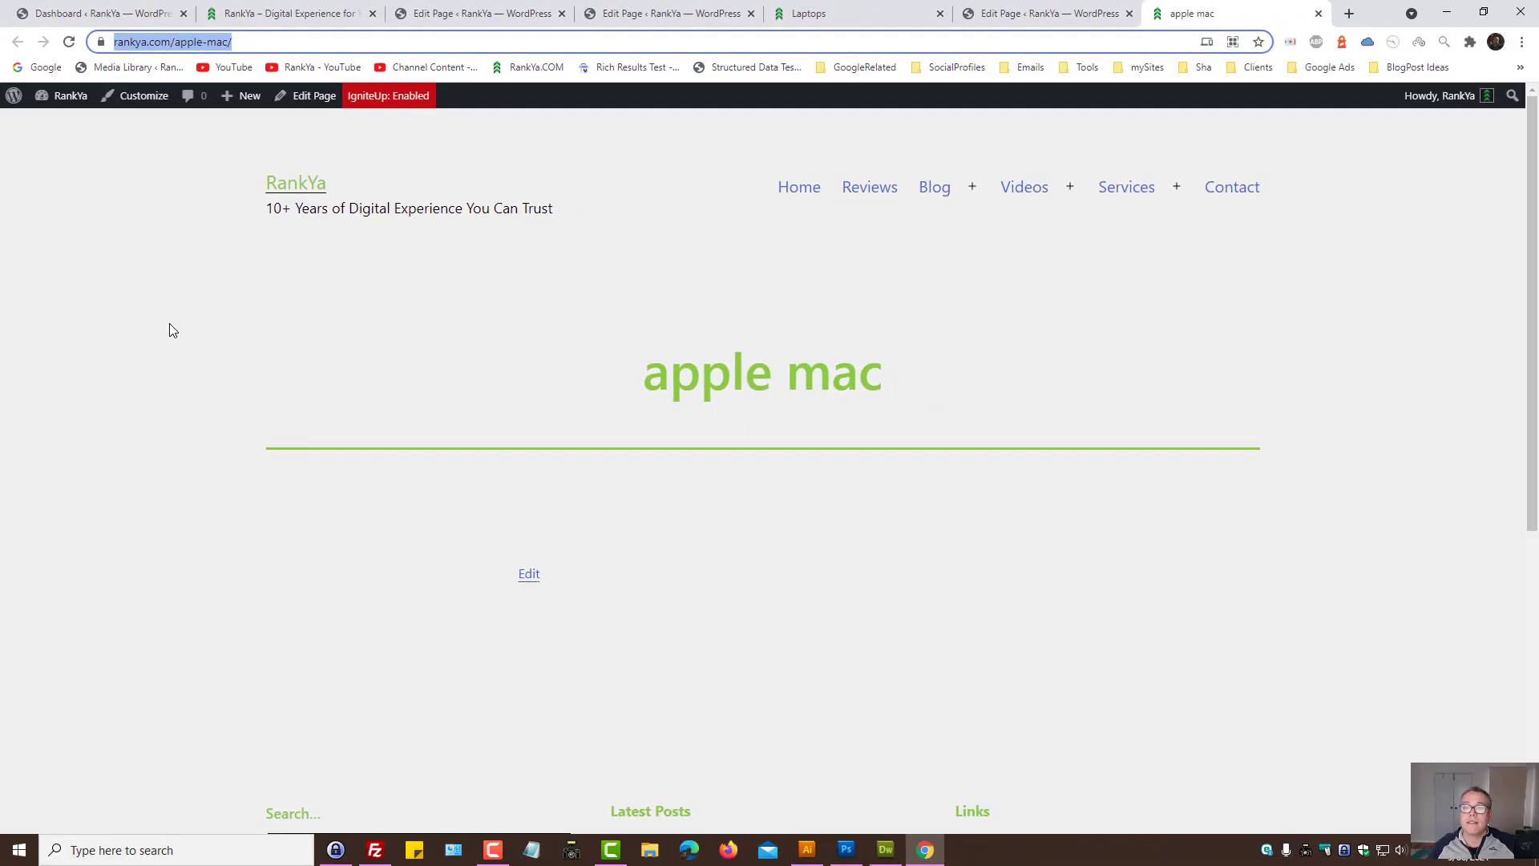
Step: Set repair-services as the apple mac page's parent and update the page
left_click(1026, 14)
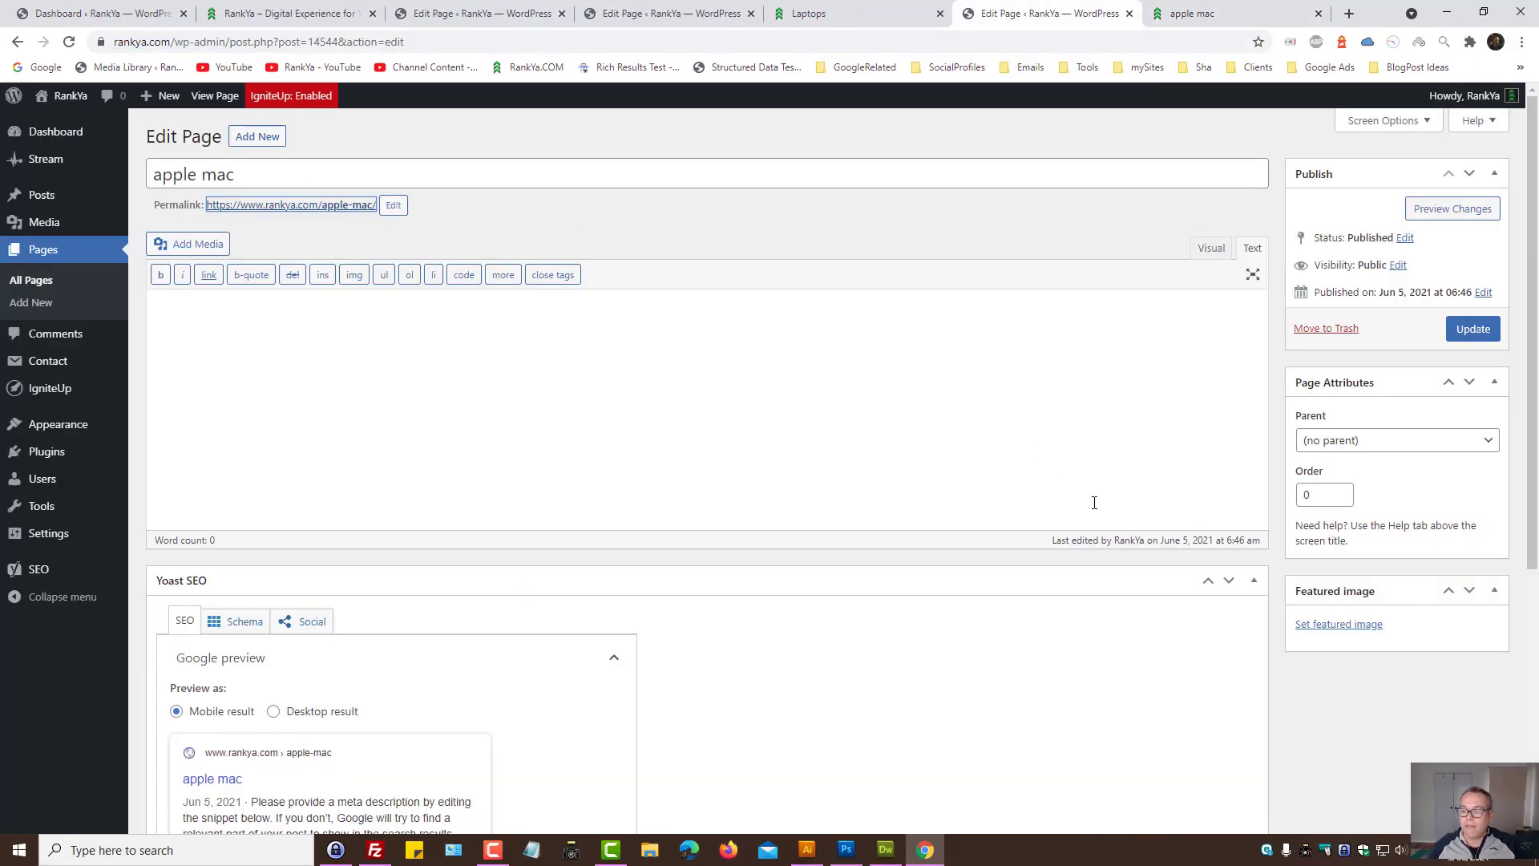
left_click(1393, 442)
left_click(1318, 685)
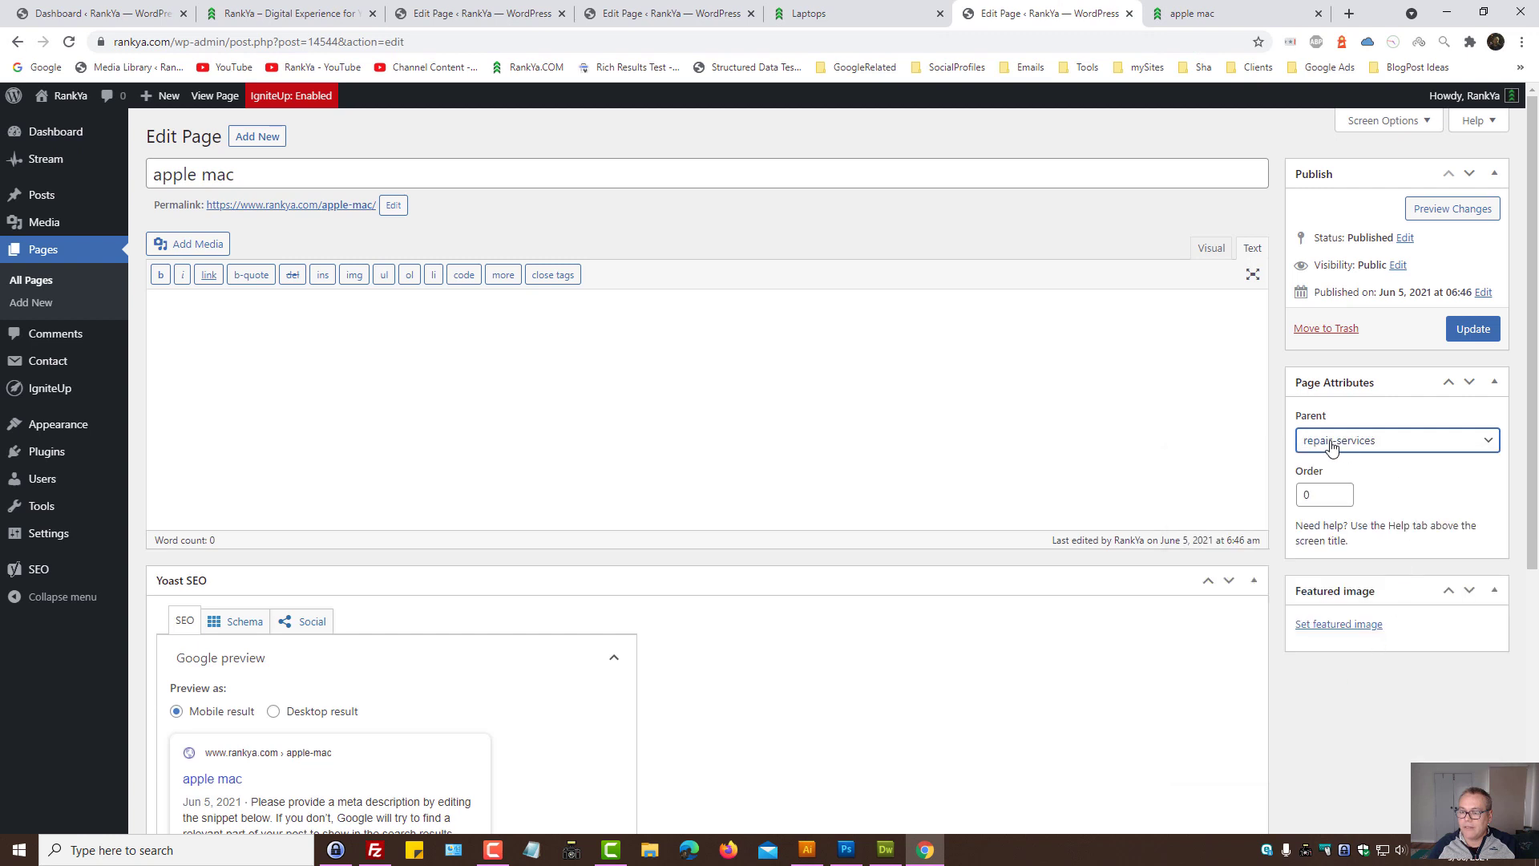
left_click(1473, 330)
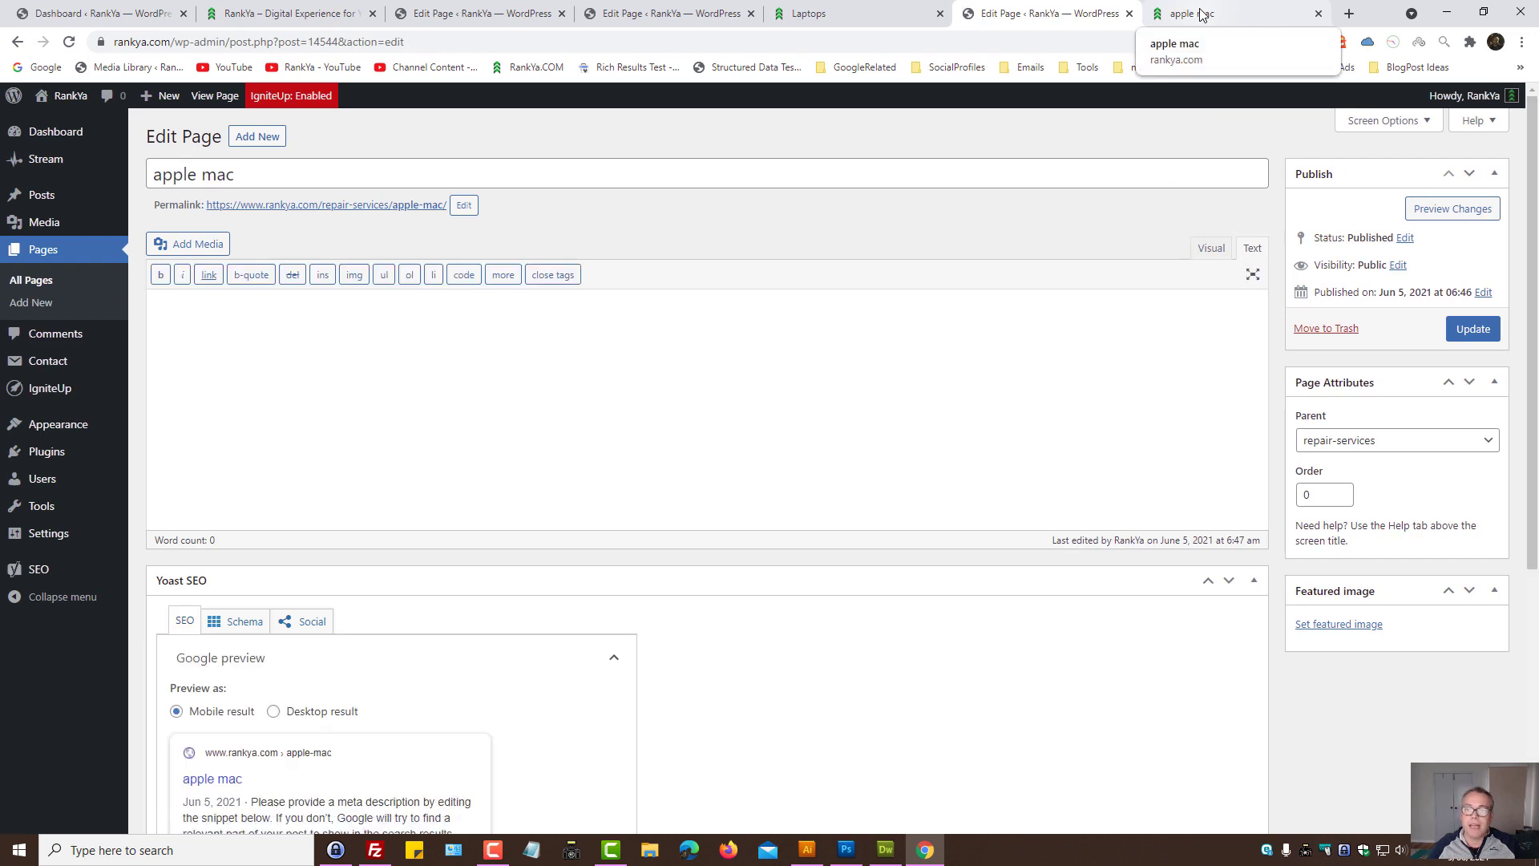
Step: Load the live apple mac page at the shorter address, then bring up the Illustrator URL slide
middle_click(326, 206)
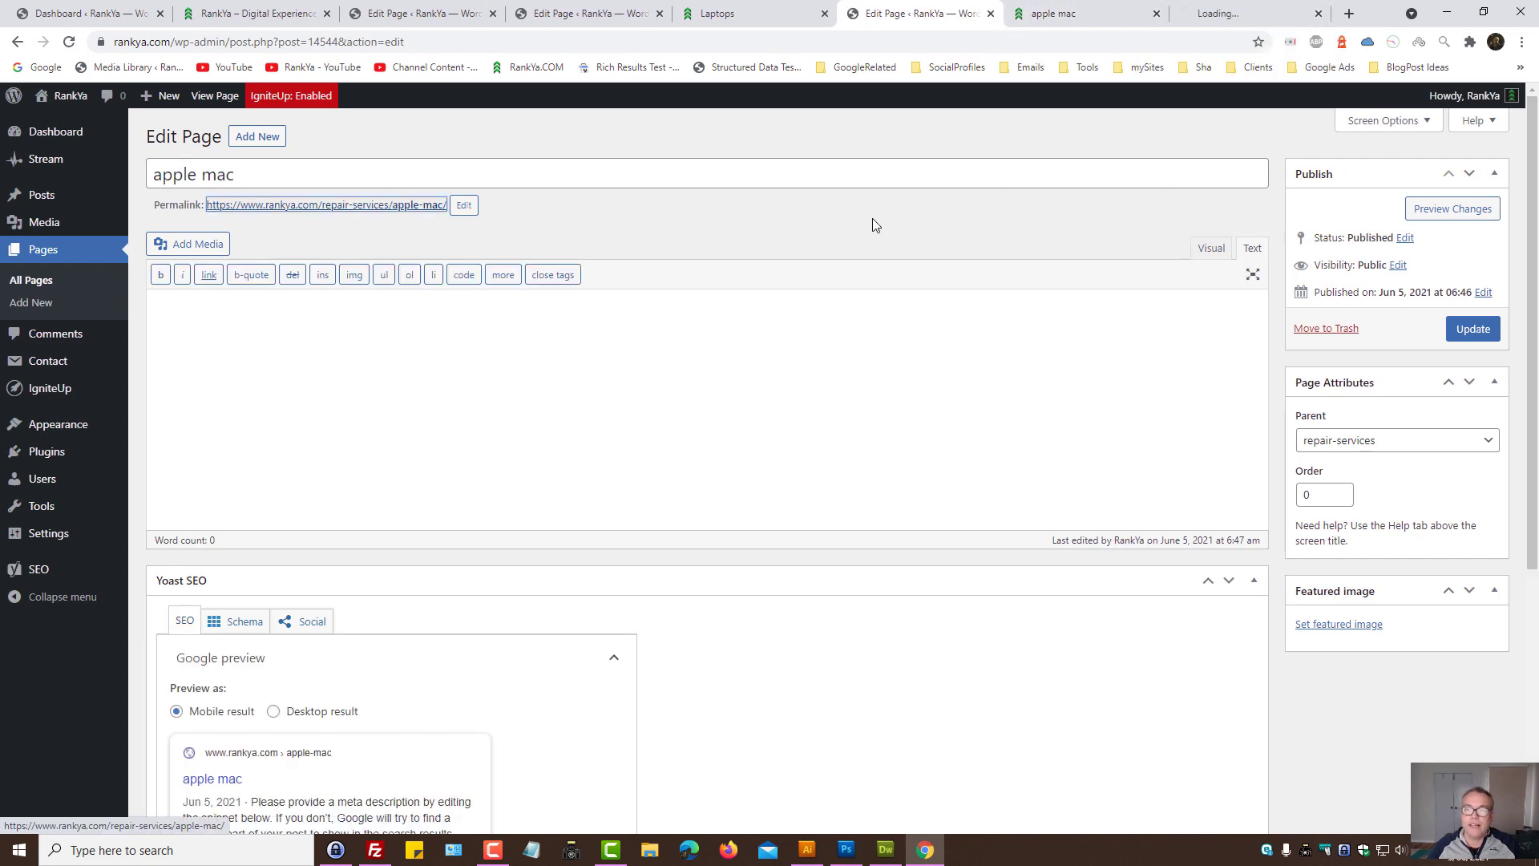
left_click(1212, 21)
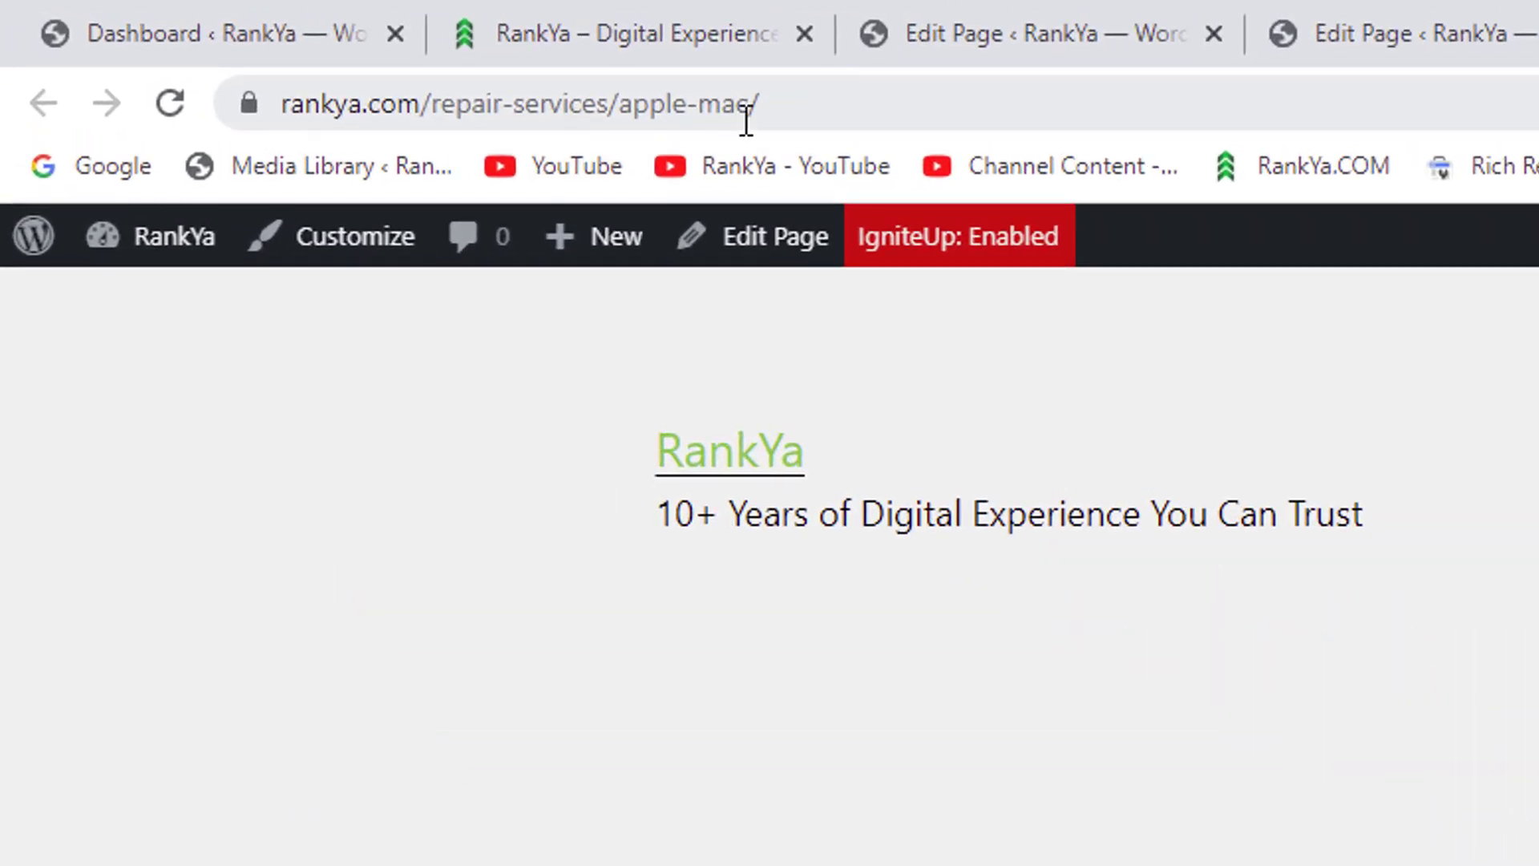
left_click_drag(735, 120, 1020, 110)
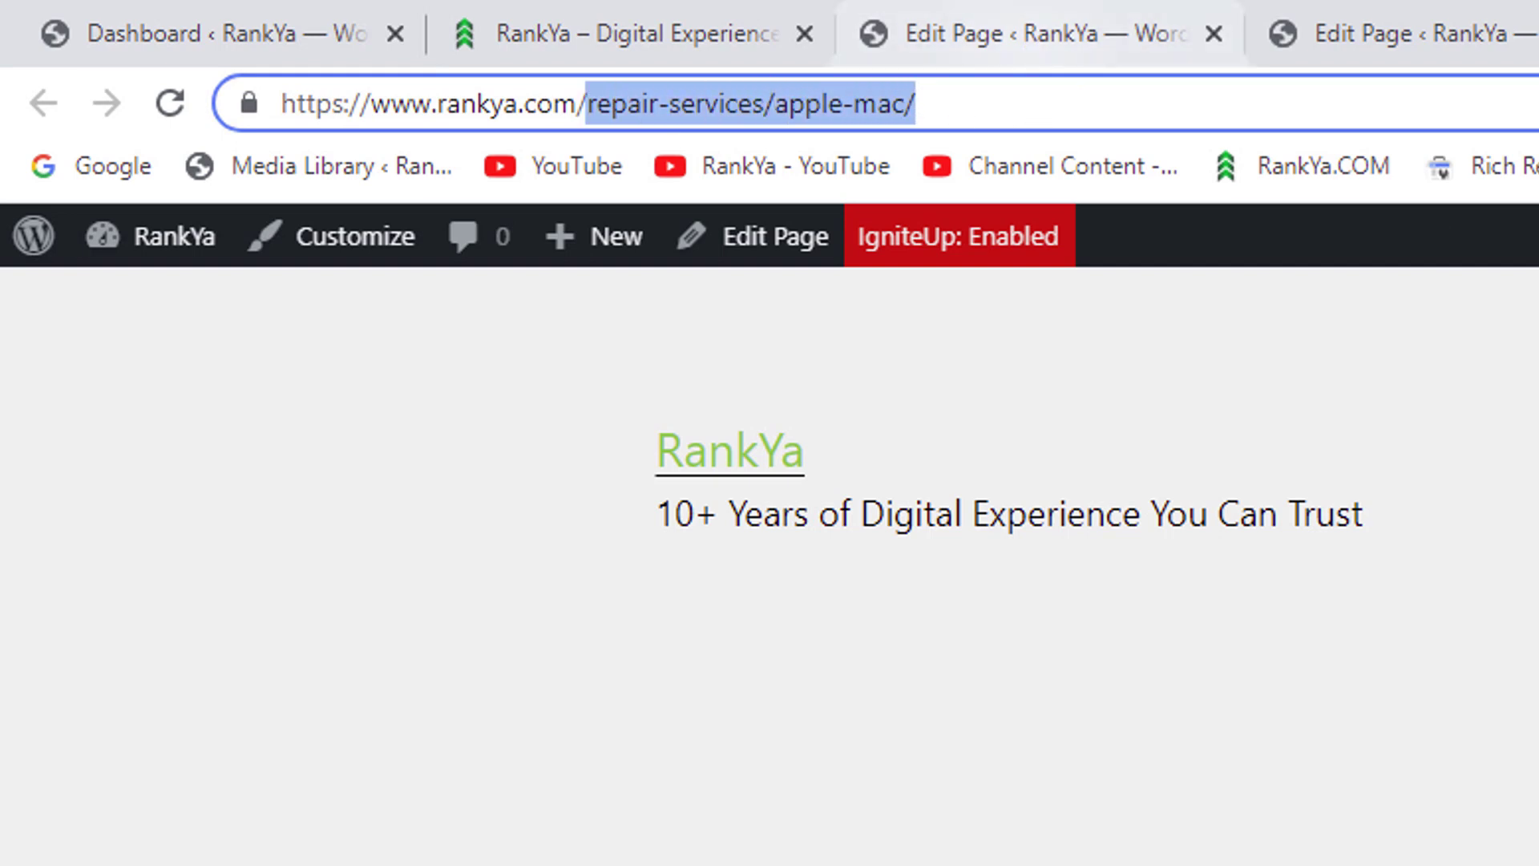
key("Escape")
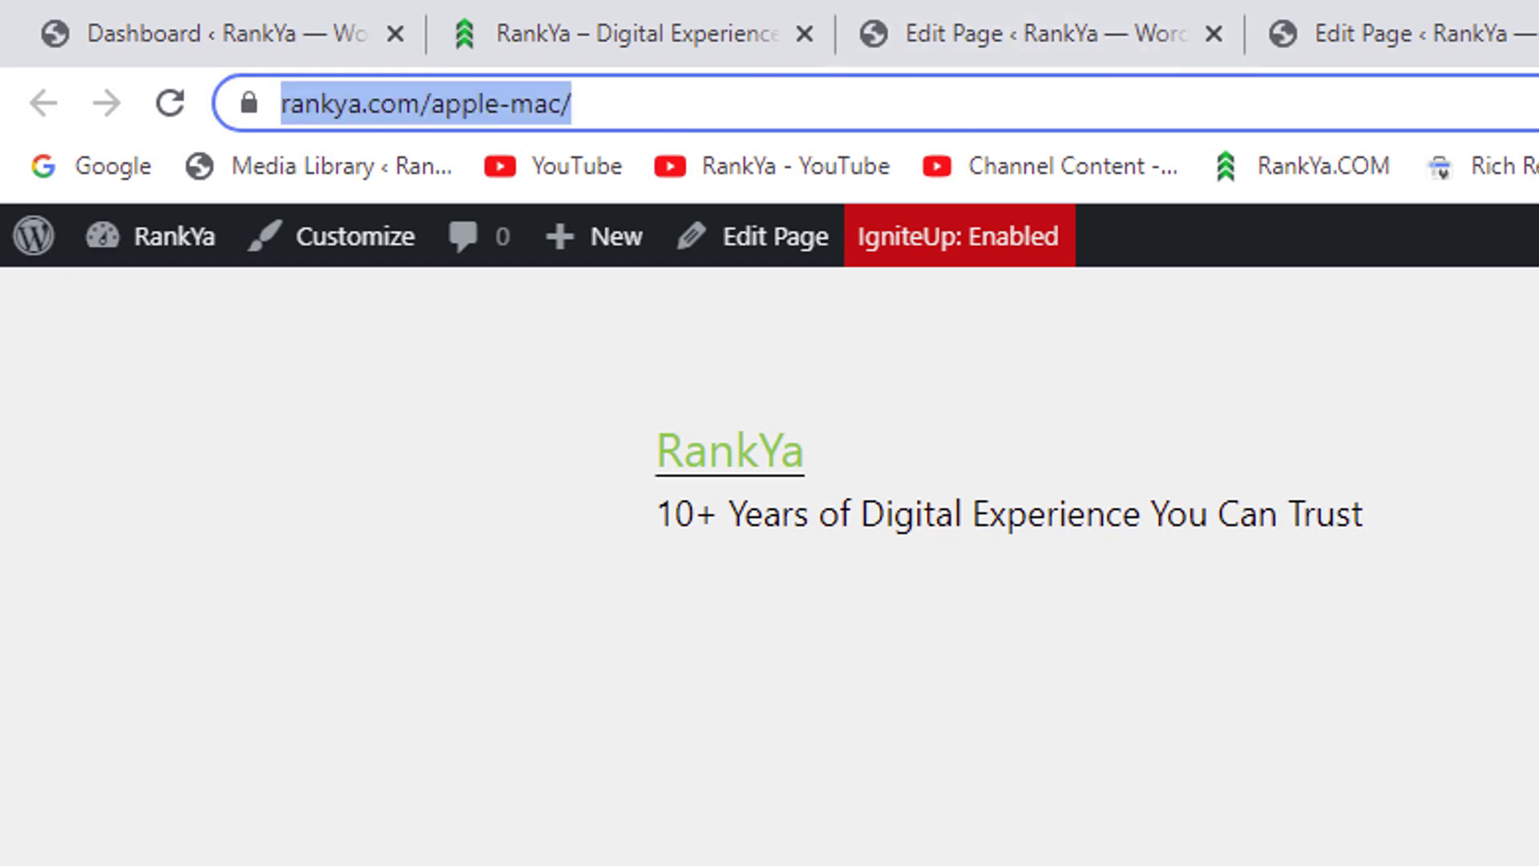
key("Escape")
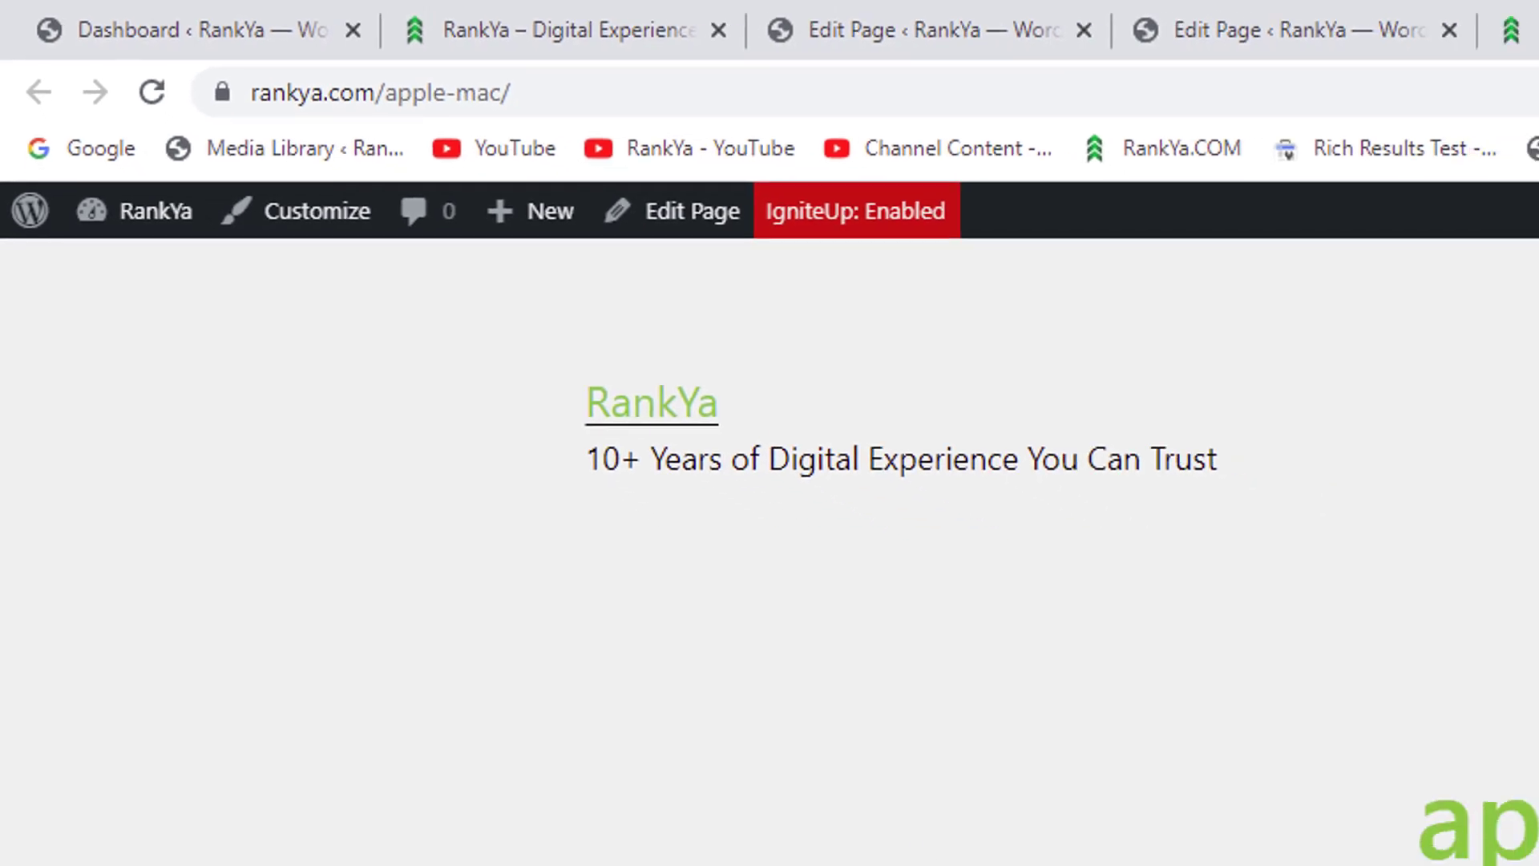
left_click(807, 849)
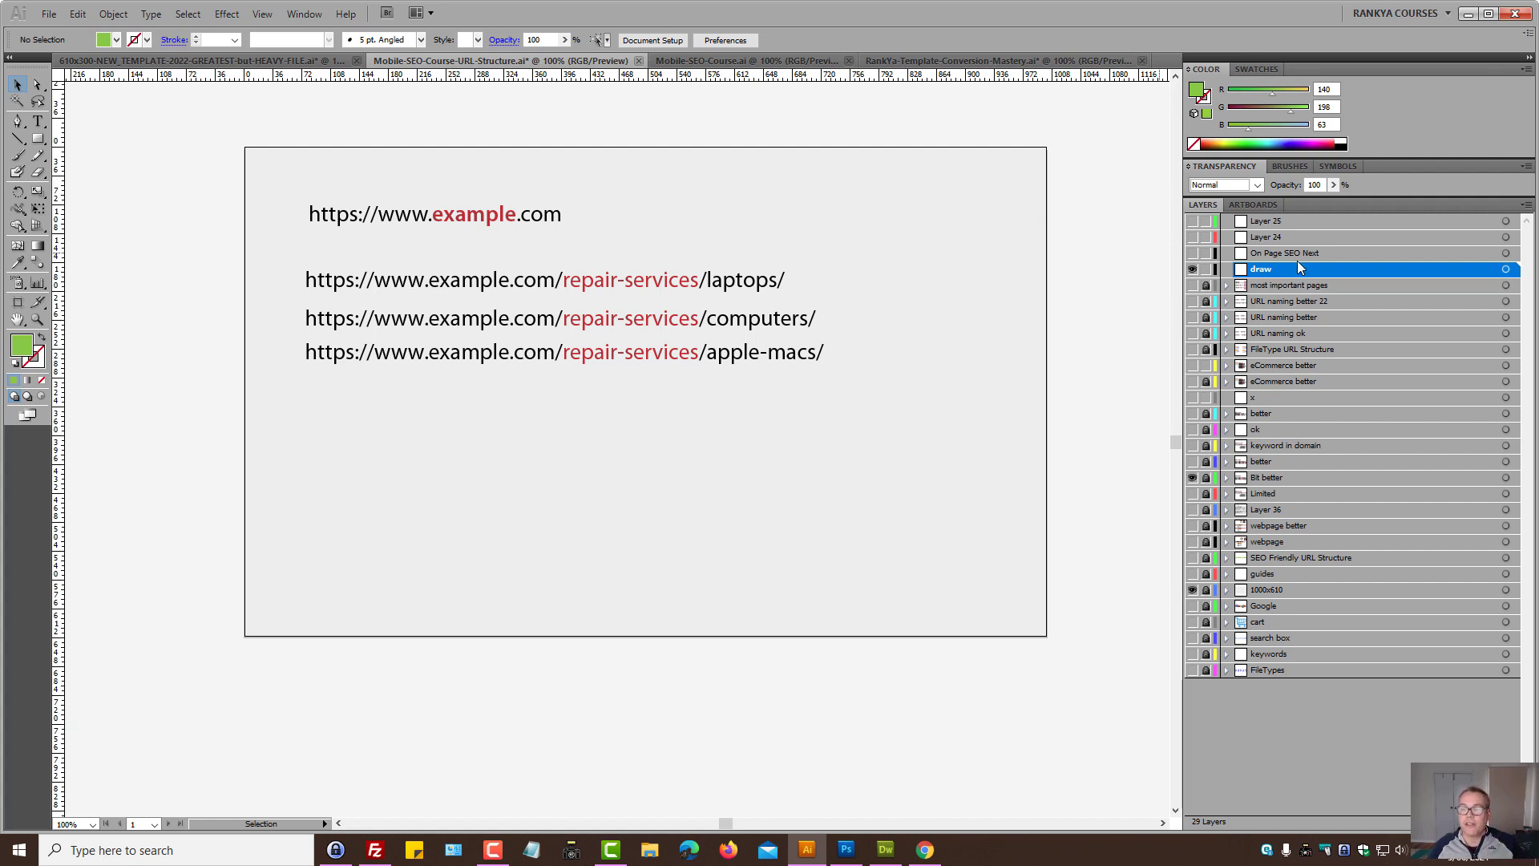
Step: Toggle layer visibility through the URL slides, ending on the ABCRepairs keyword-in-domain slide
left_click(1193, 479)
left_click(1192, 463)
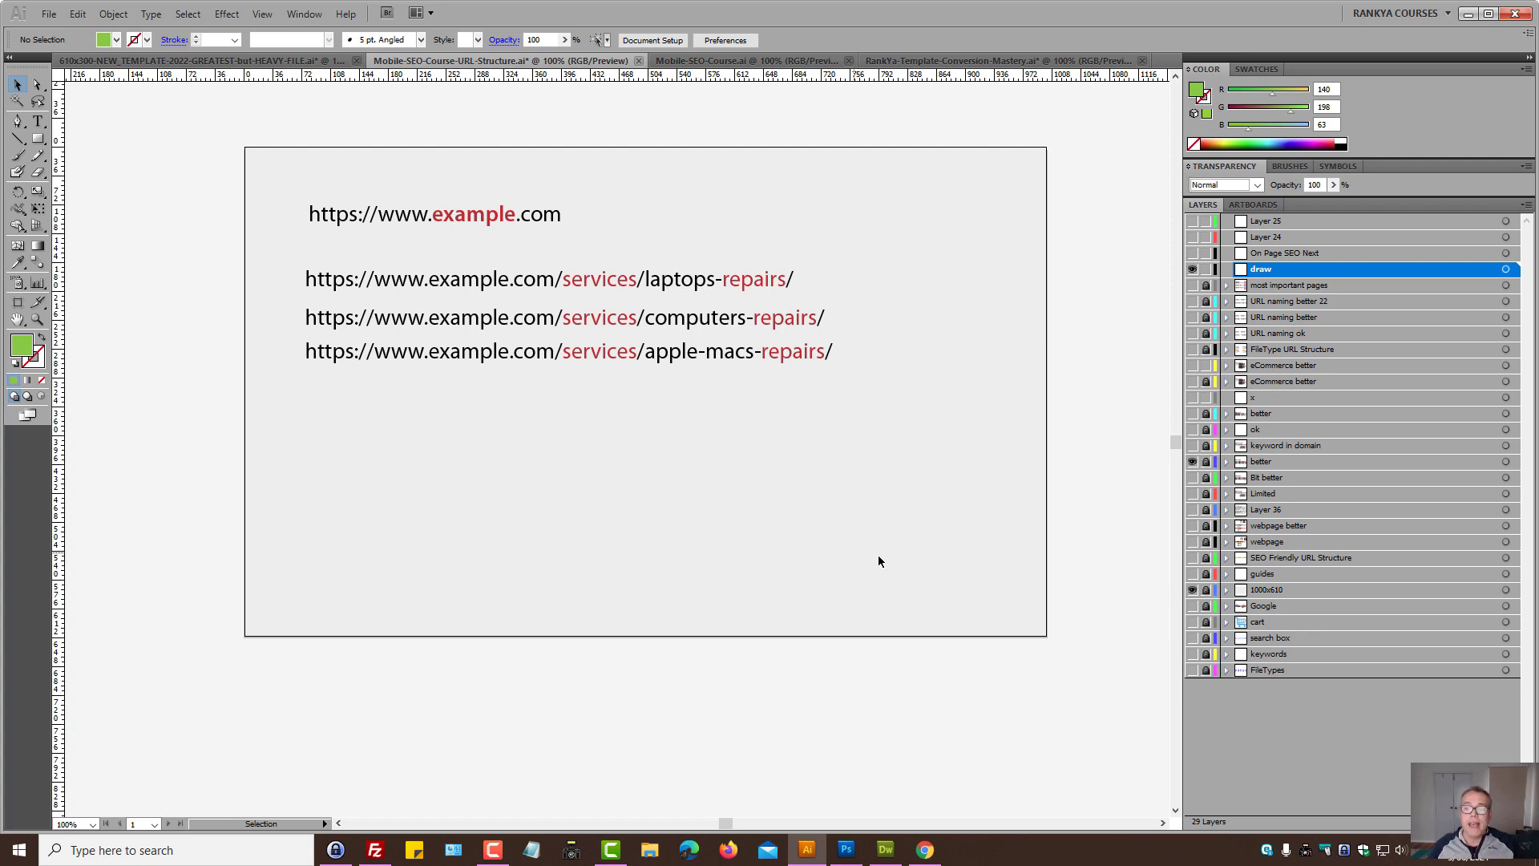
left_click(1193, 462)
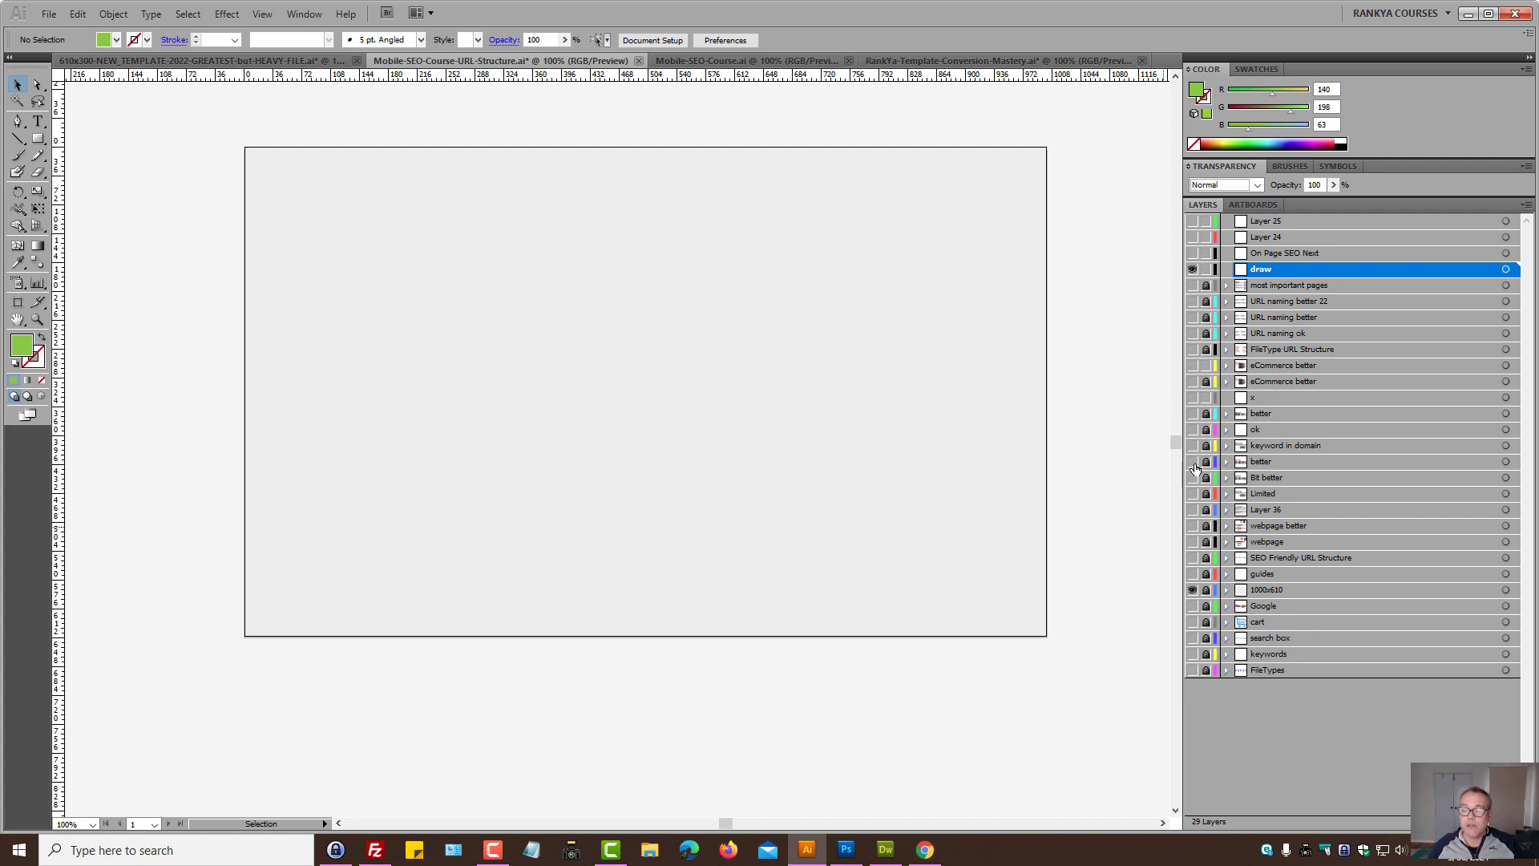
left_click(1192, 526)
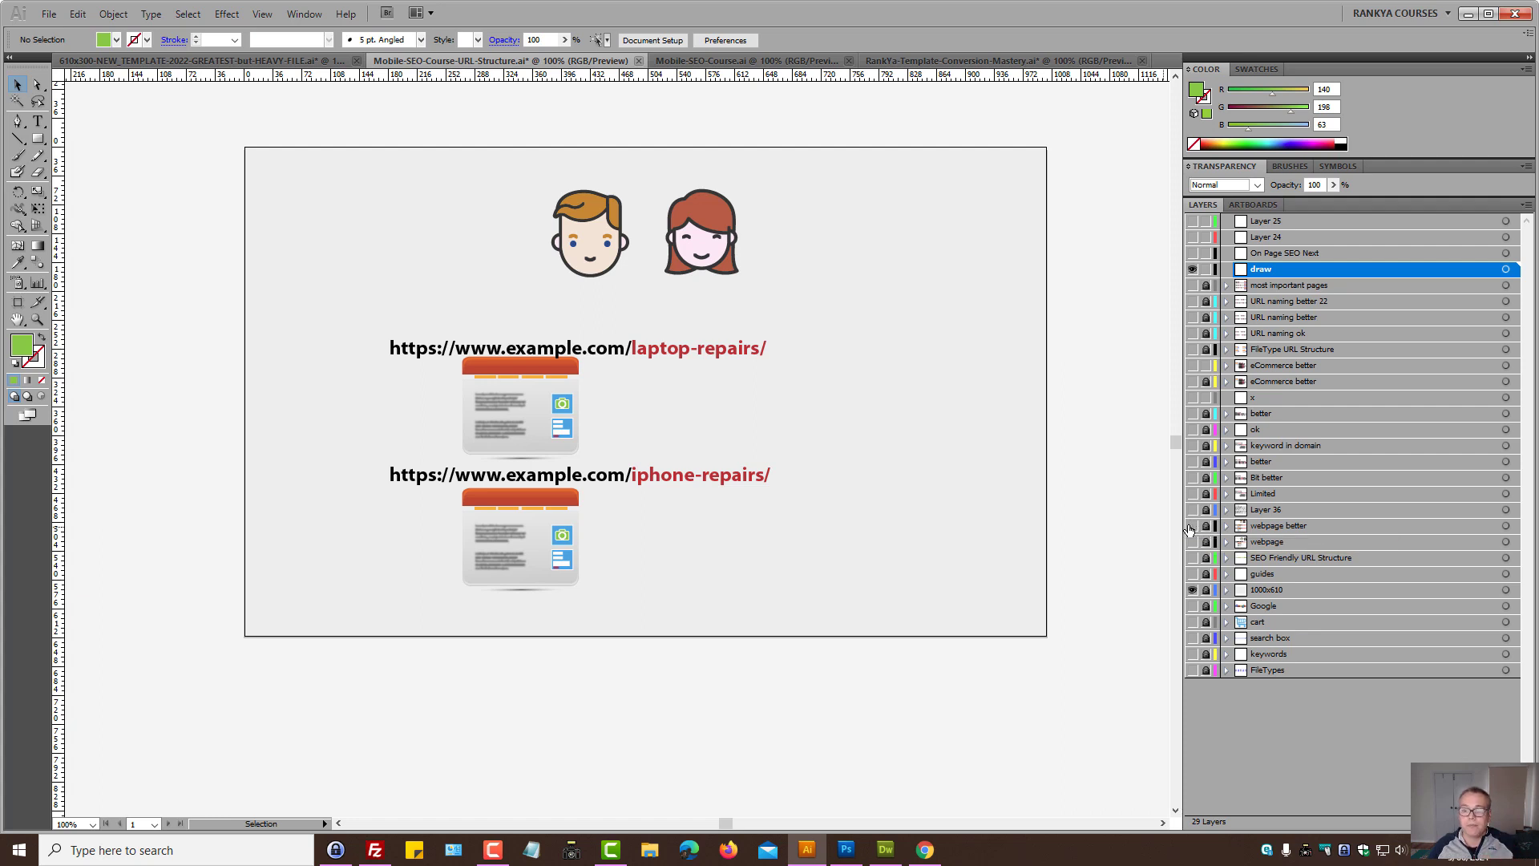
left_click(1190, 529)
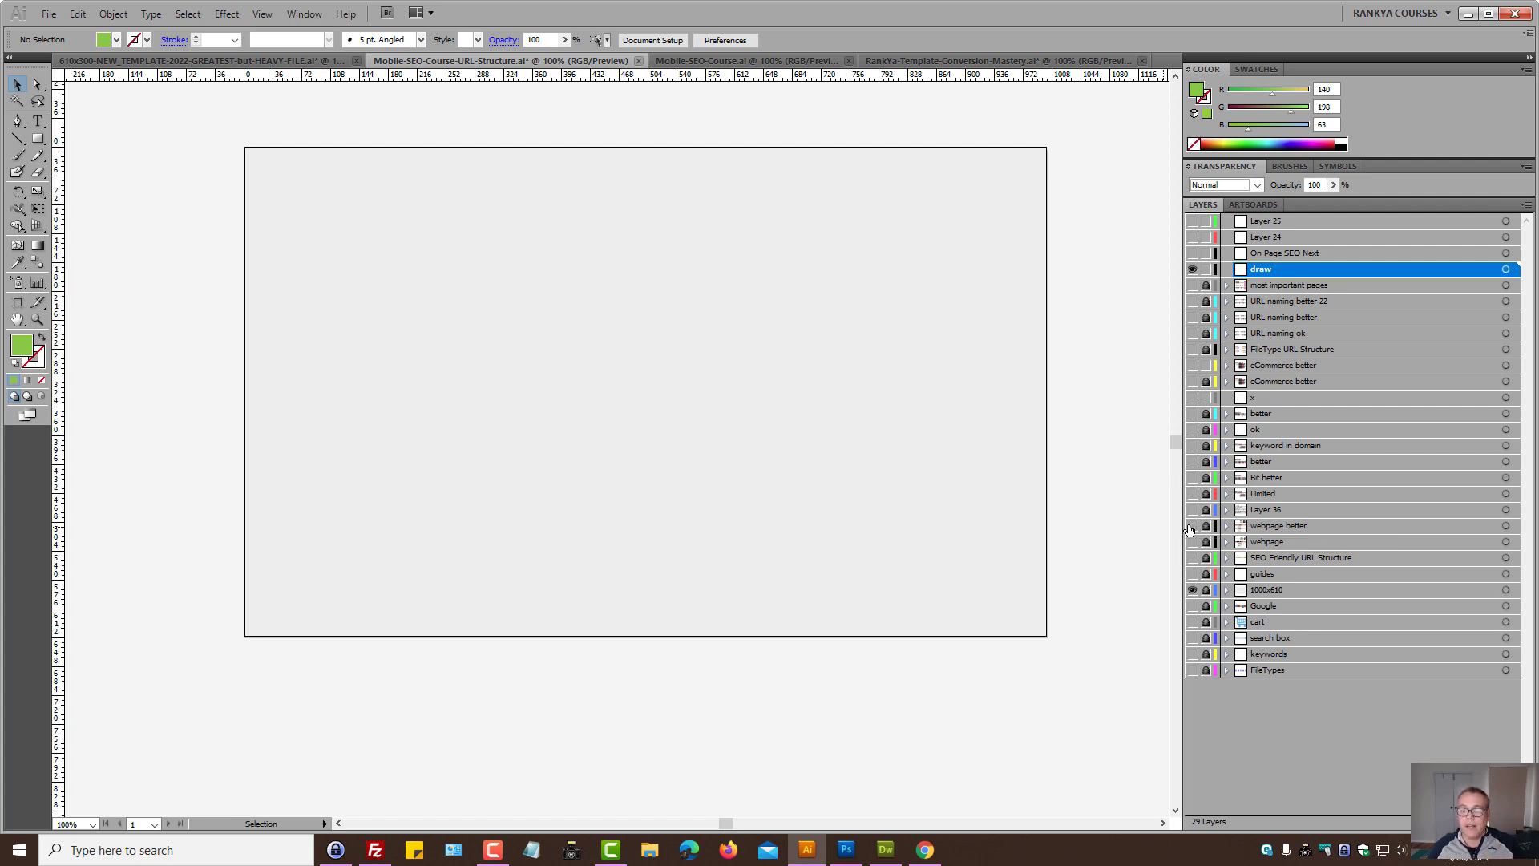
left_click(1193, 446)
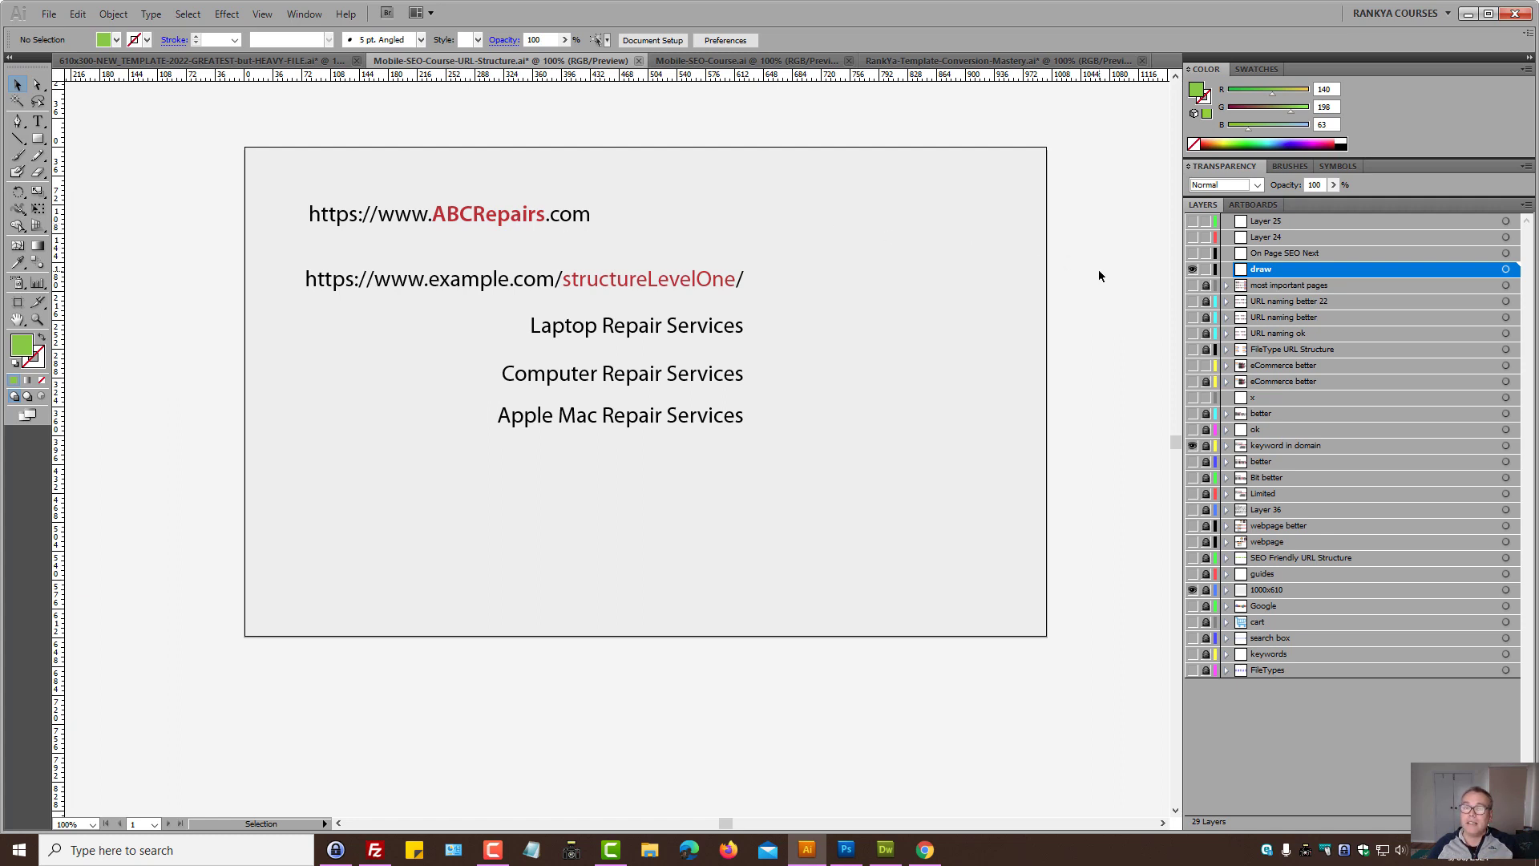
Step: Switch layers to show the ABCRepairs slide with URLs ending in repairs-services
left_click(1191, 446)
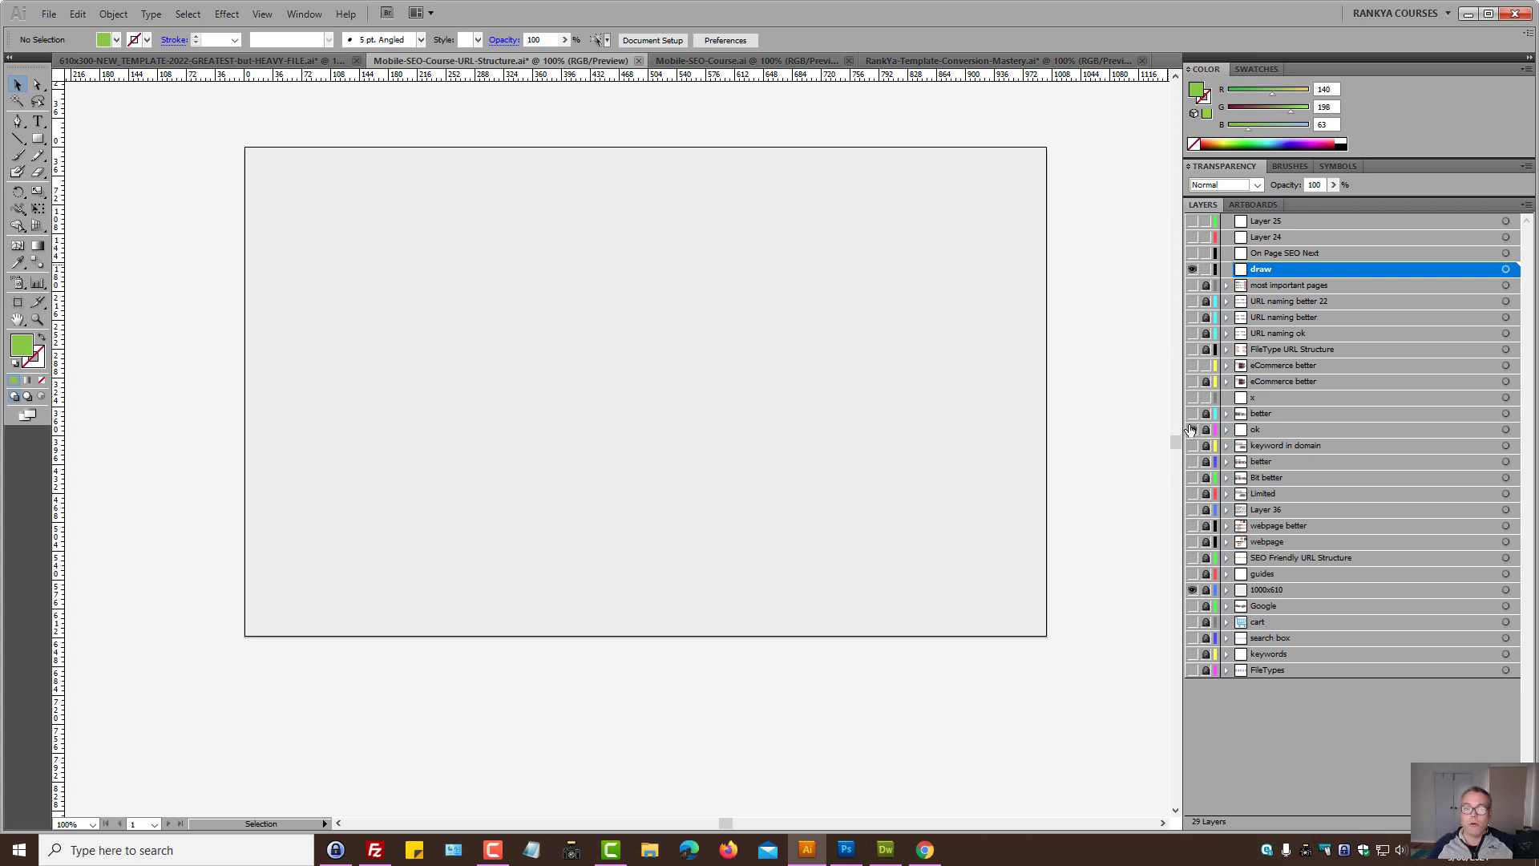
left_click(1191, 430)
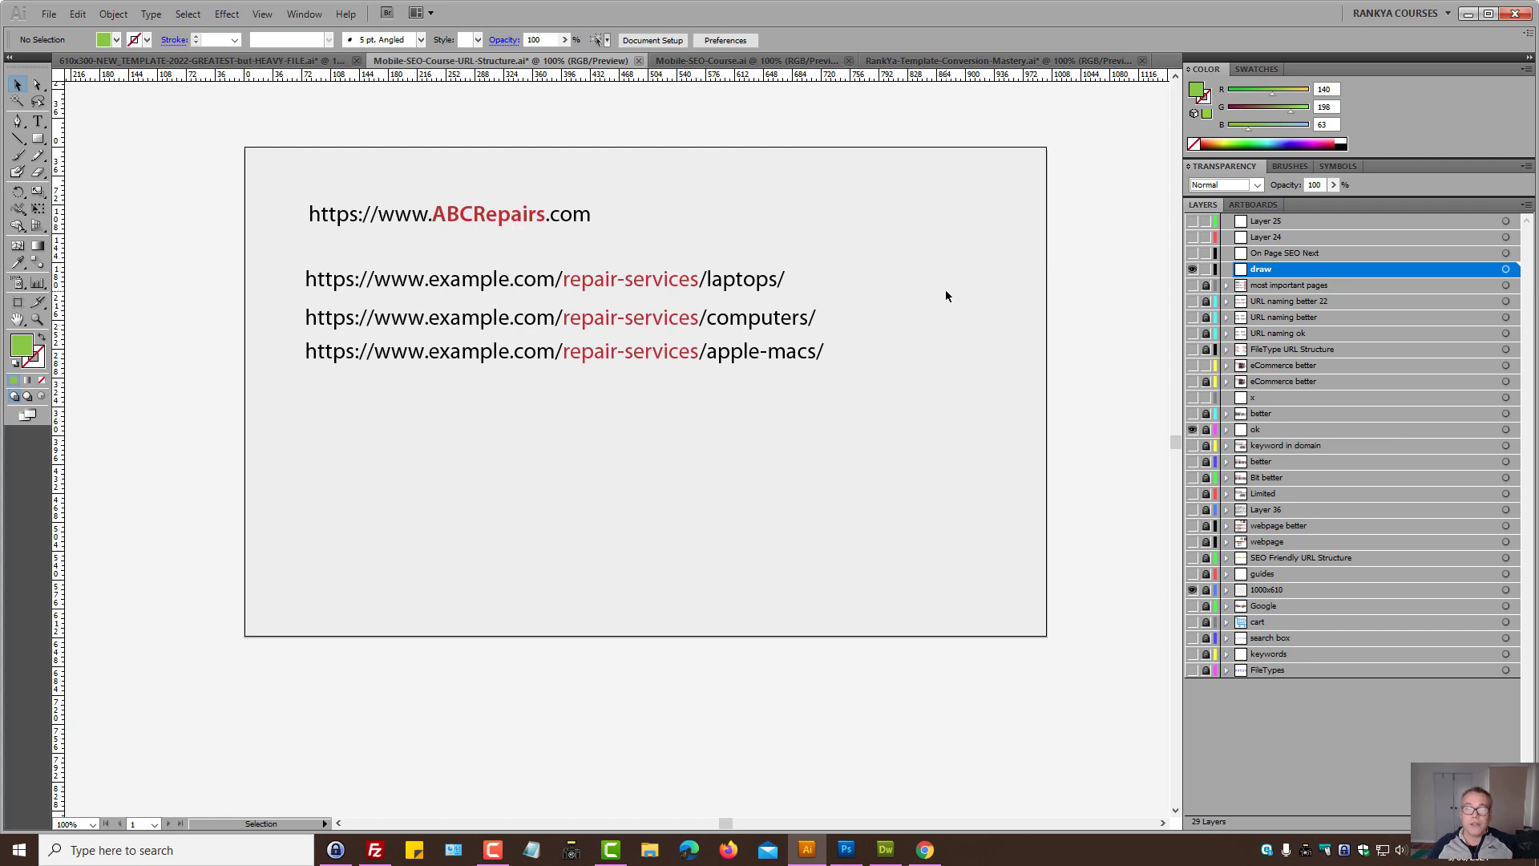
left_click(1191, 430)
left_click(1192, 413)
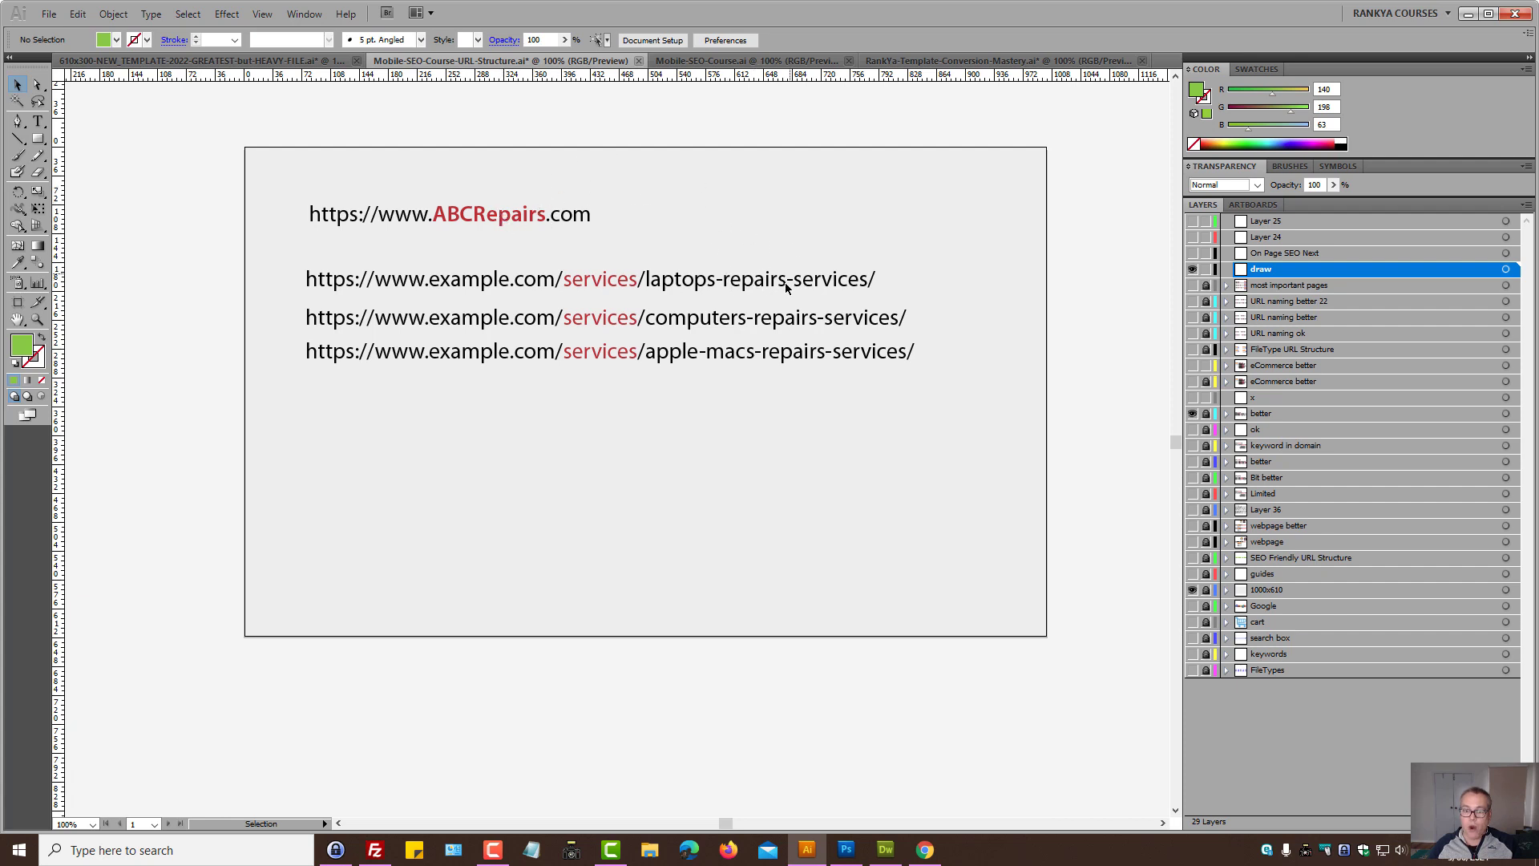
Step: Circle ABCRepairs, services and laptops-repairs-services/ with Paintbrush strokes, undoing each one
left_click(18, 157)
mouse_move(478, 192)
left_mouse_down()
mouse_move(517, 247)
mouse_move(510, 172)
mouse_move(489, 194)
mouse_move(601, 166)
mouse_move(737, 208)
mouse_move(728, 283)
mouse_move(791, 280)
mouse_move(784, 251)
mouse_move(710, 238)
left_mouse_up()
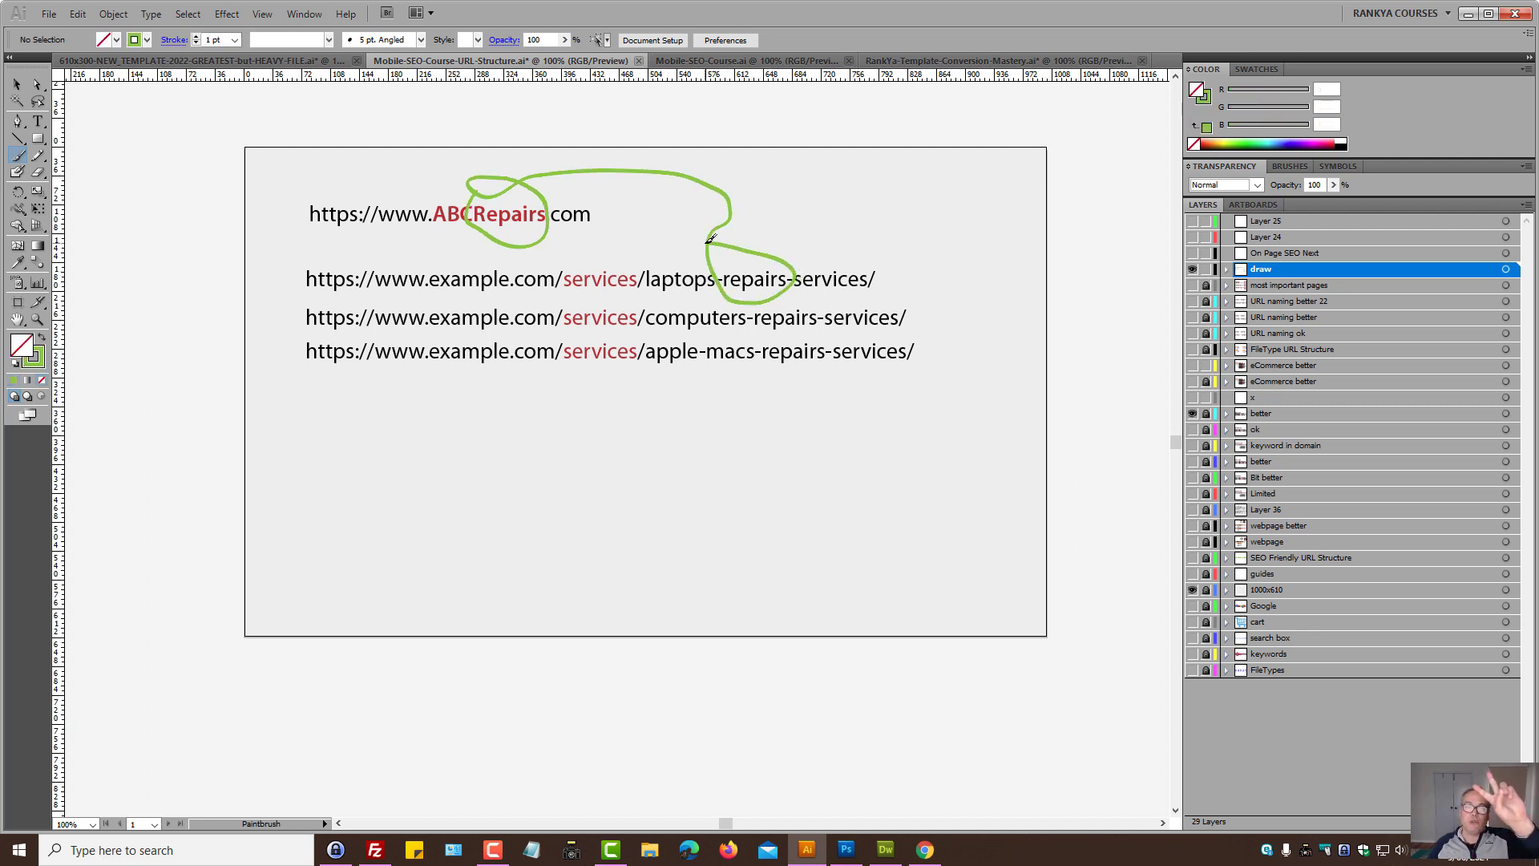
key("ctrl+z")
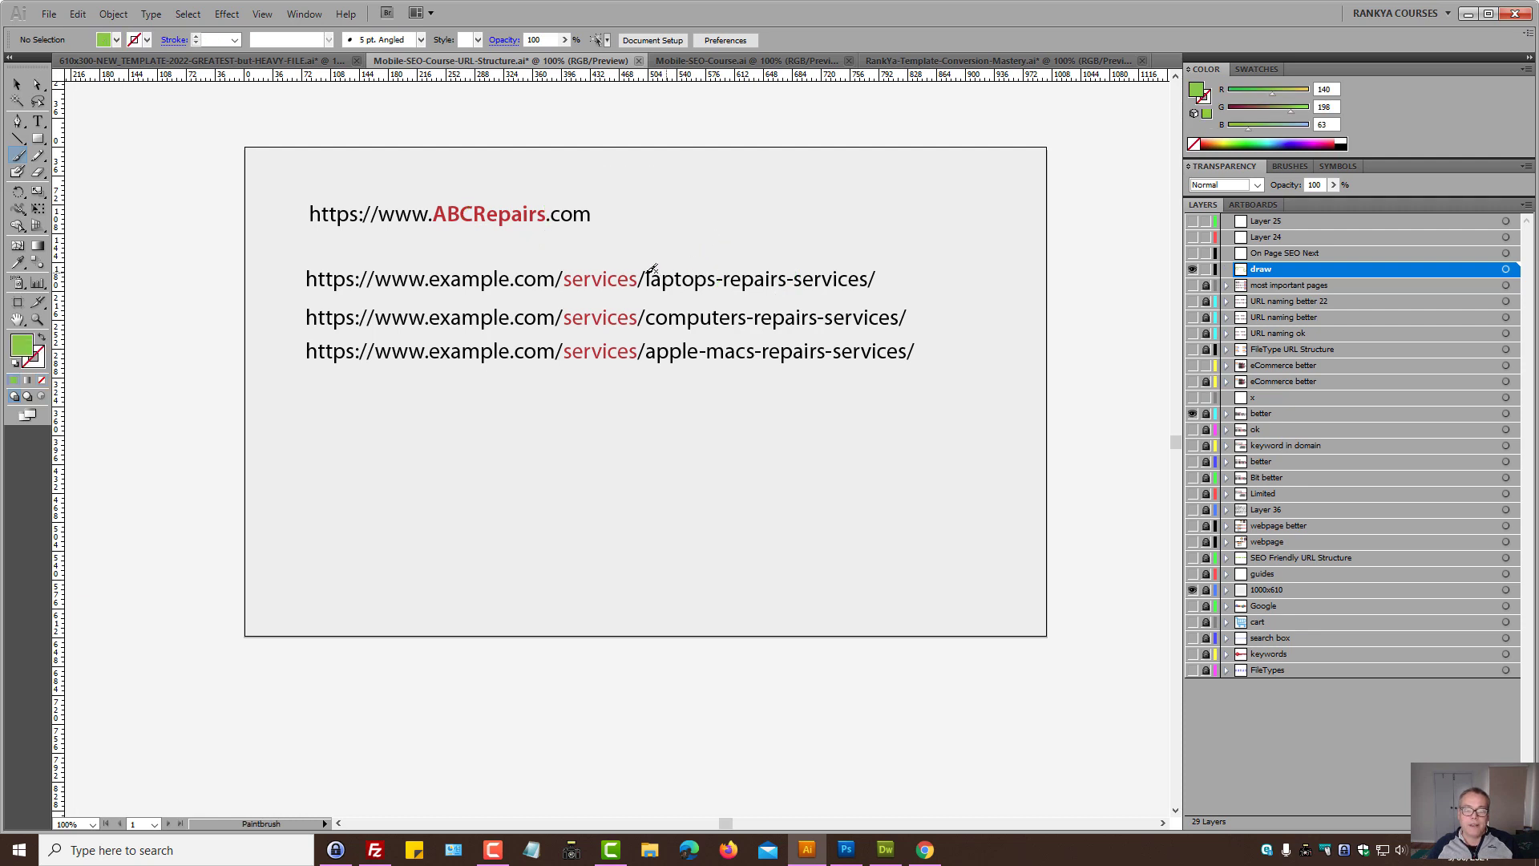
mouse_move(572, 267)
left_mouse_down()
mouse_move(597, 300)
mouse_move(645, 267)
mouse_move(571, 256)
mouse_move(625, 263)
mouse_move(790, 227)
mouse_move(896, 277)
mouse_move(787, 277)
mouse_move(861, 227)
left_mouse_up()
key("ctrl+z")
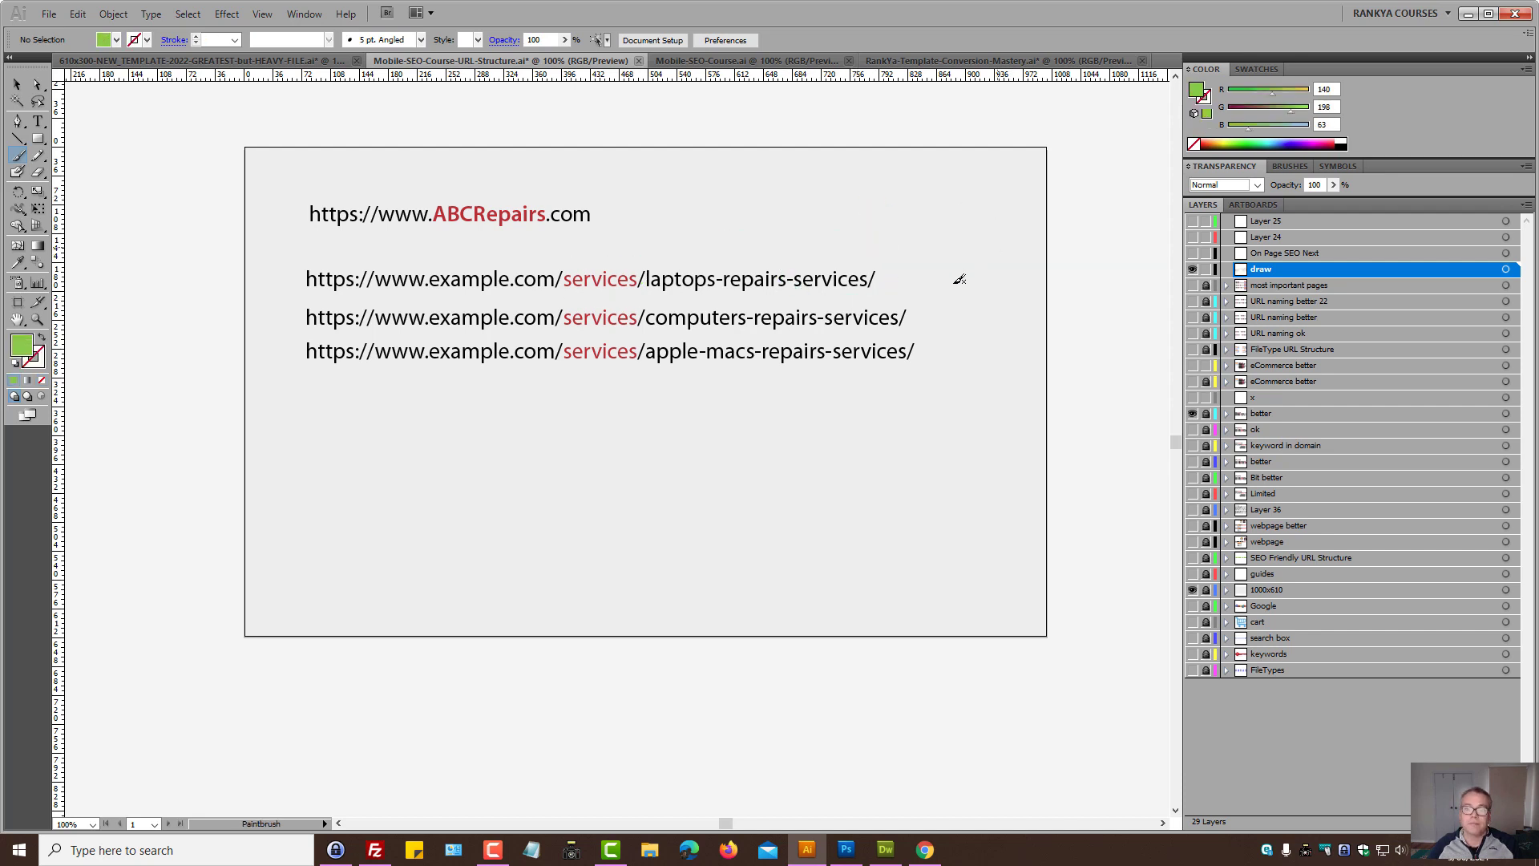
mouse_move(645, 291)
left_mouse_down()
mouse_move(880, 287)
mouse_move(808, 234)
mouse_move(661, 245)
mouse_move(647, 276)
mouse_move(664, 297)
mouse_move(869, 289)
mouse_move(877, 259)
mouse_move(837, 249)
mouse_move(874, 261)
left_mouse_up()
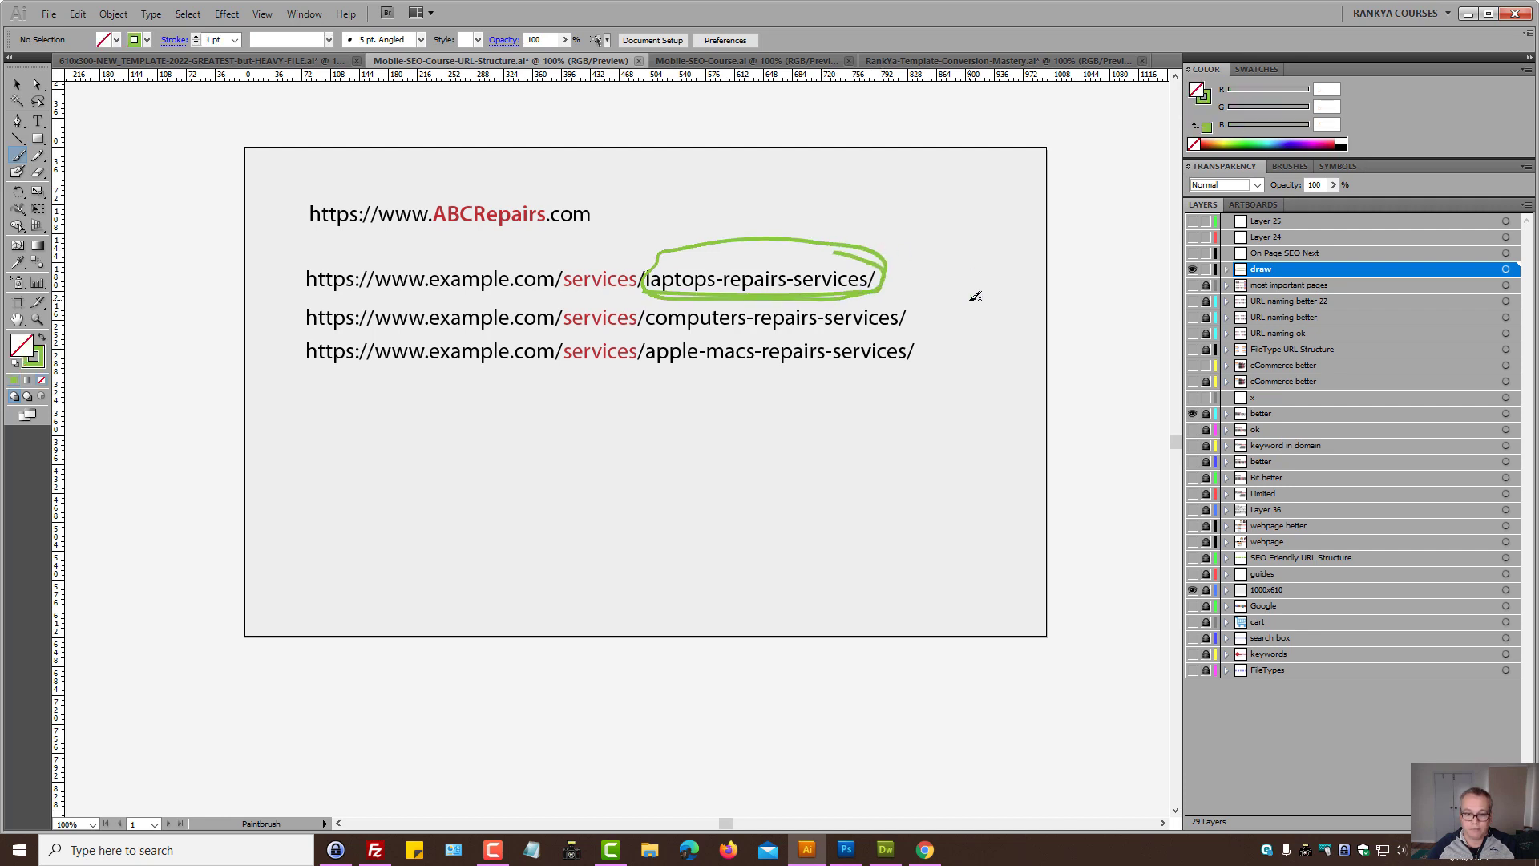
key("ctrl+z")
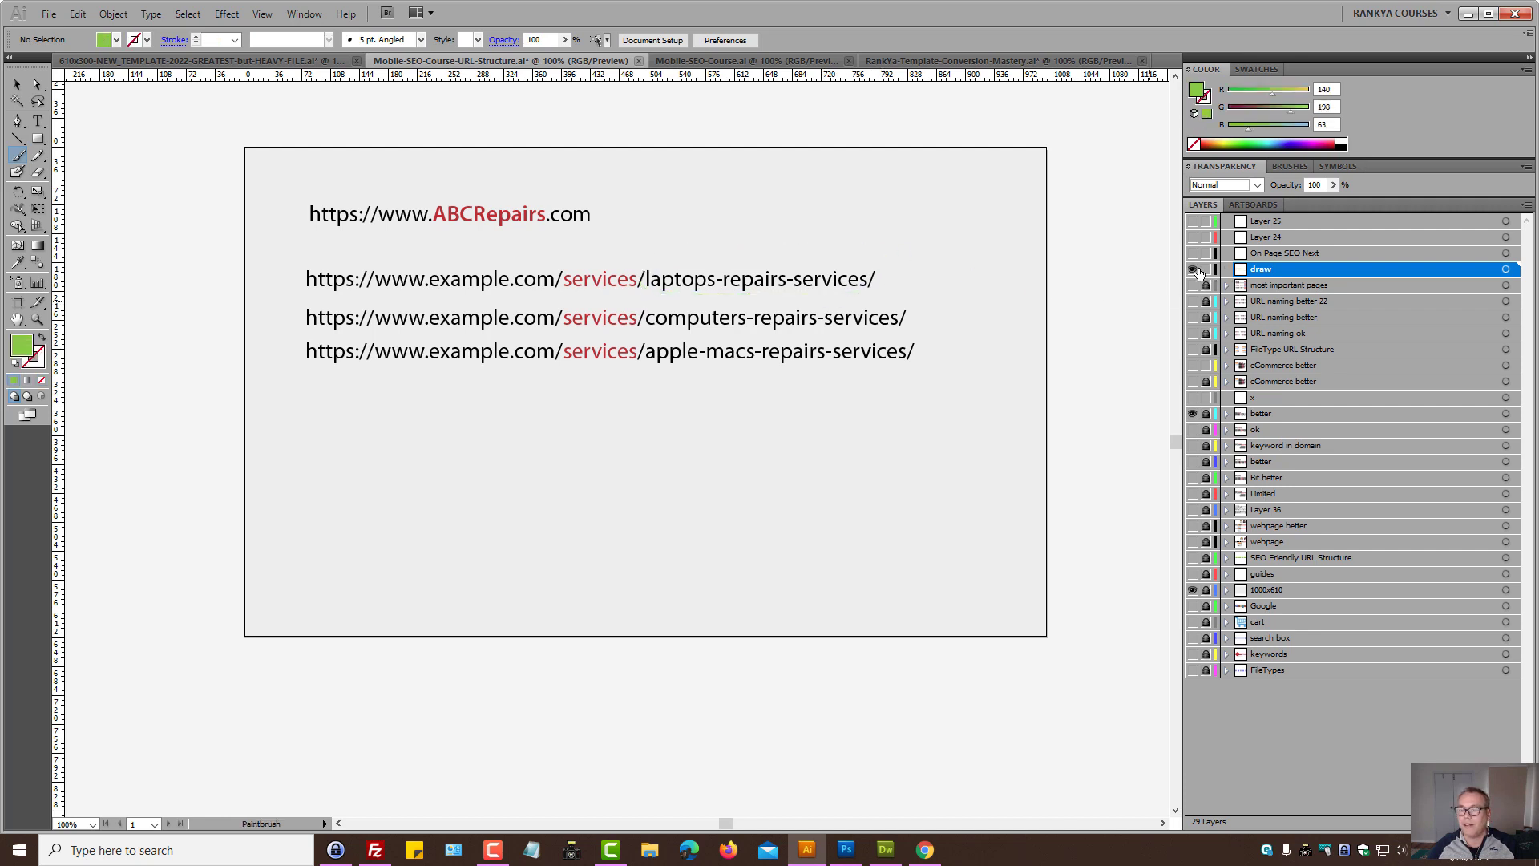
Step: Hide the services slide and switch through the eCommerce layers to the ABCProduct URL slide
left_click(1193, 414)
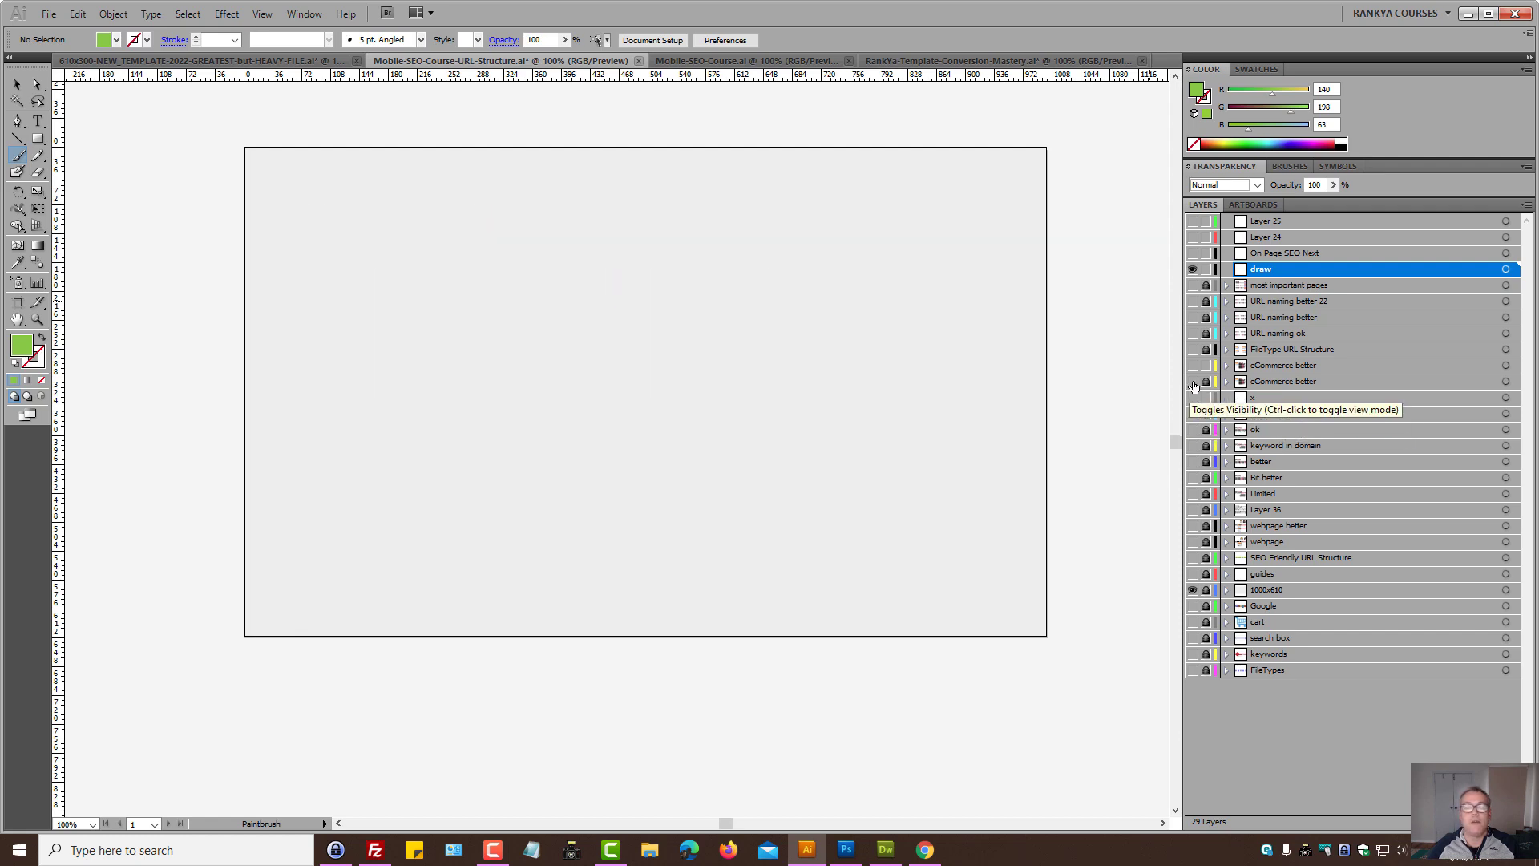
left_click(1193, 384)
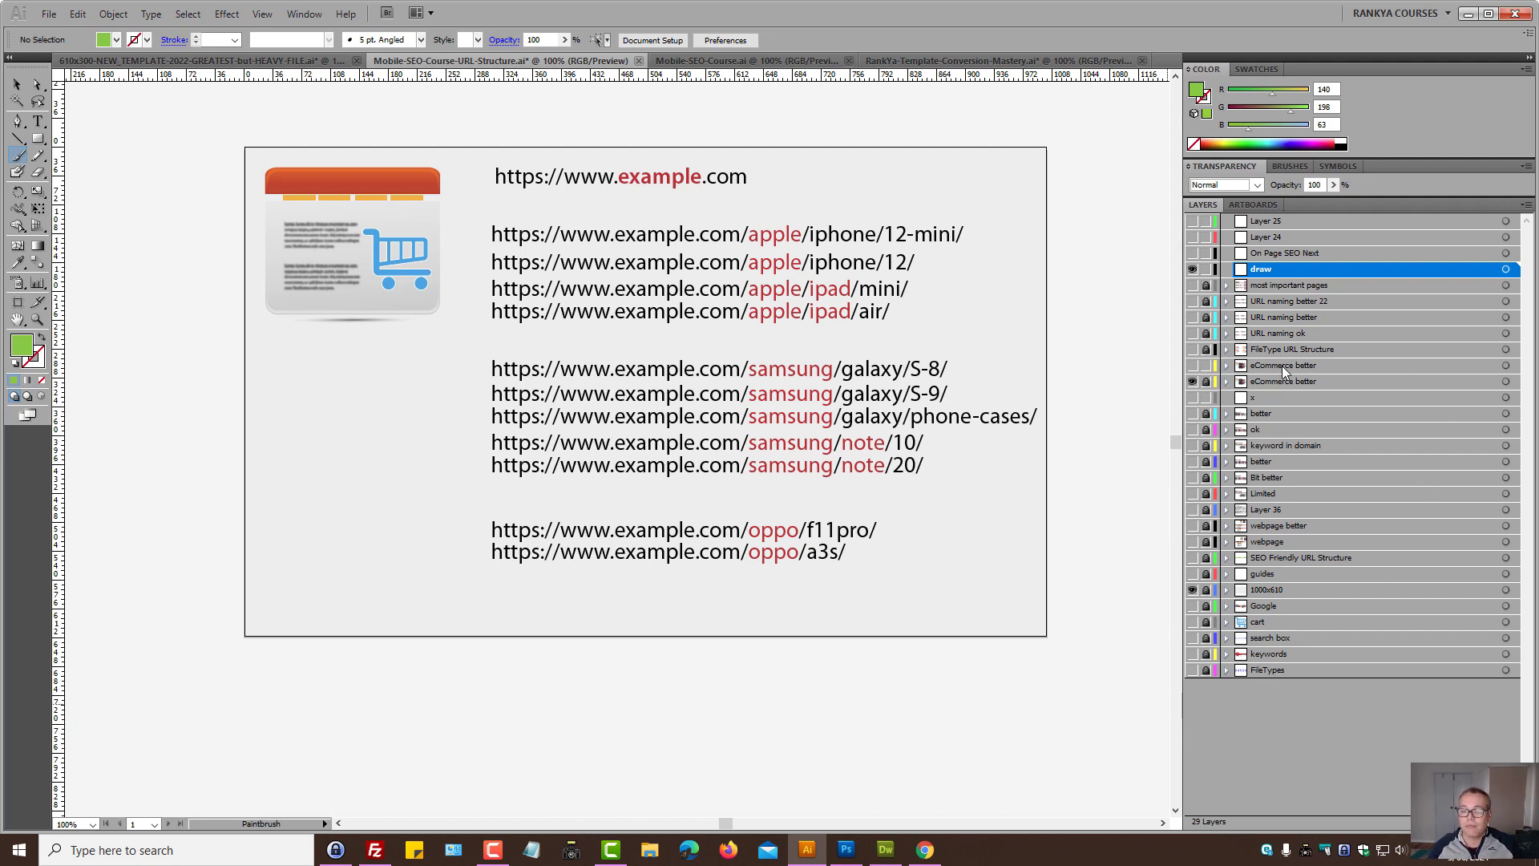
left_click(1193, 381)
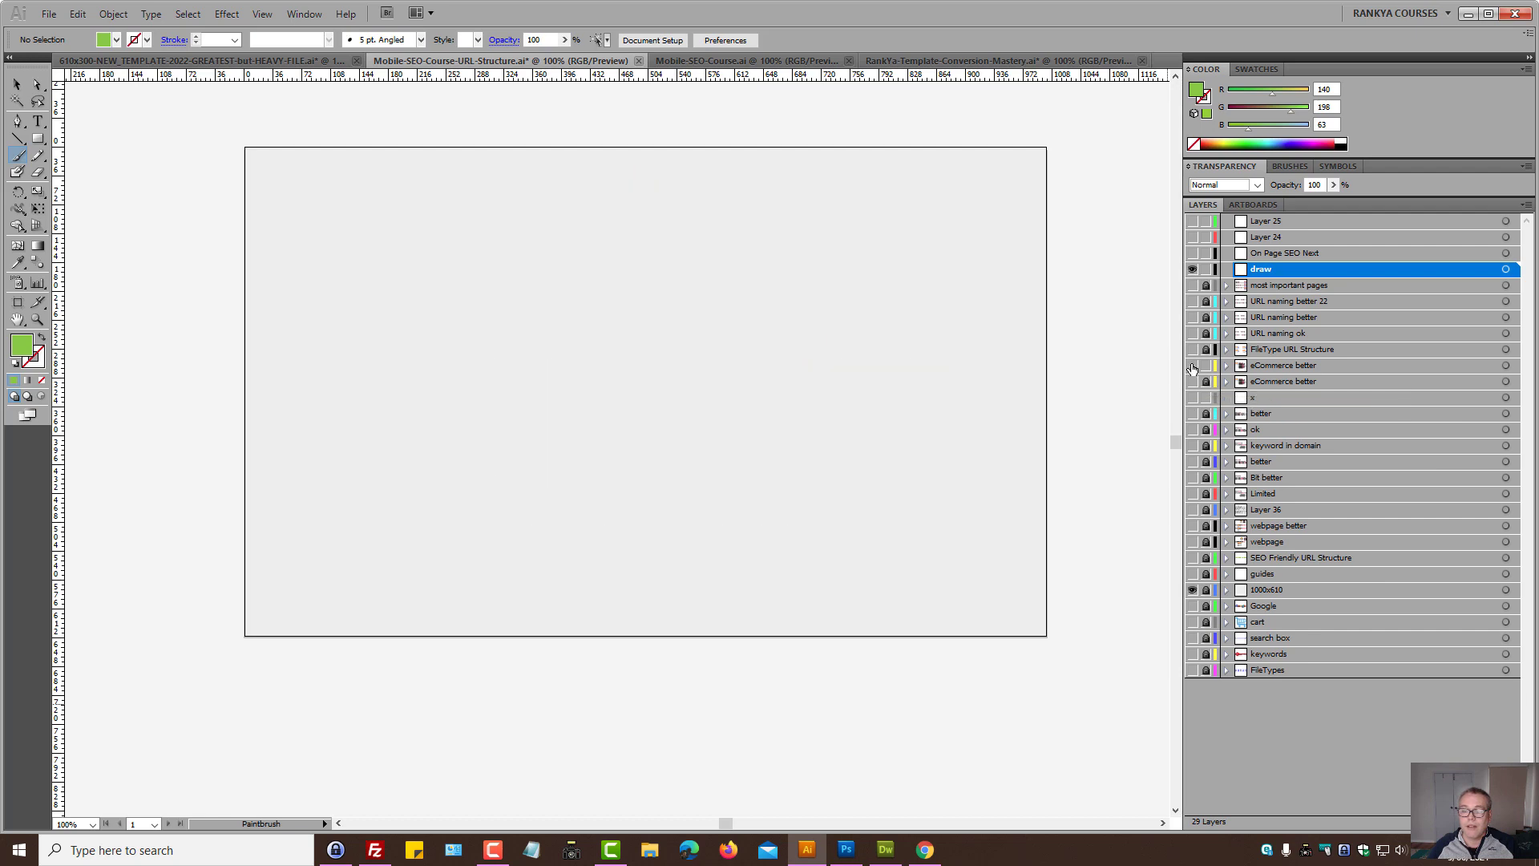
left_click(1192, 366)
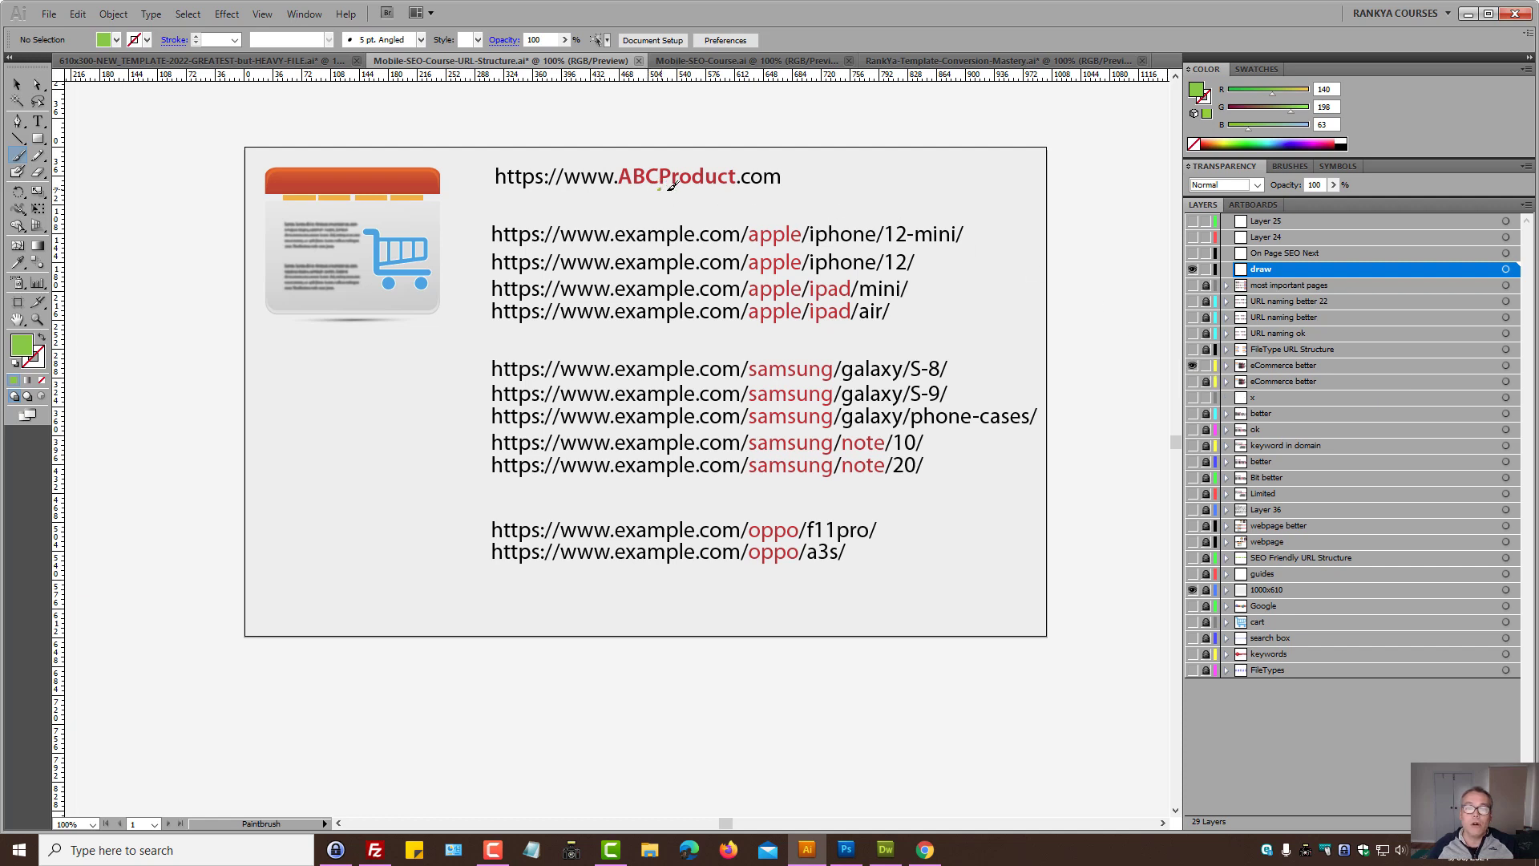
Step: Circle Product and the product URL paths, undo the strokes, then hide the ABCProduct slide
mouse_move(675, 188)
left_mouse_down()
mouse_move(760, 193)
mouse_move(691, 152)
mouse_move(661, 182)
left_mouse_up()
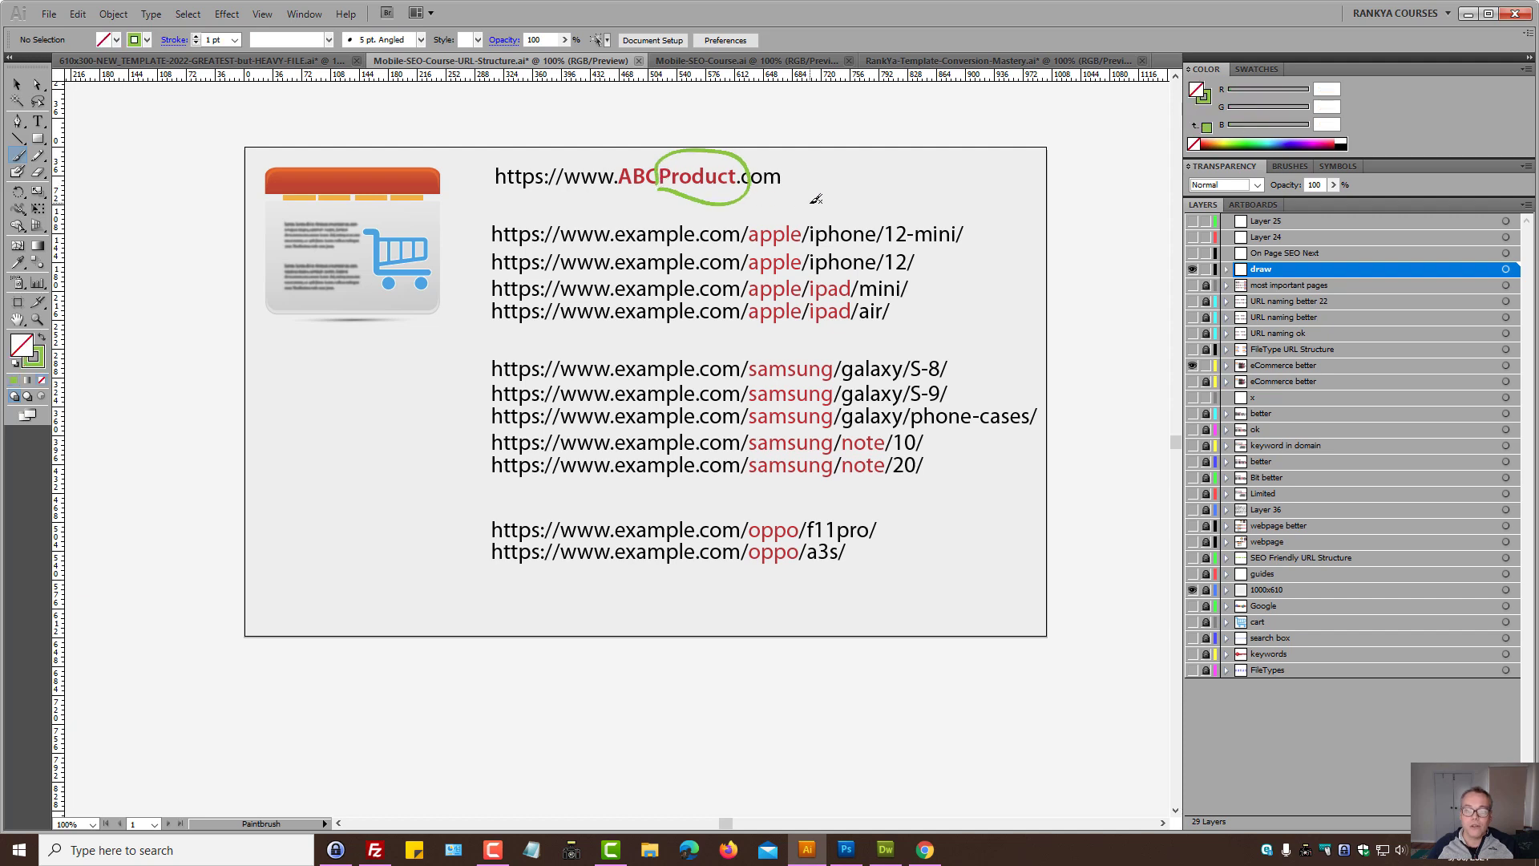
mouse_move(810, 196)
left_mouse_down()
mouse_move(700, 528)
mouse_move(1046, 342)
mouse_move(705, 211)
left_mouse_up()
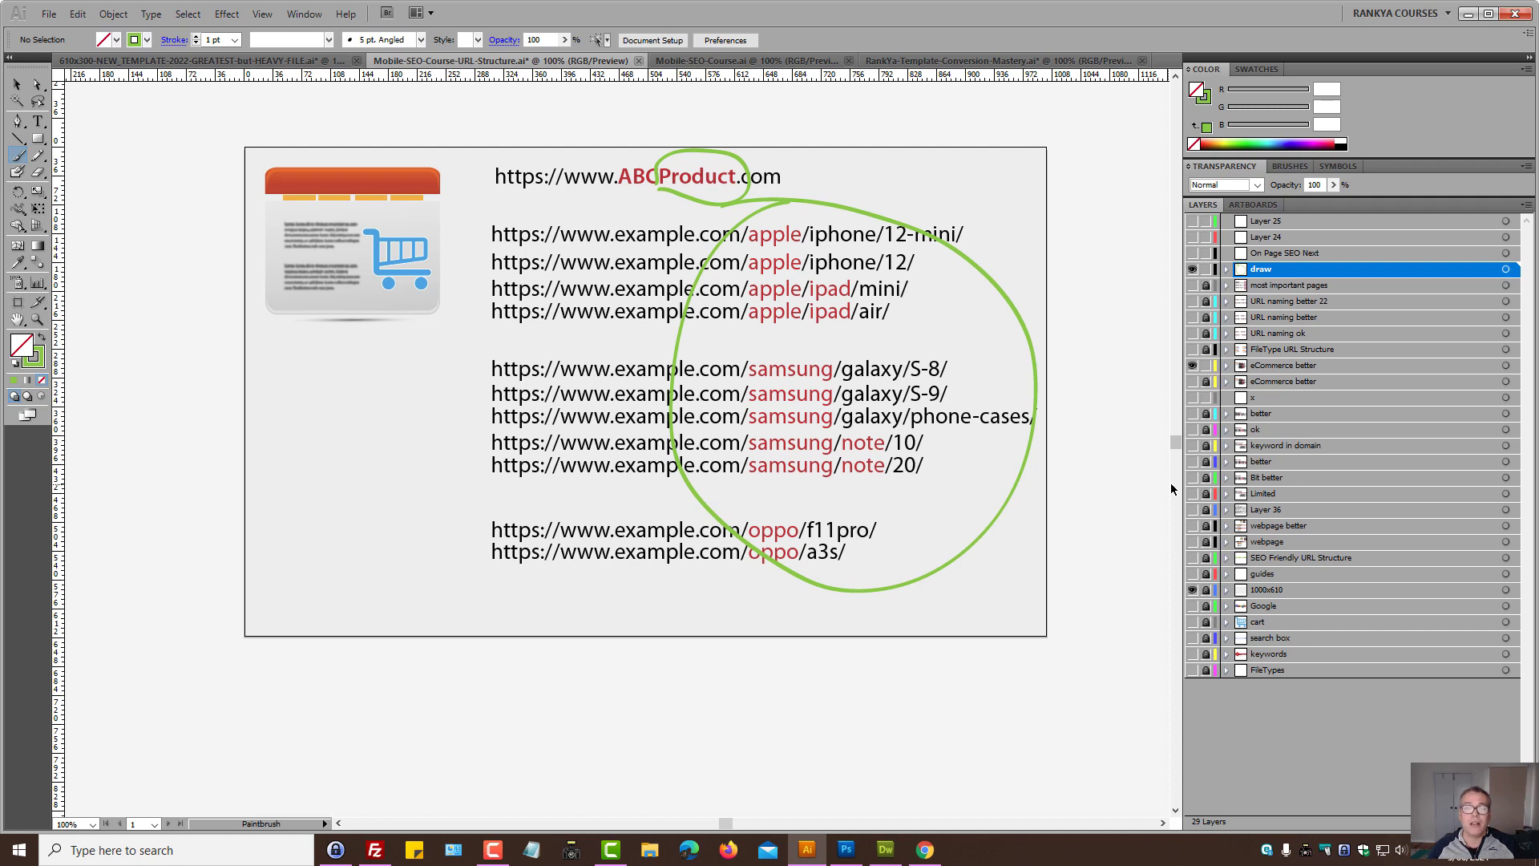
key("v")
key("ctrl+z")
key("b")
key("ctrl+z")
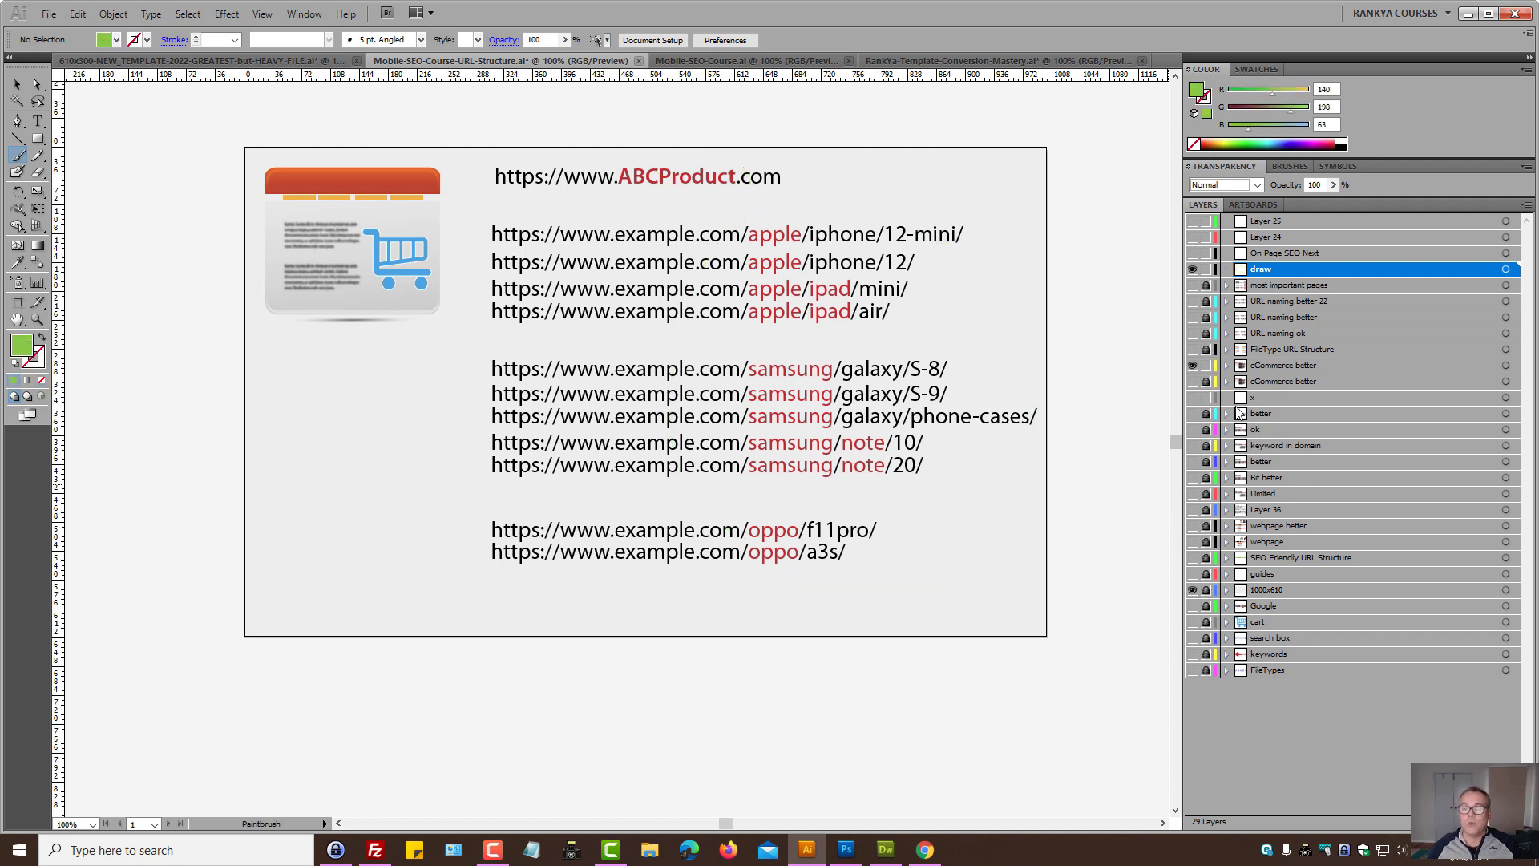
left_click(1193, 366)
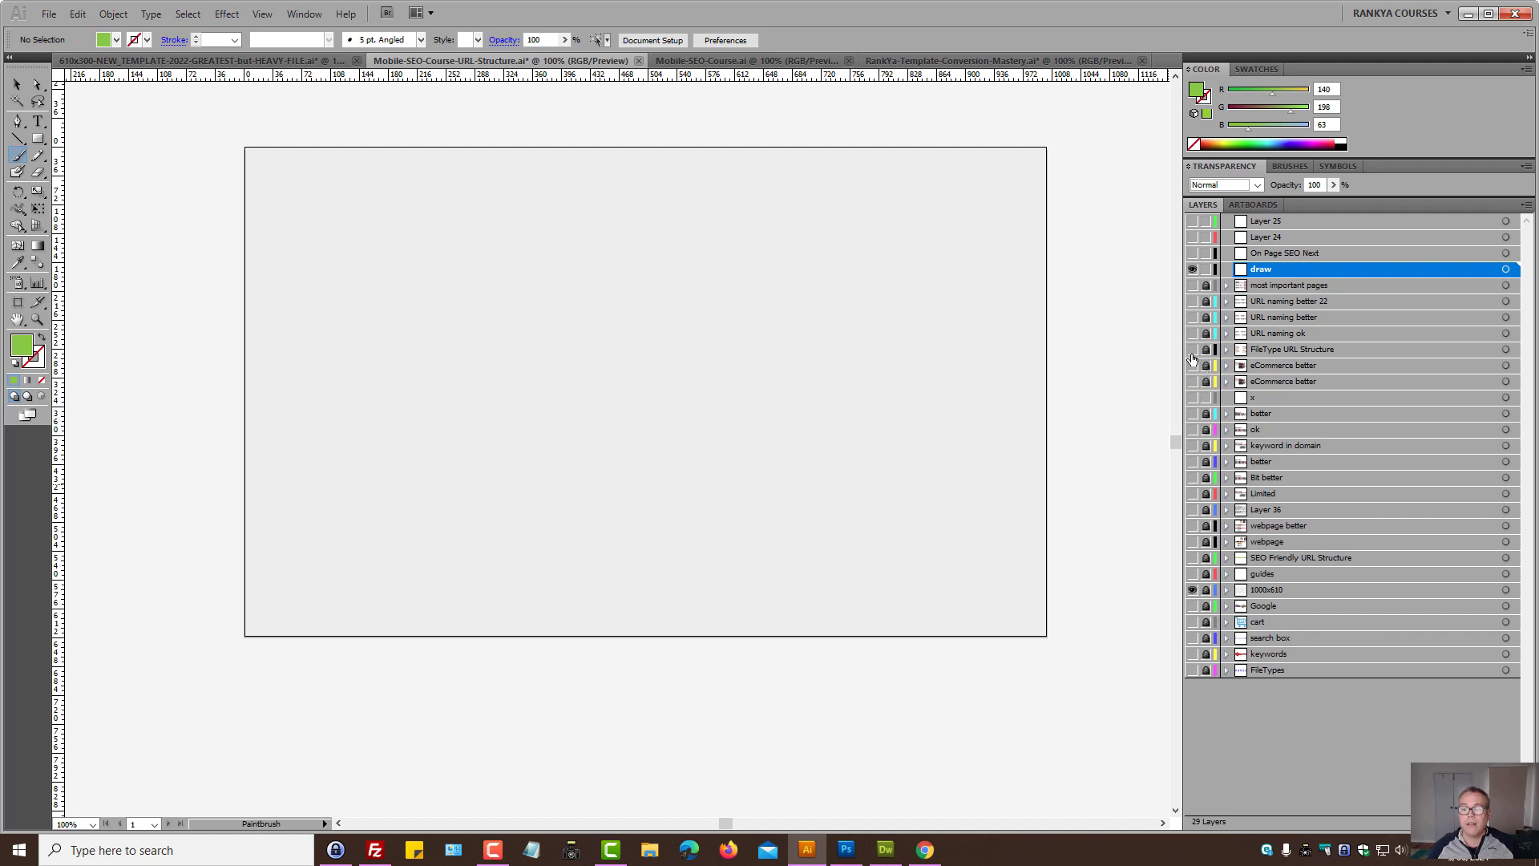
Step: Show the FileType URL Structure slide, then return to the browser's apple mac page
left_click(1193, 353)
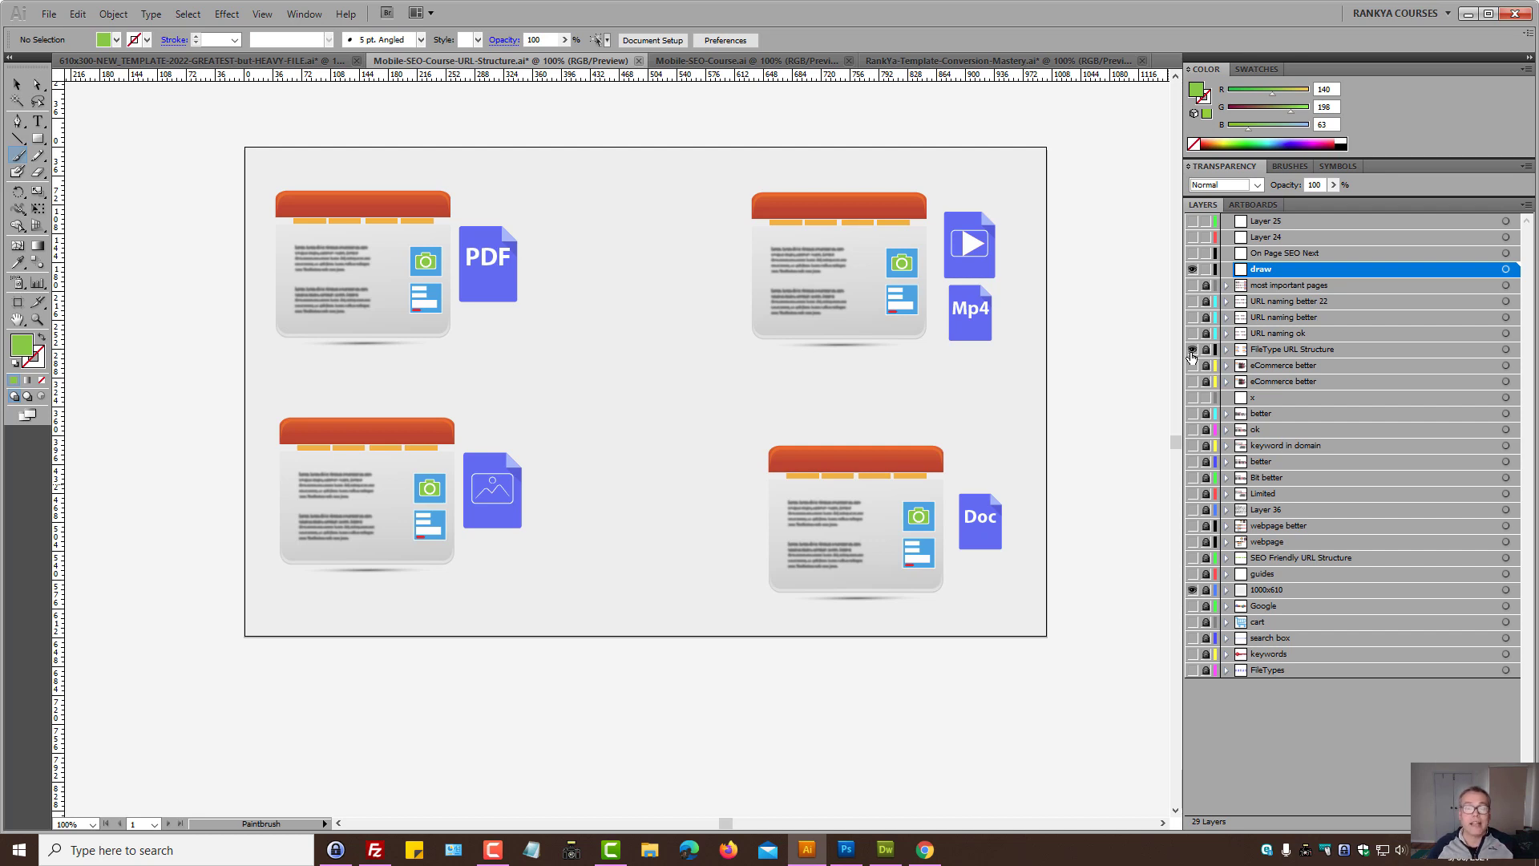
left_click(926, 850)
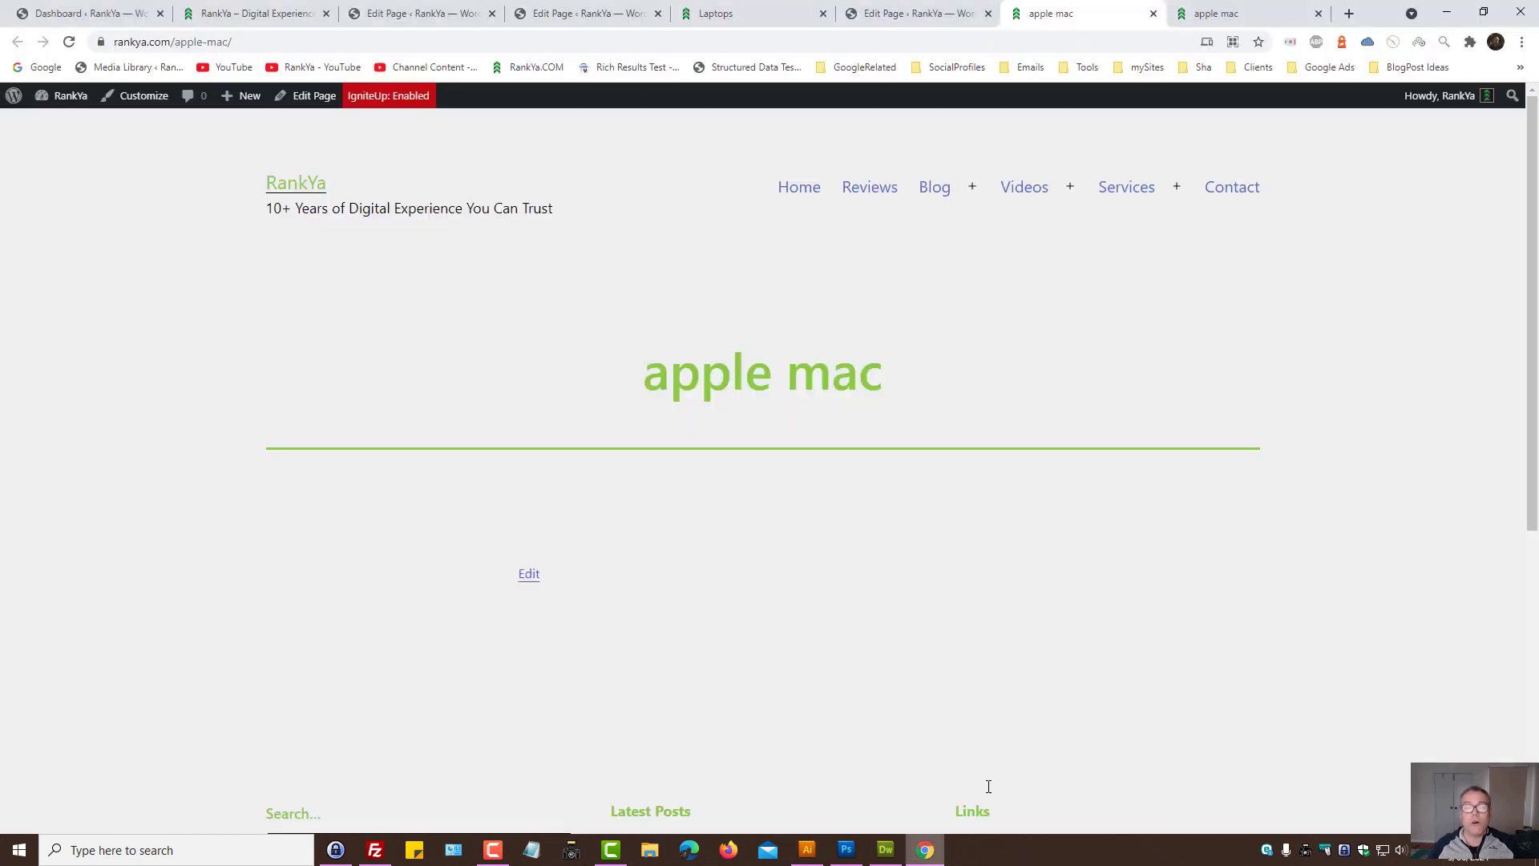
Step: View the WordPress Media Library, then minimise the browser to reveal Illustrator's file-type slide
left_click(399, 16)
left_click(44, 222, "ctrl")
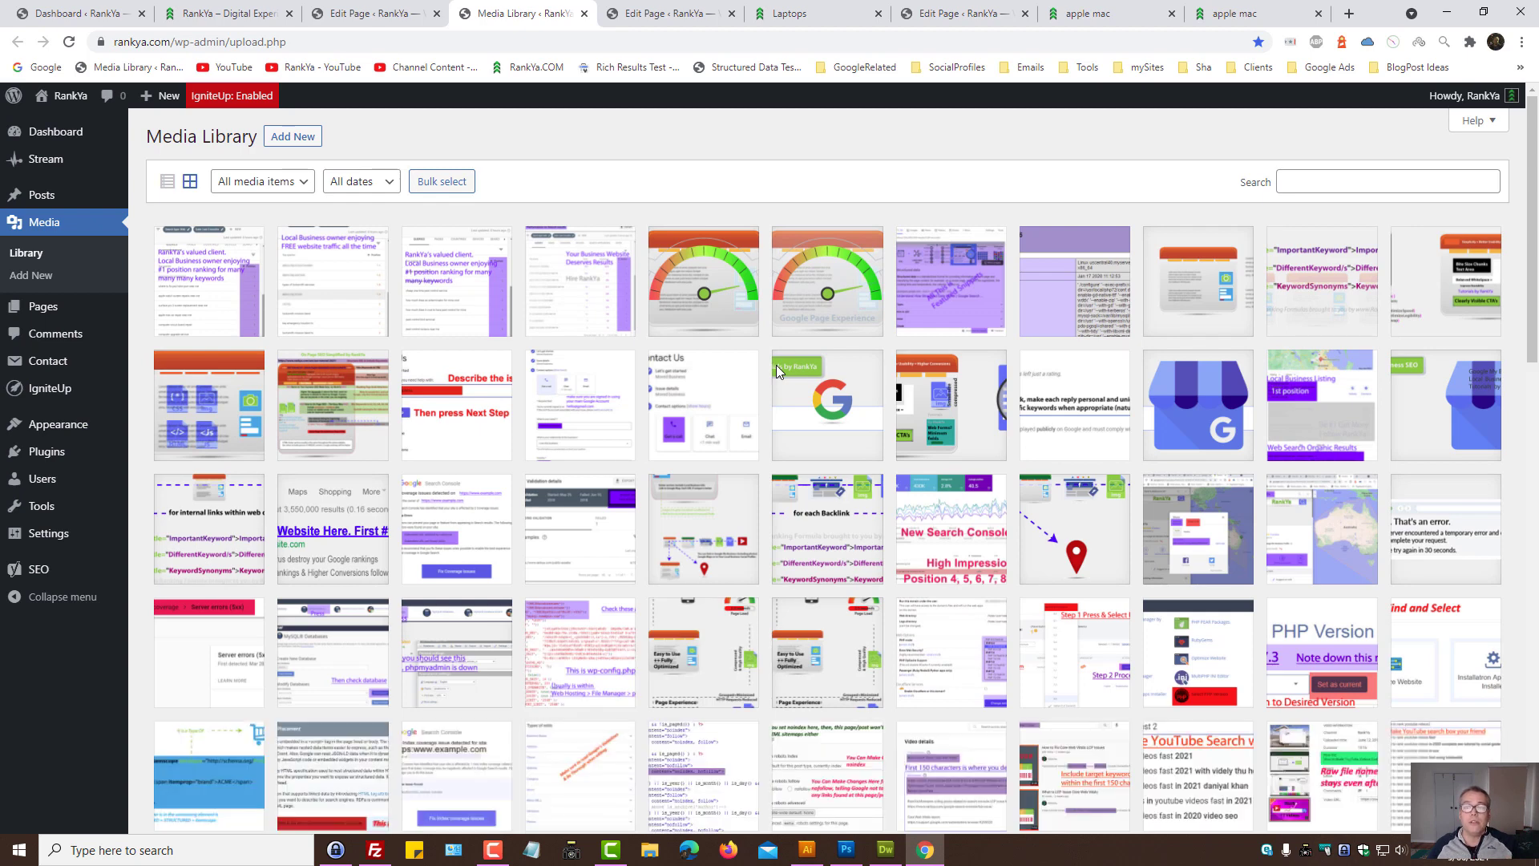
left_click(1456, 16)
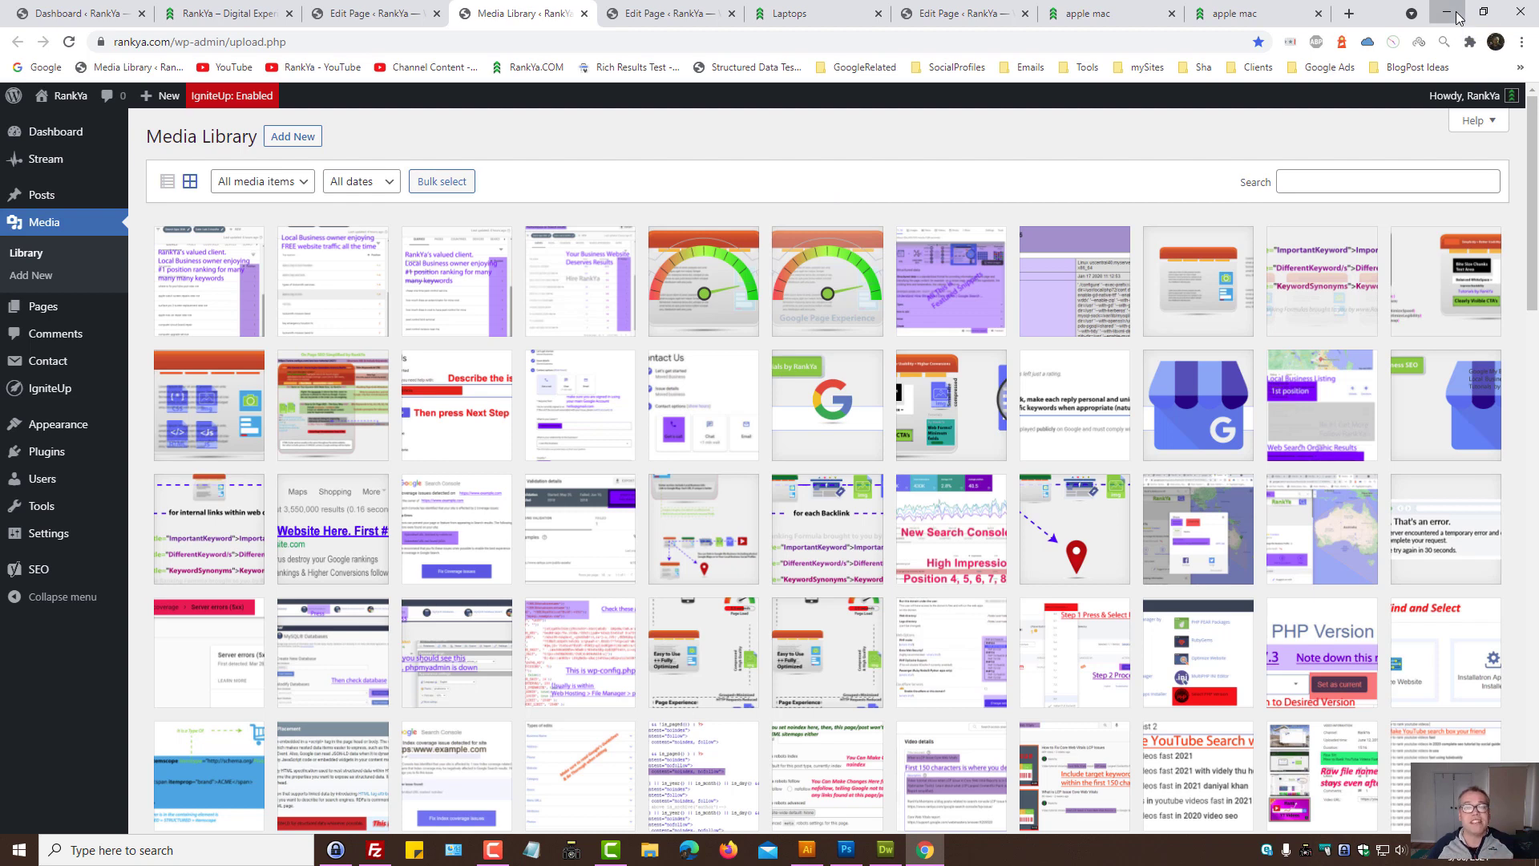
left_click(1456, 16)
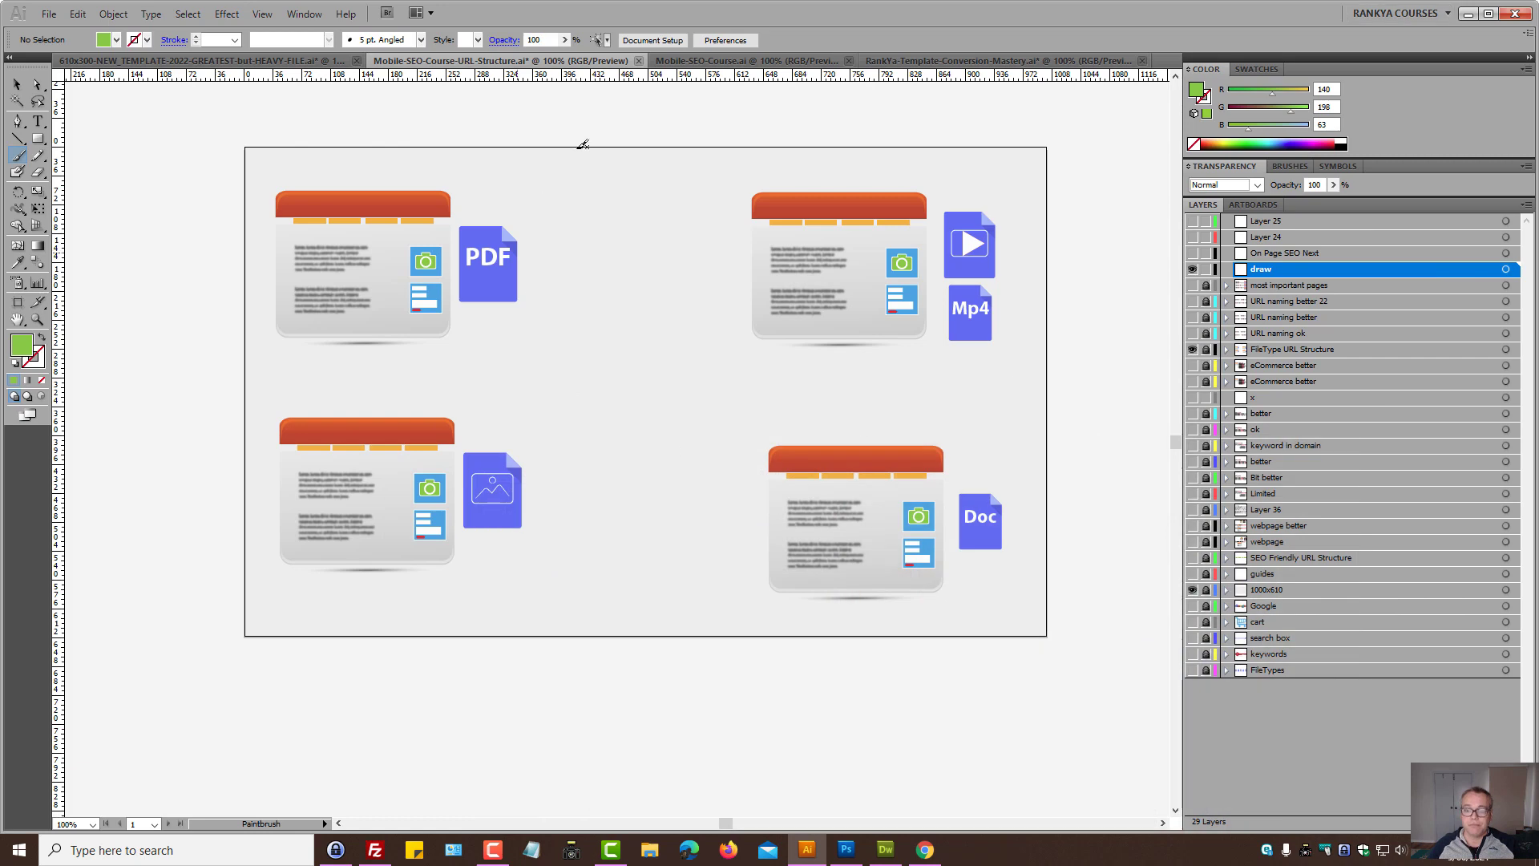
left_click(1191, 352)
left_click(1191, 334)
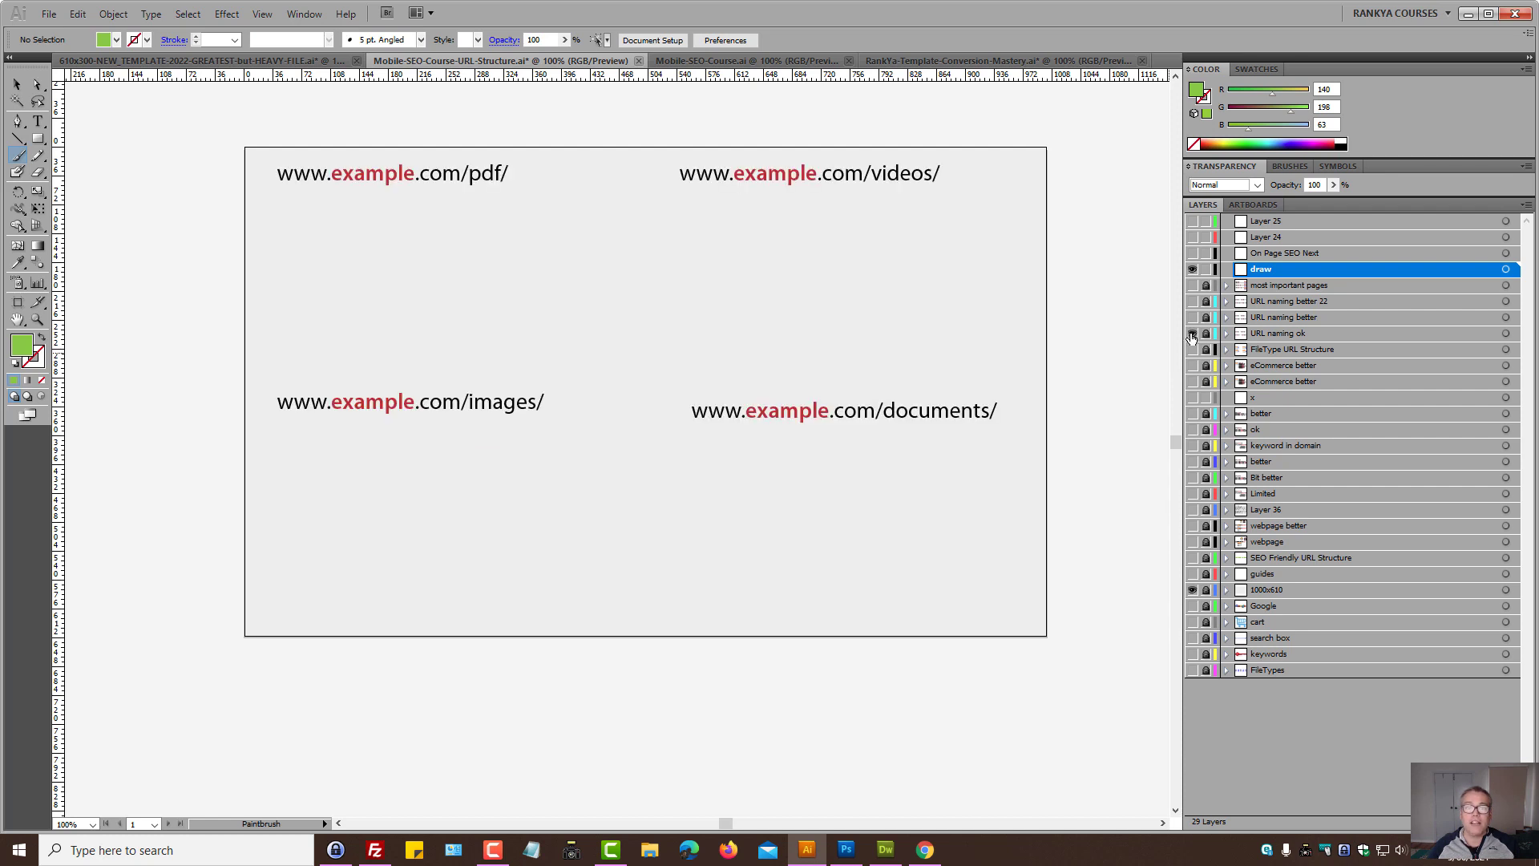
left_click(1193, 350)
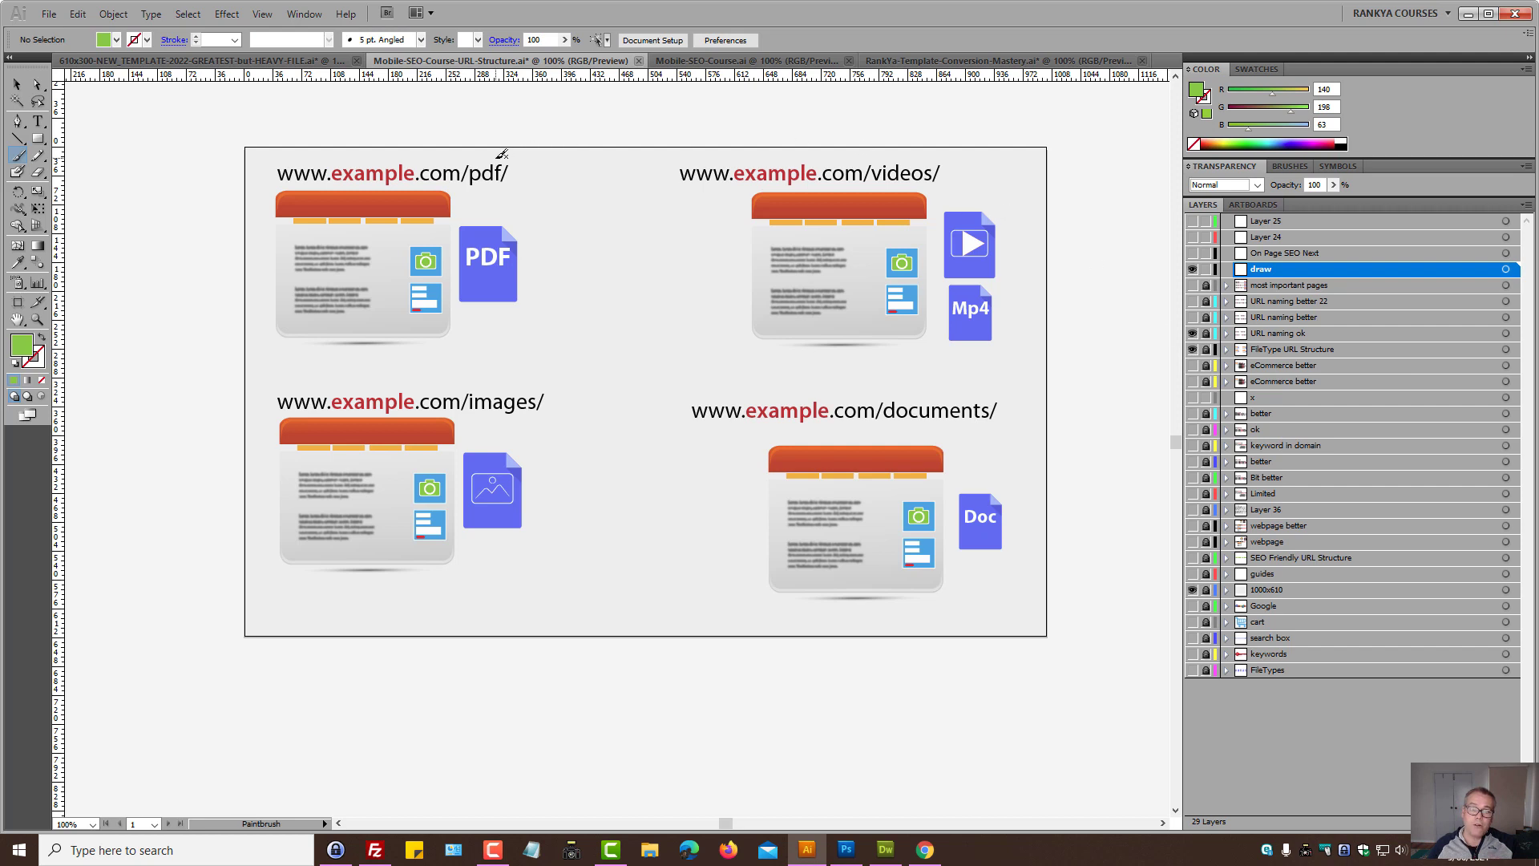
Step: Sketch green Paintbrush loops around the PDF and Mp4 icons, then undo both
mouse_move(475, 160)
left_mouse_down()
mouse_move(464, 180)
mouse_move(531, 164)
mouse_move(472, 153)
mouse_move(456, 183)
mouse_move(473, 320)
mouse_move(544, 216)
mouse_move(477, 161)
left_mouse_up()
key("ctrl")
key("ctrl+z")
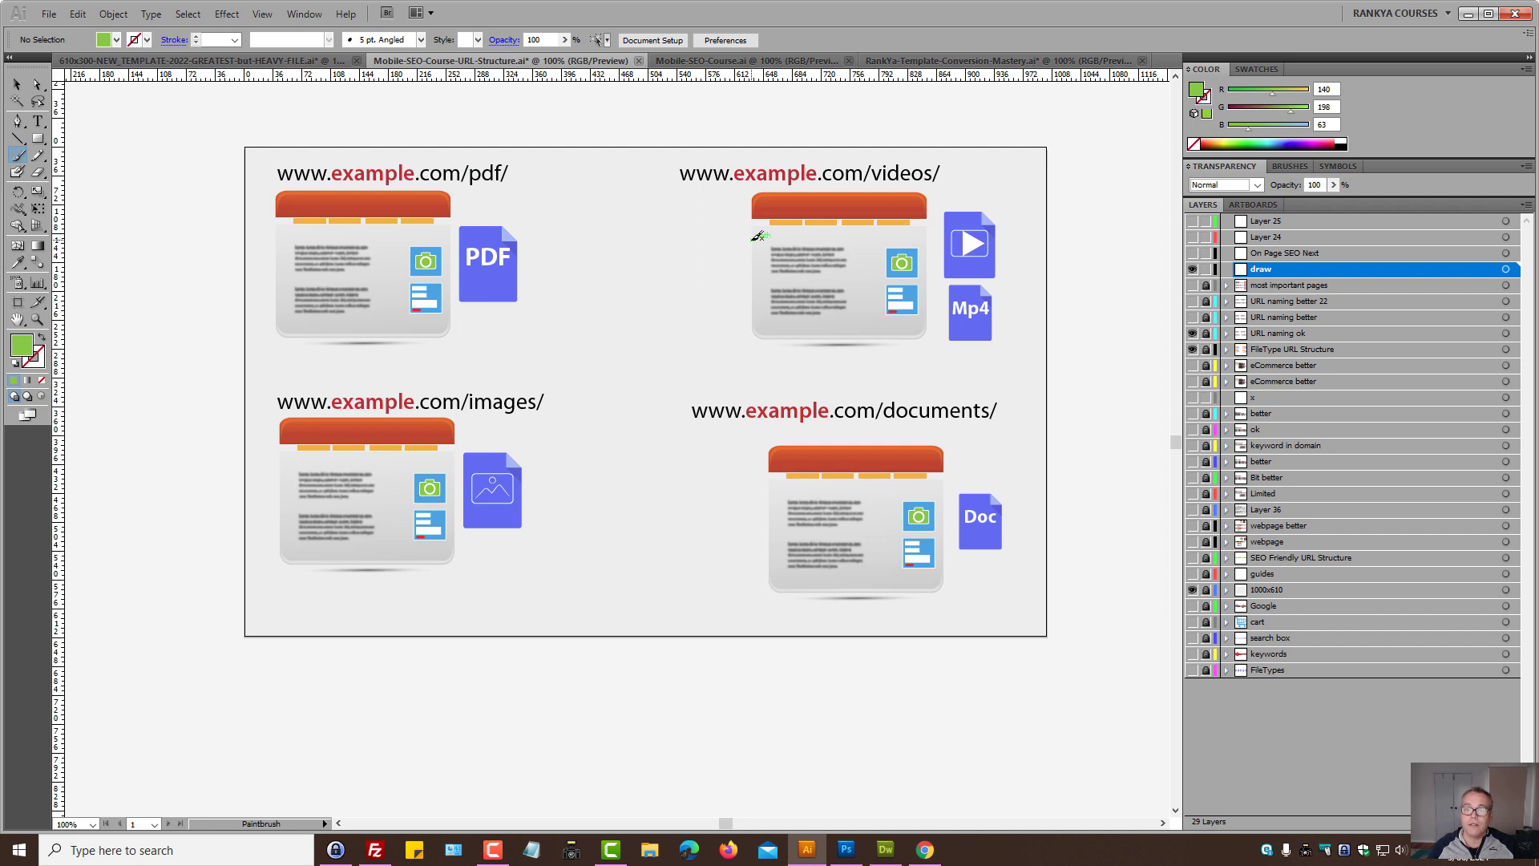
mouse_move(946, 151)
left_mouse_down()
mouse_move(864, 147)
mouse_move(913, 315)
mouse_move(1023, 233)
mouse_move(946, 151)
left_mouse_up()
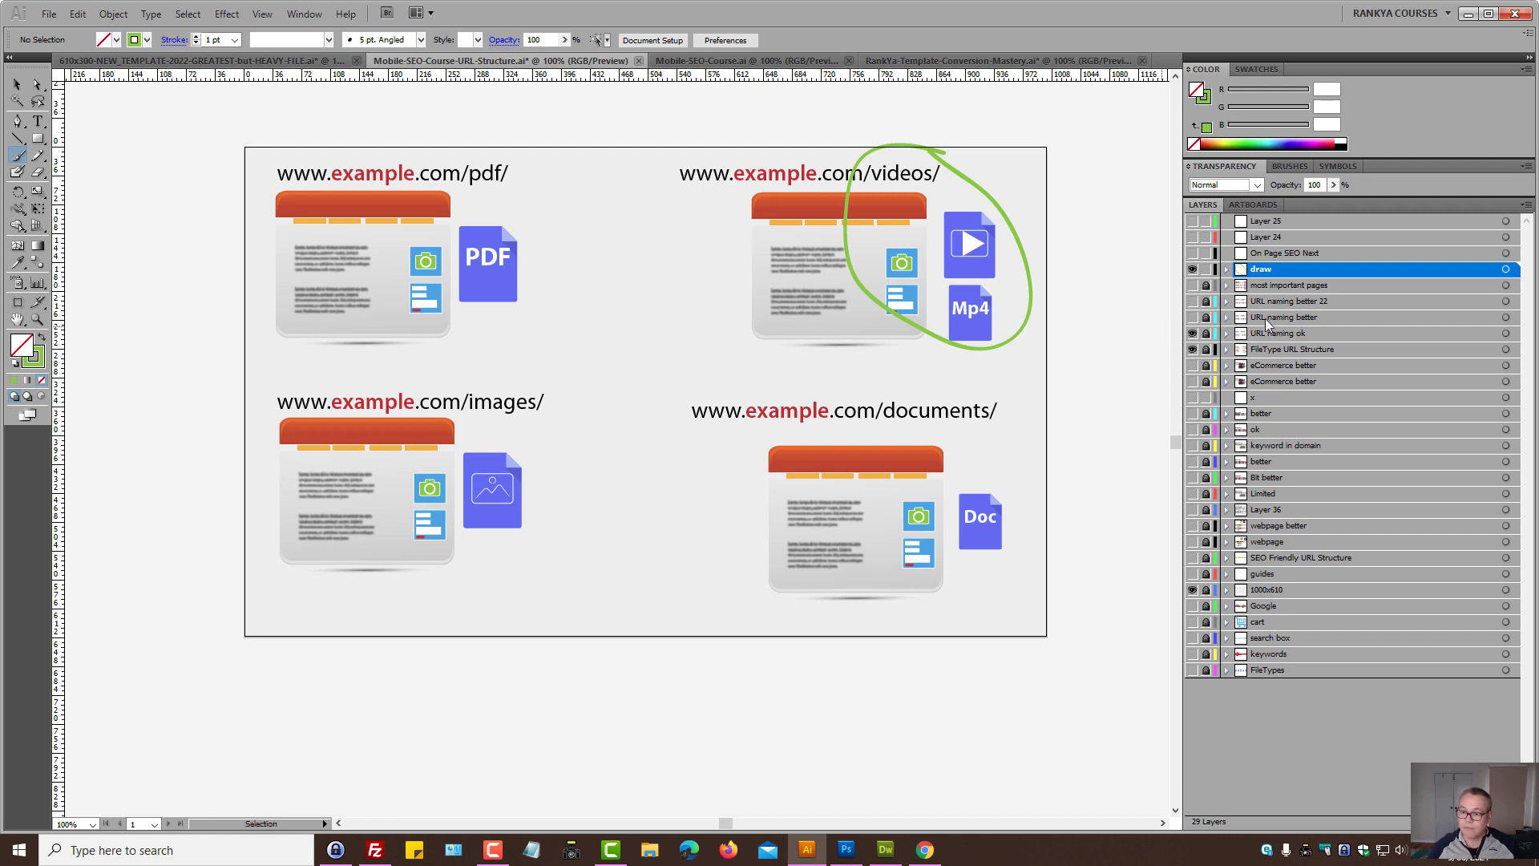
key("ctrl+z")
Step: Swap plain labels for seo- labels, circle seo-pdf/ in green, then show the laptop- labels
left_click(1192, 333)
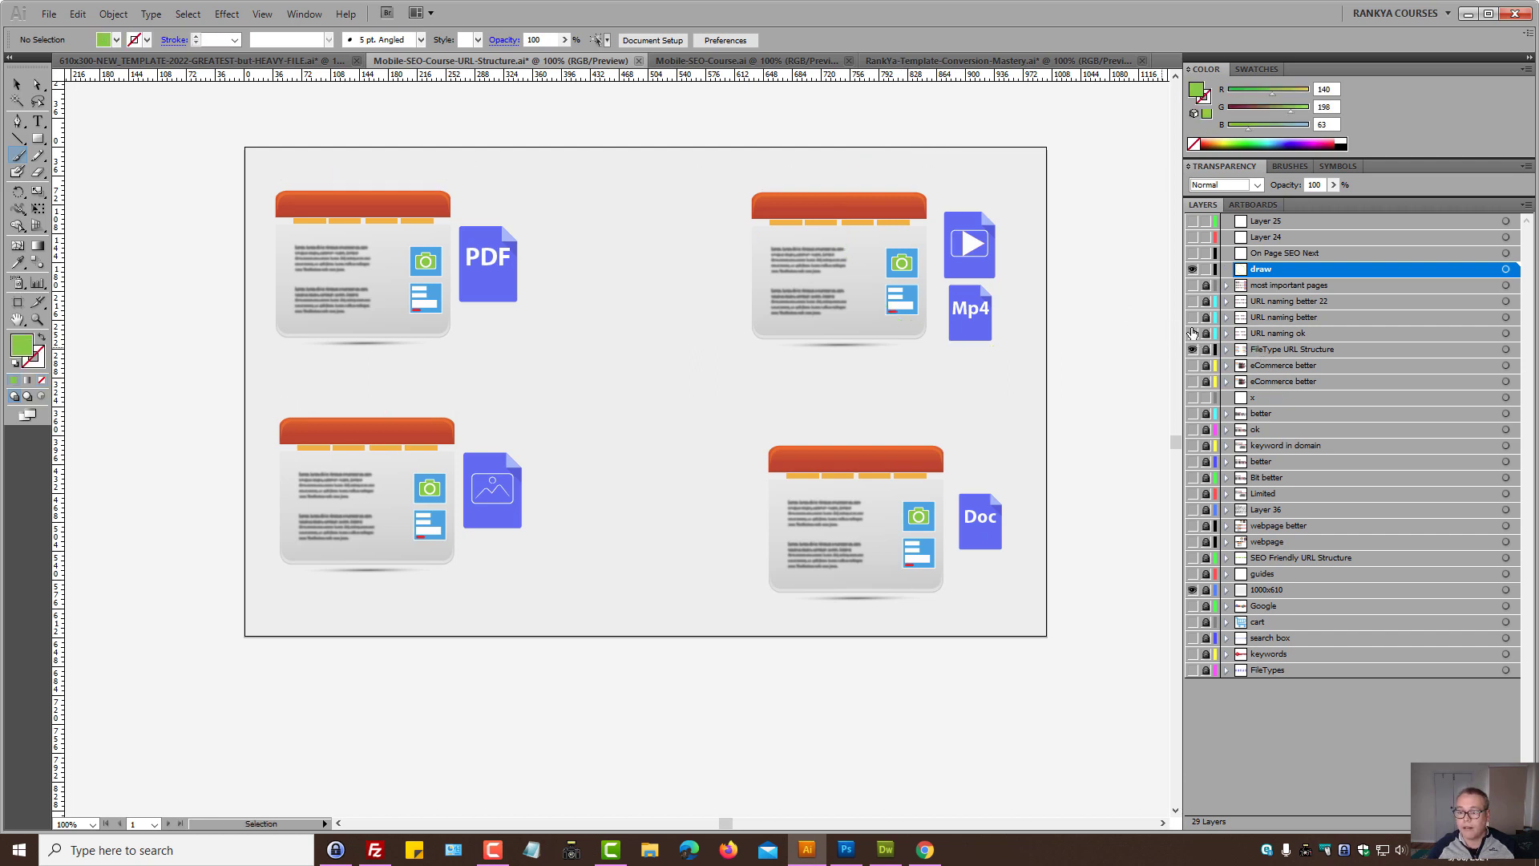
left_click(1192, 318)
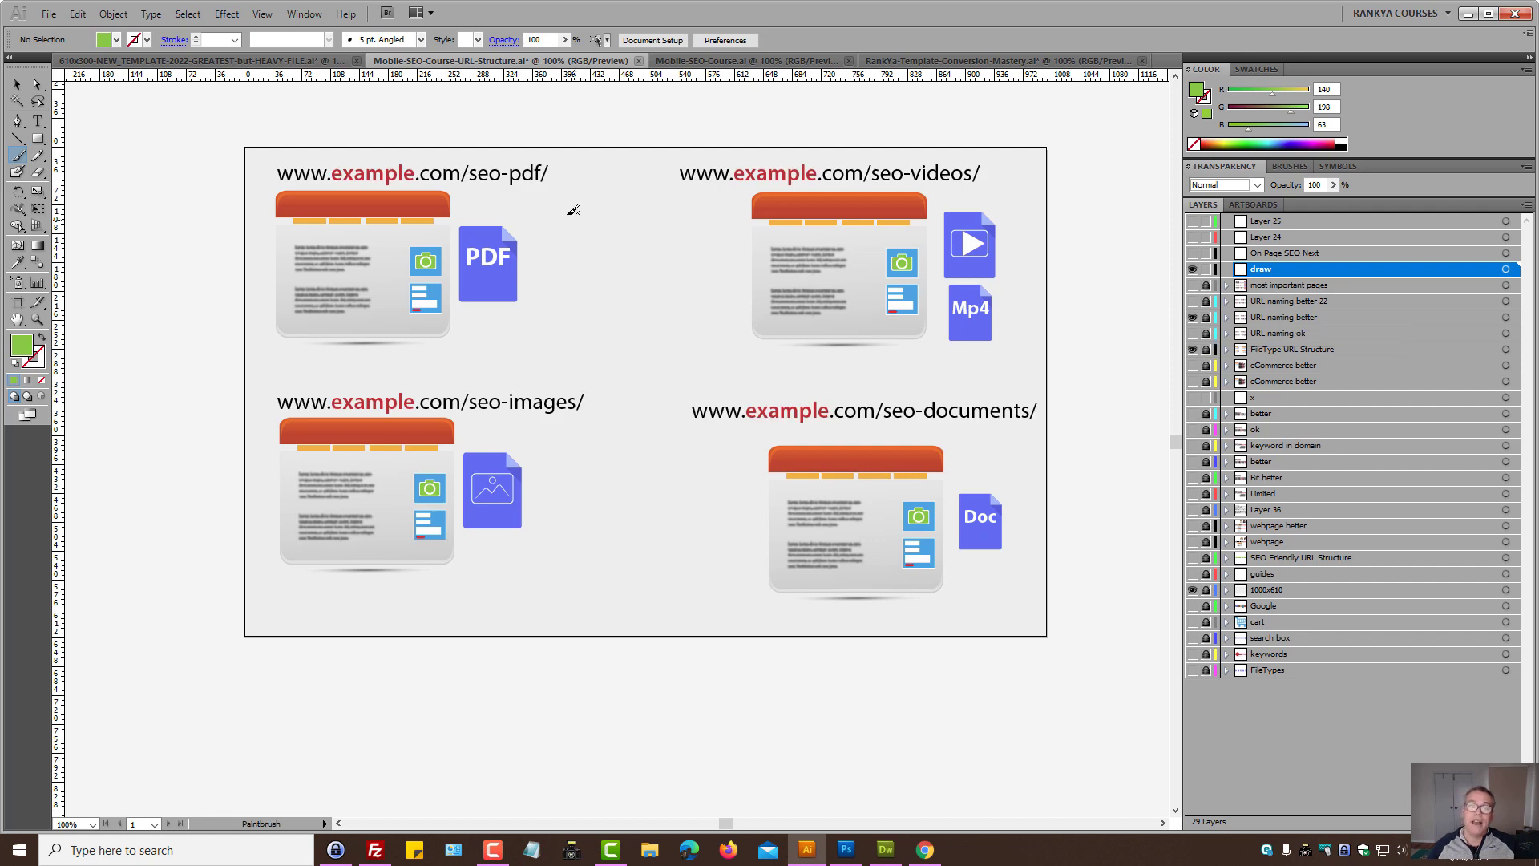
mouse_move(467, 178)
left_mouse_down()
mouse_move(517, 189)
mouse_move(565, 169)
mouse_move(481, 152)
mouse_move(463, 188)
left_mouse_up()
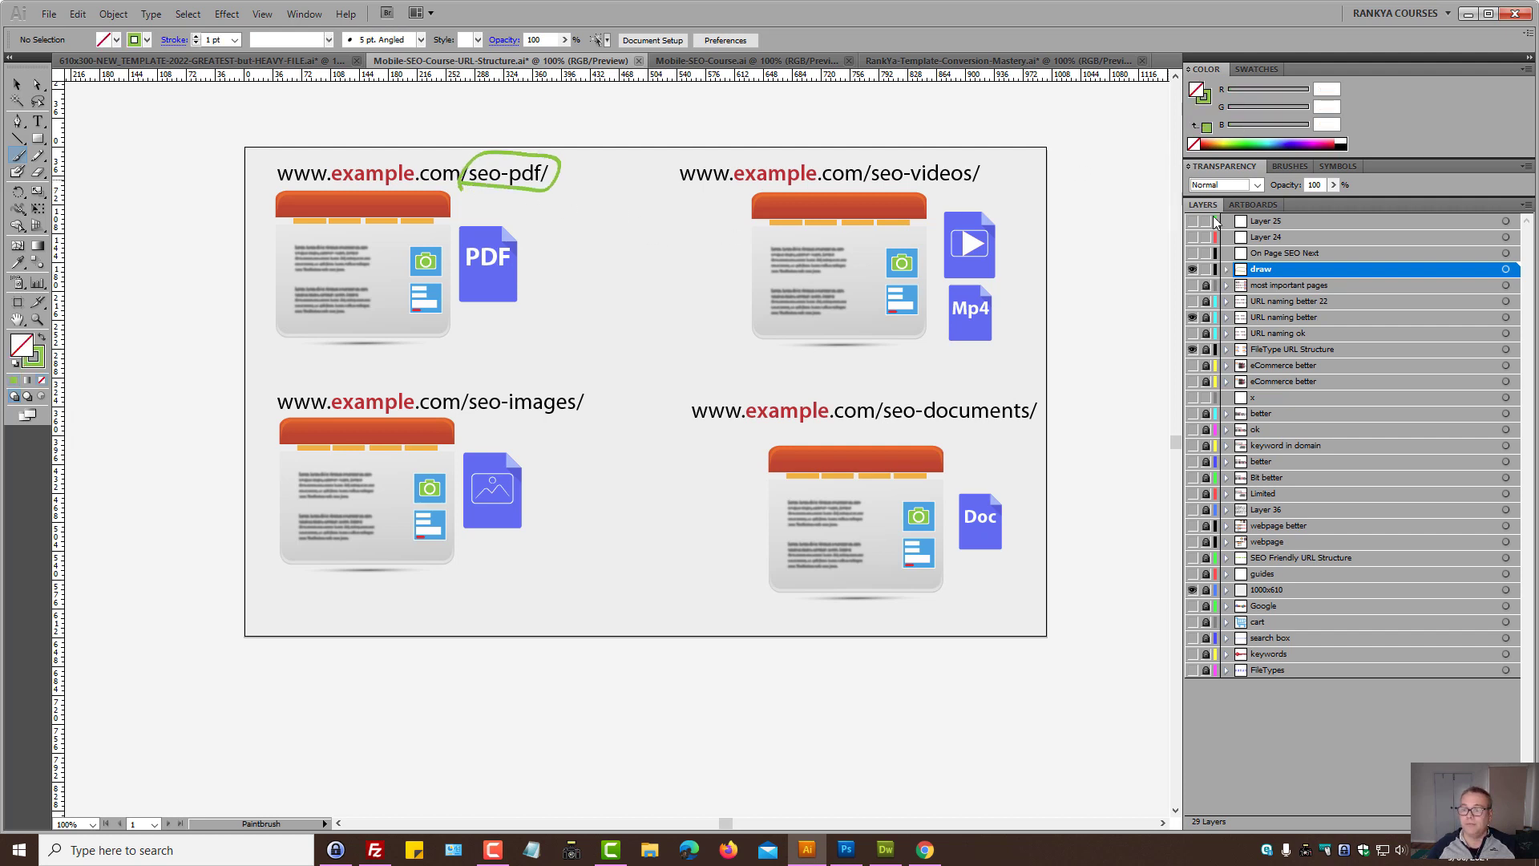
left_click(1191, 317)
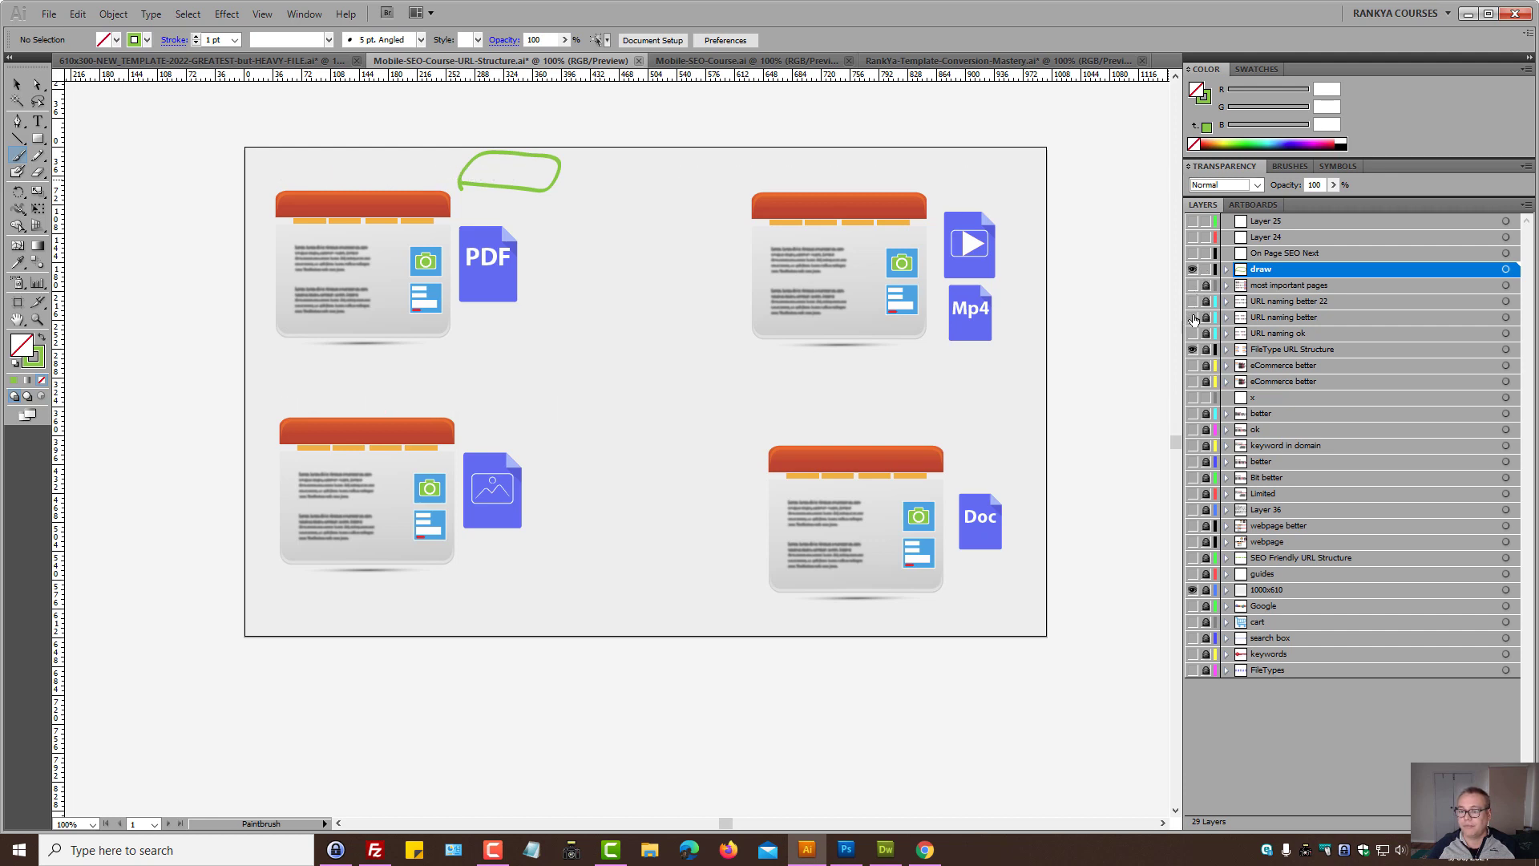
left_click(1191, 302)
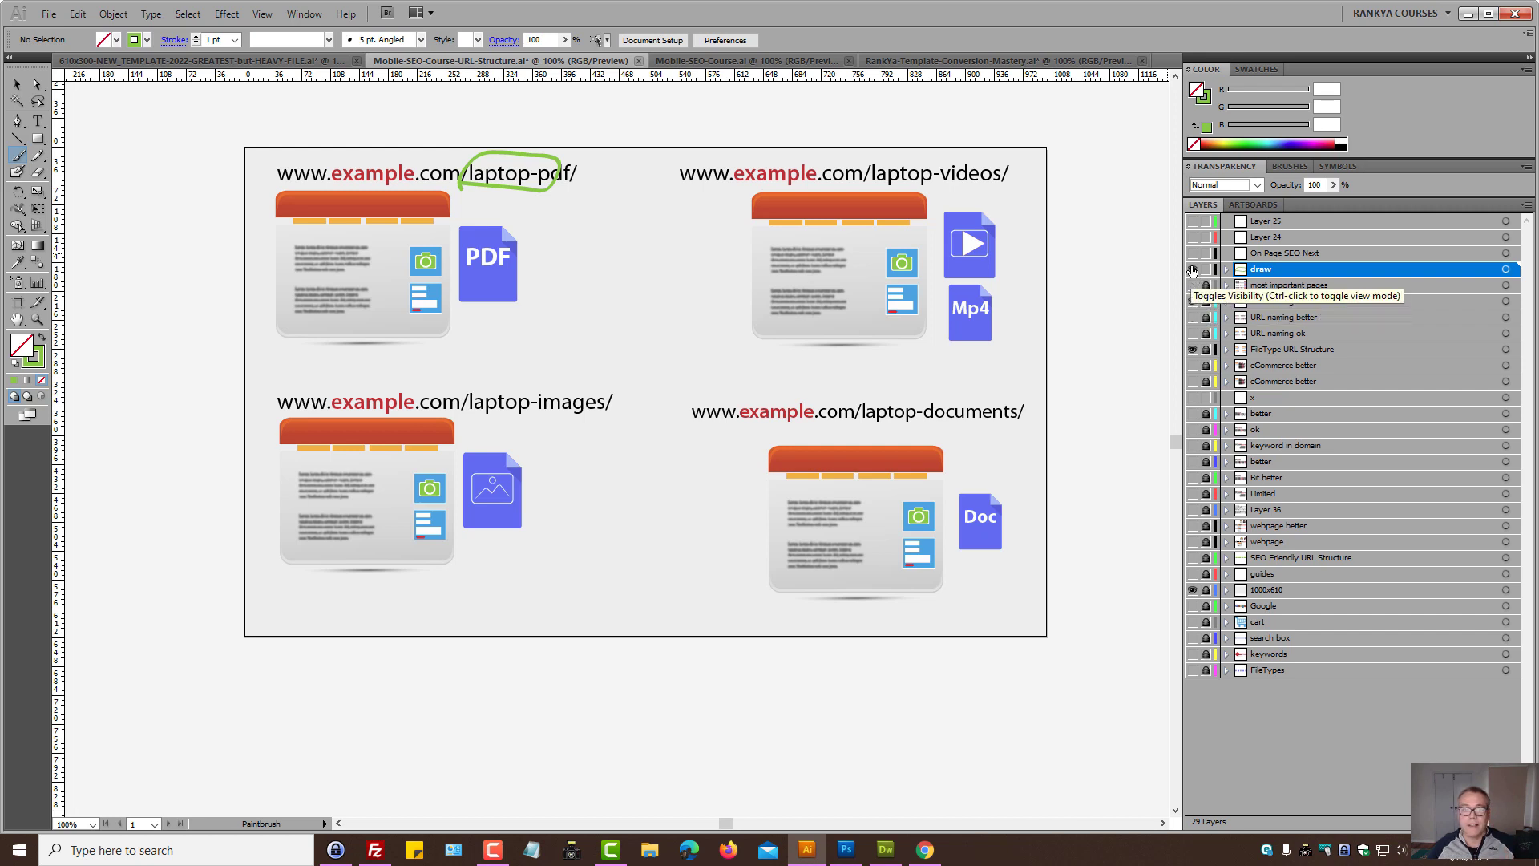
Step: Hide the green loop and compare the laptop-, seo- and plain URL label layers
left_click(1194, 270)
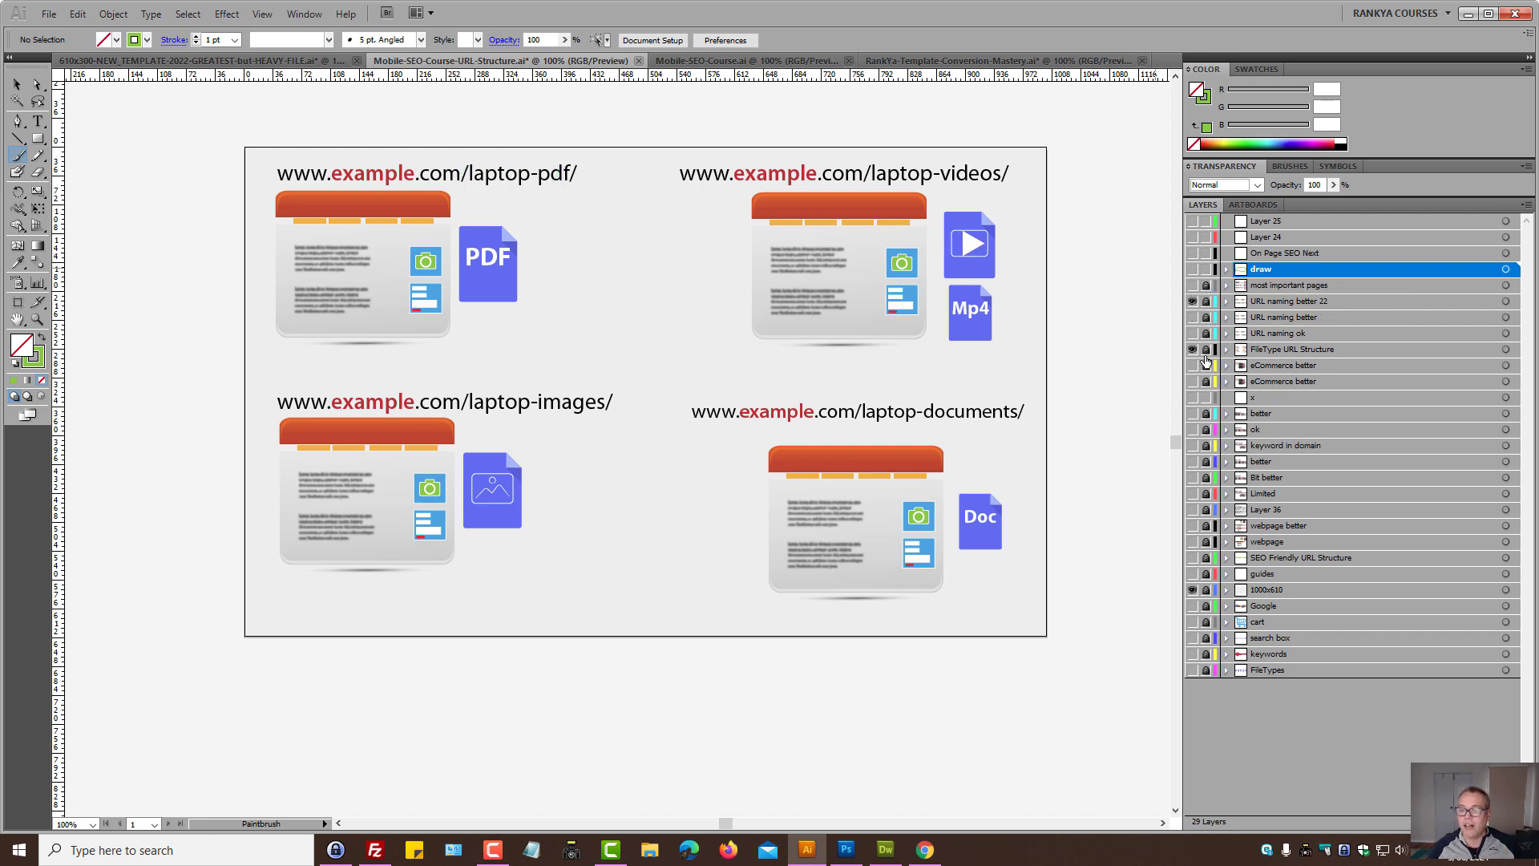
left_click(1193, 302)
left_click(1193, 319)
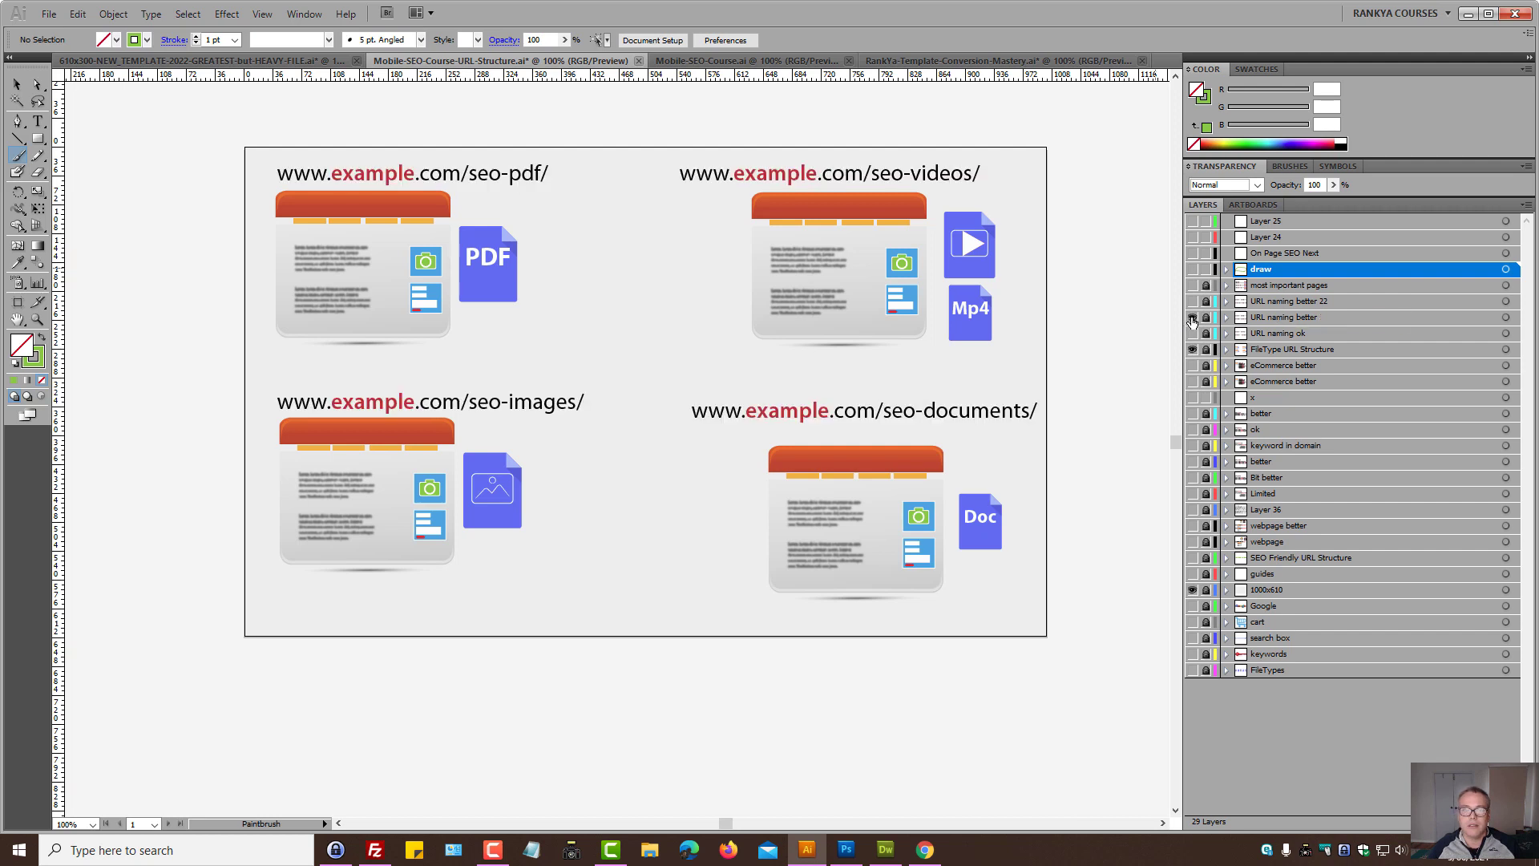
left_click(1193, 319)
left_click(1193, 333)
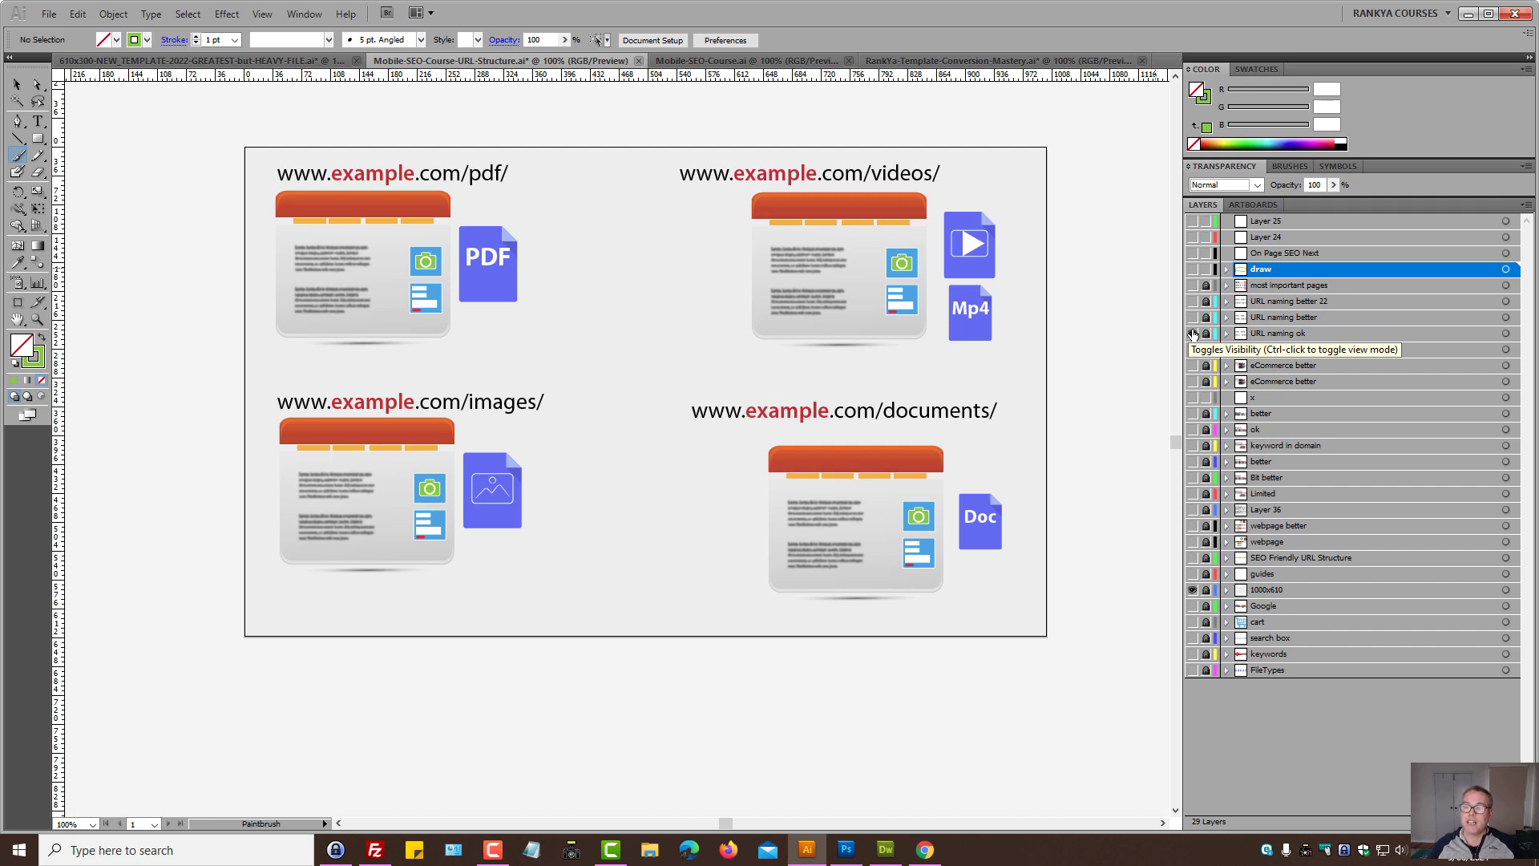
Step: Leave all URL label layers hidden and bring the WordPress Media Library in Chrome forward
left_click(1193, 334)
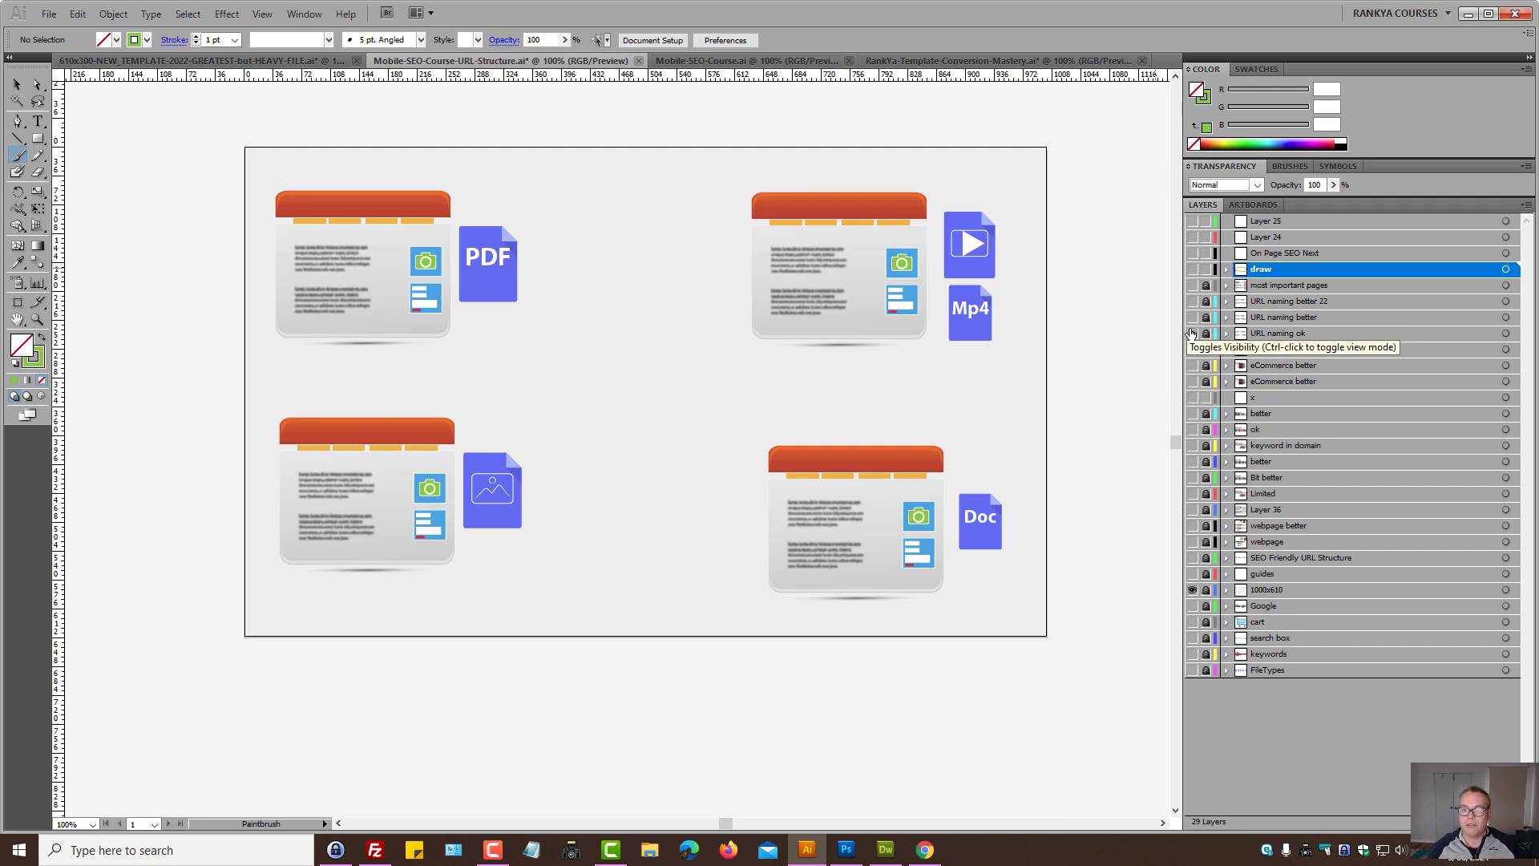
left_click(1192, 333)
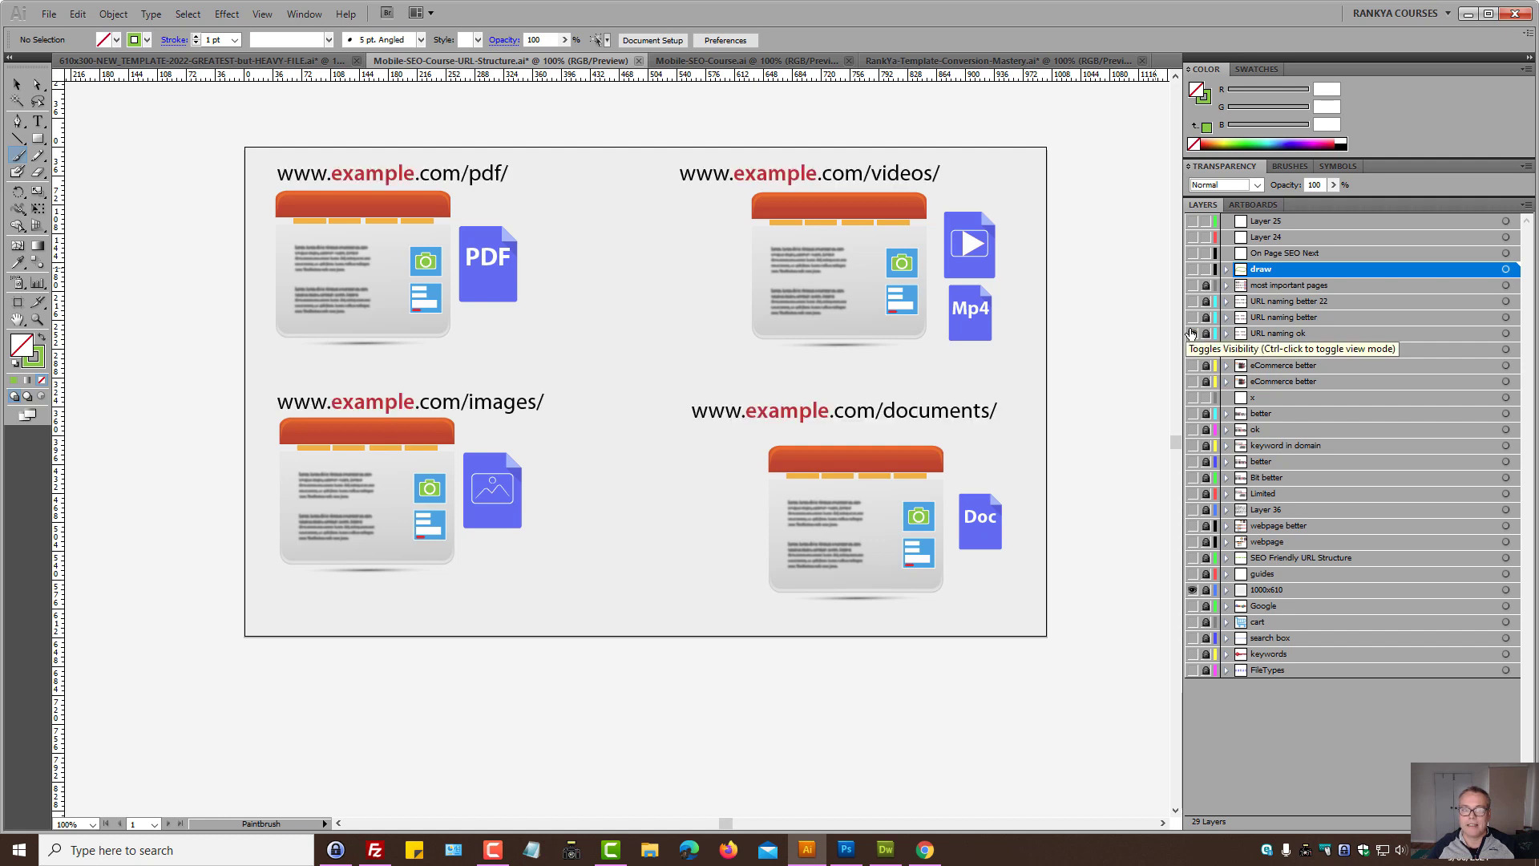
left_click(1192, 333)
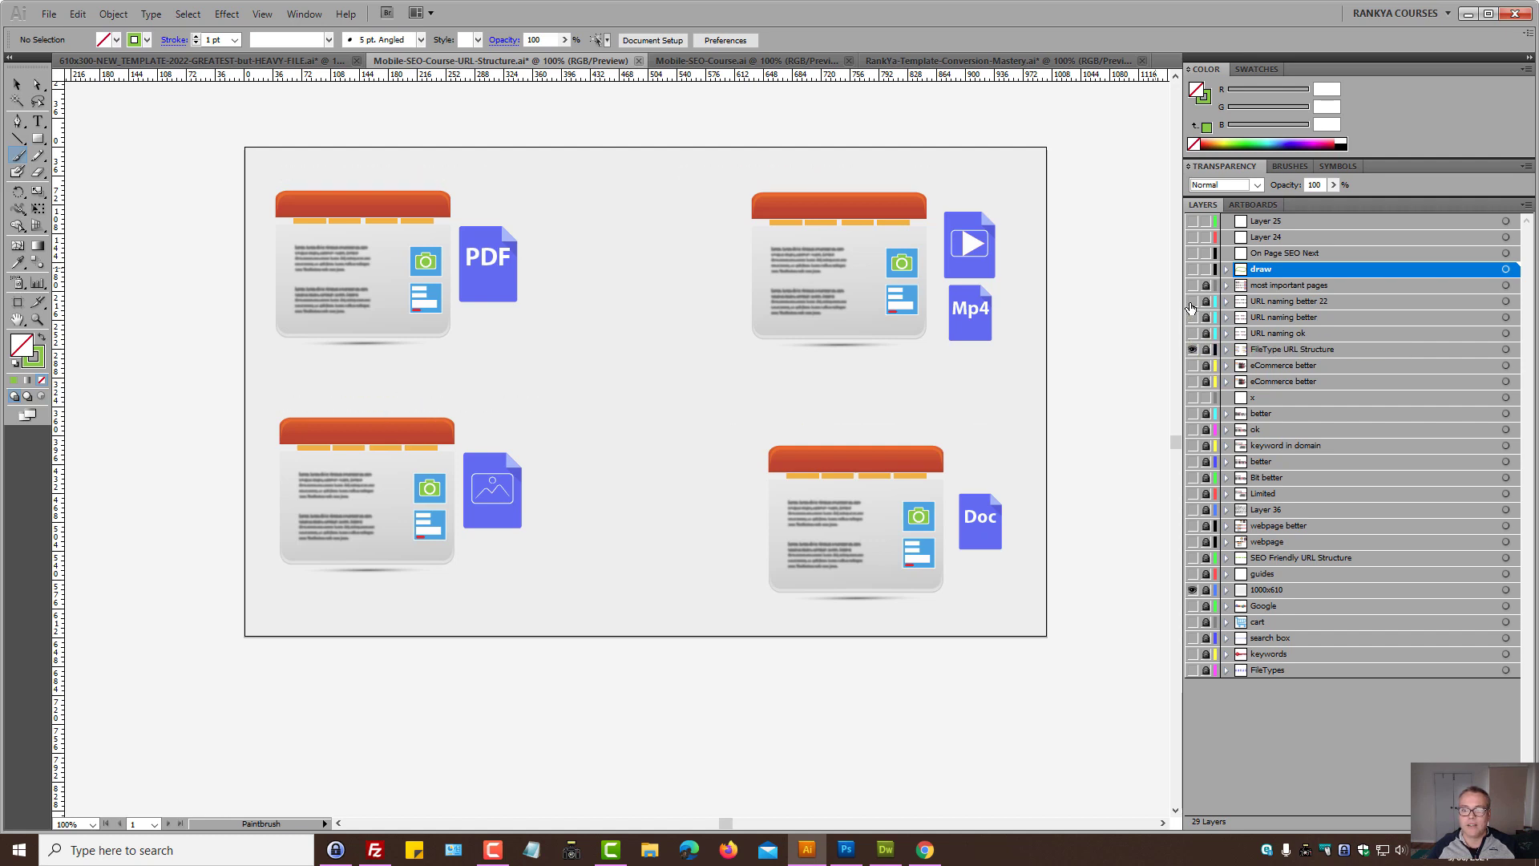
left_click(1192, 303)
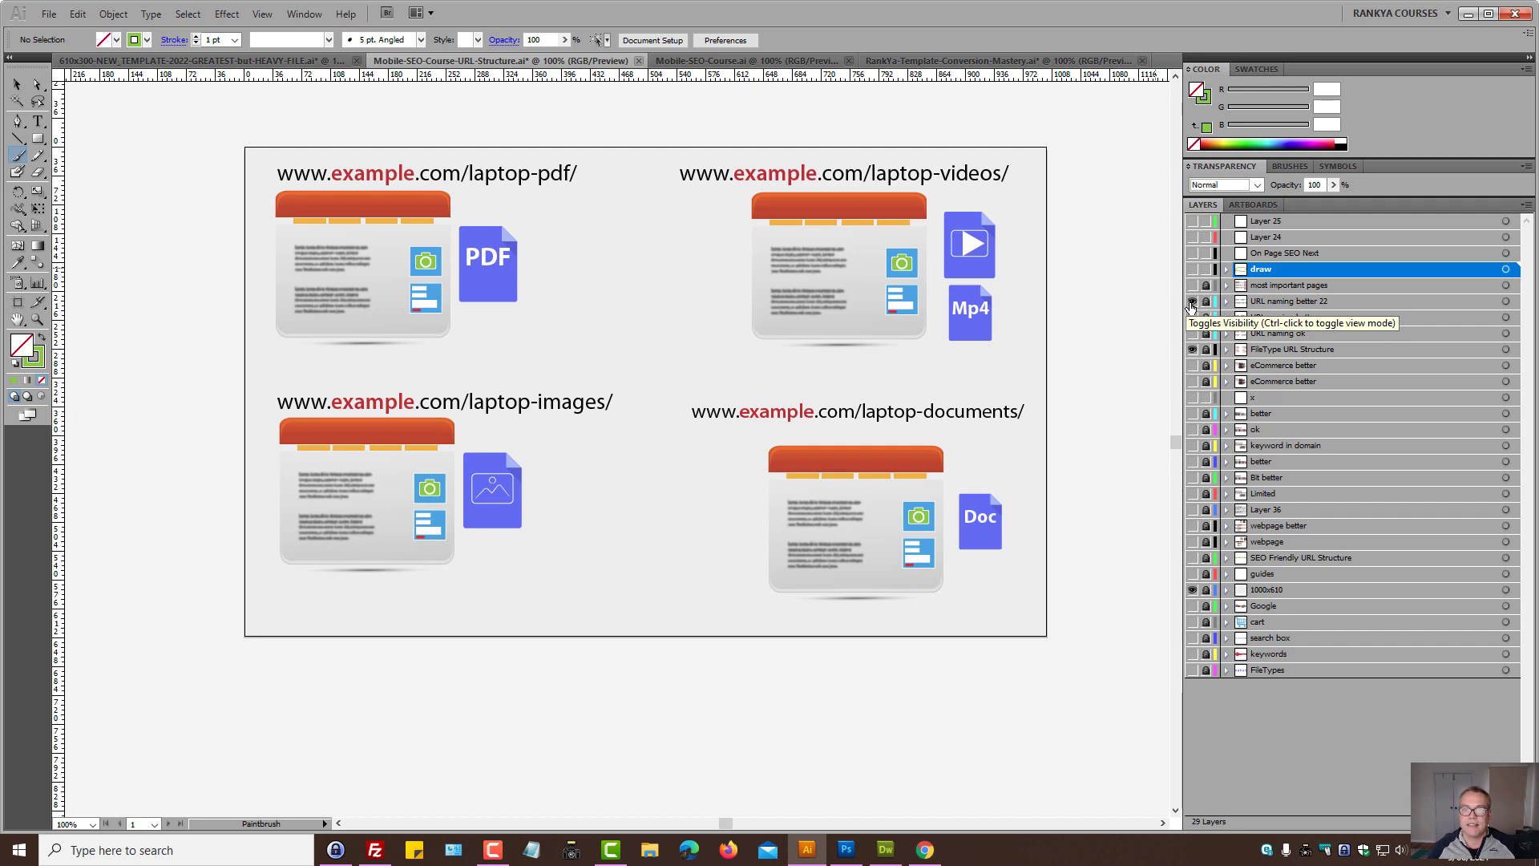
left_click(1192, 303)
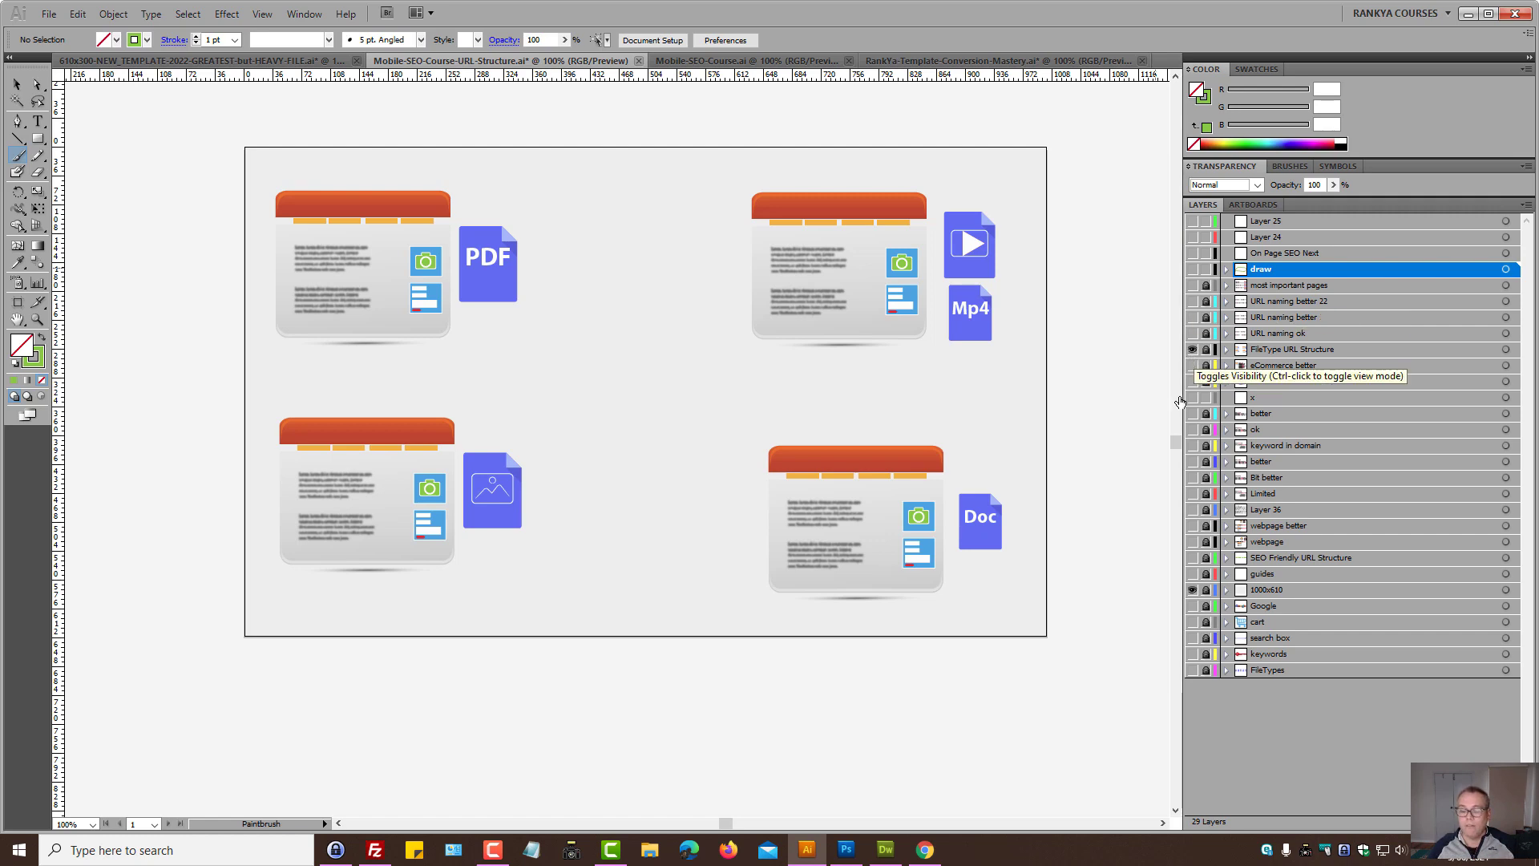
left_click(926, 850)
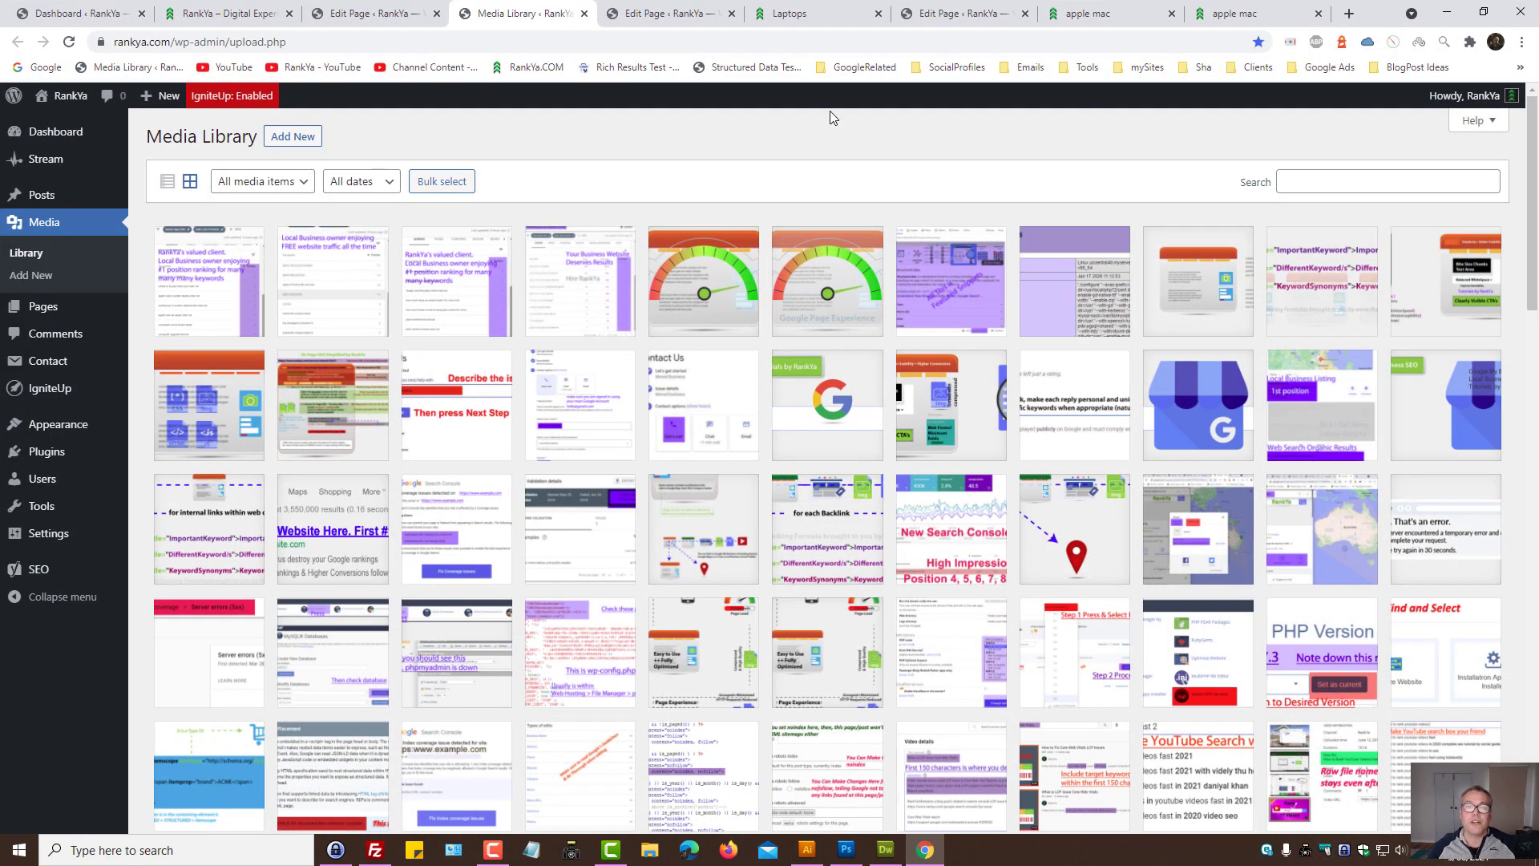
Step: Switch to the RankYa homepage tab, then to the Laptops page editing tab
left_click(227, 18)
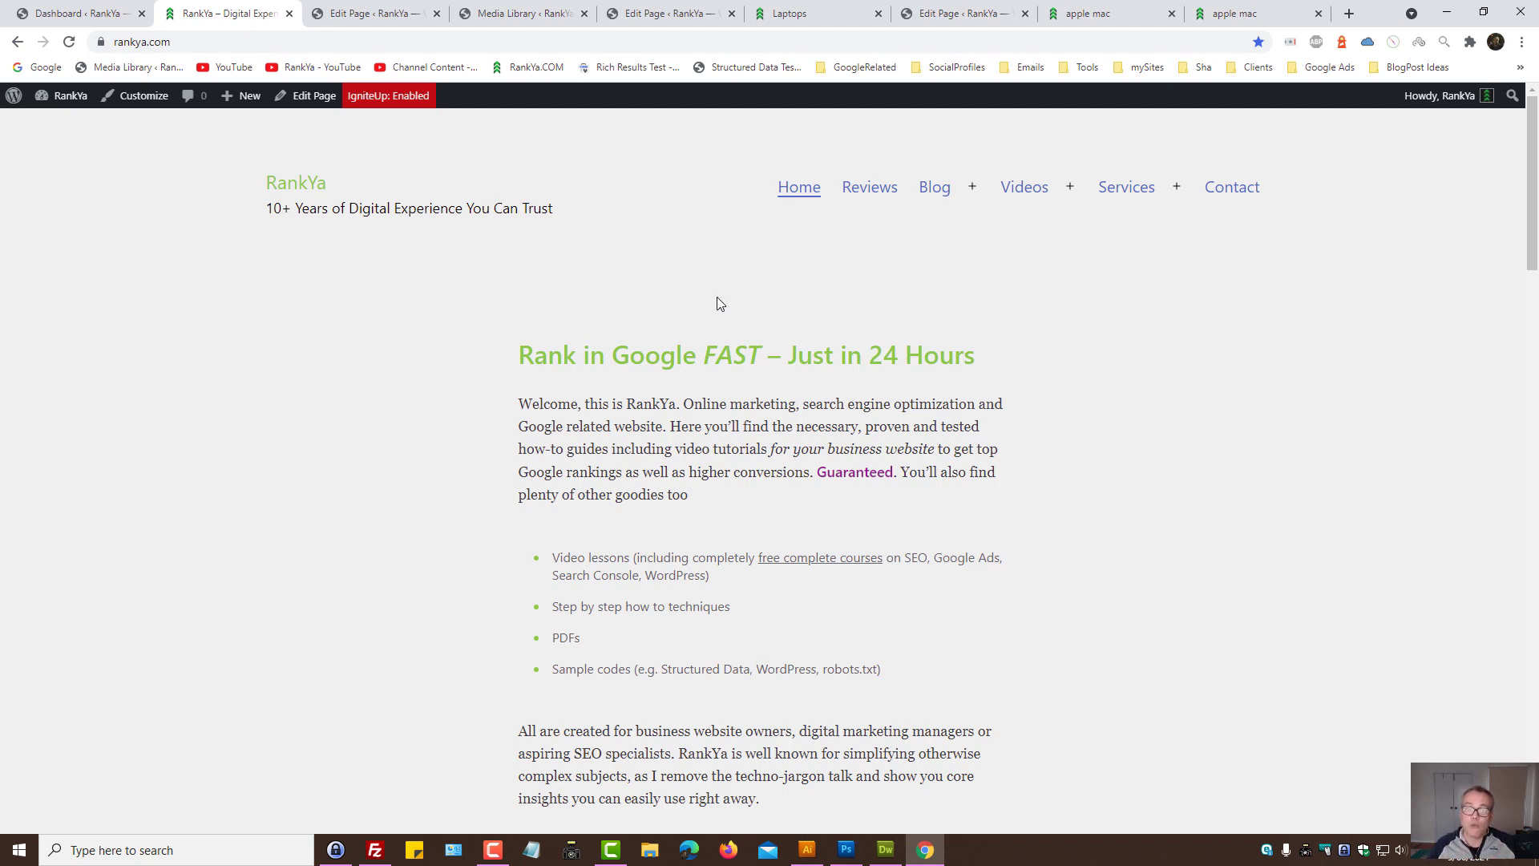
left_click(669, 14)
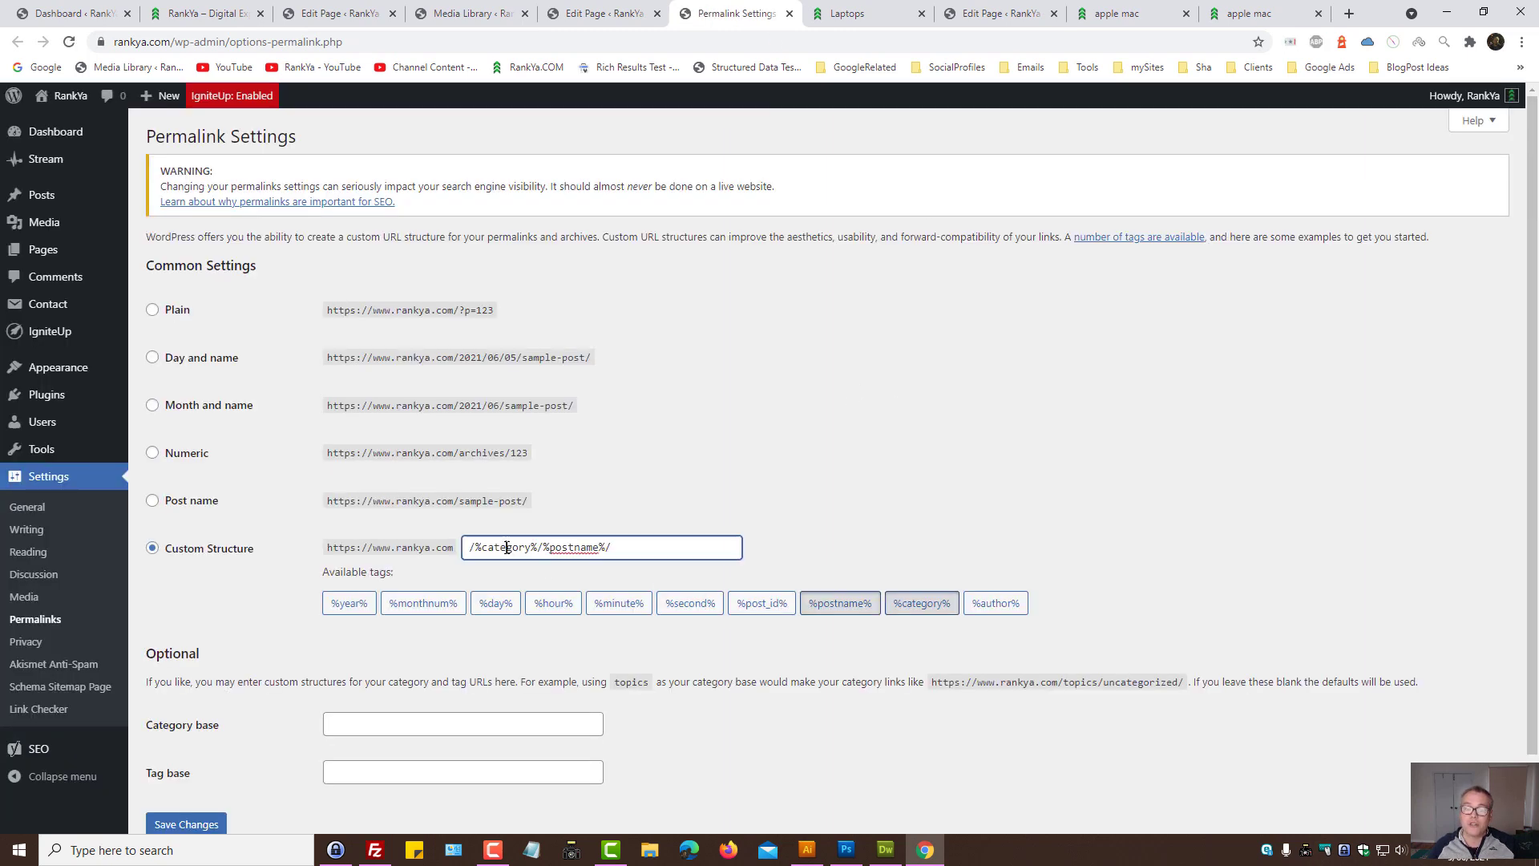
Step: Leave the /%category%/%postname%/ structure unchanged and open Google in a new background tab
triple_click(509, 549)
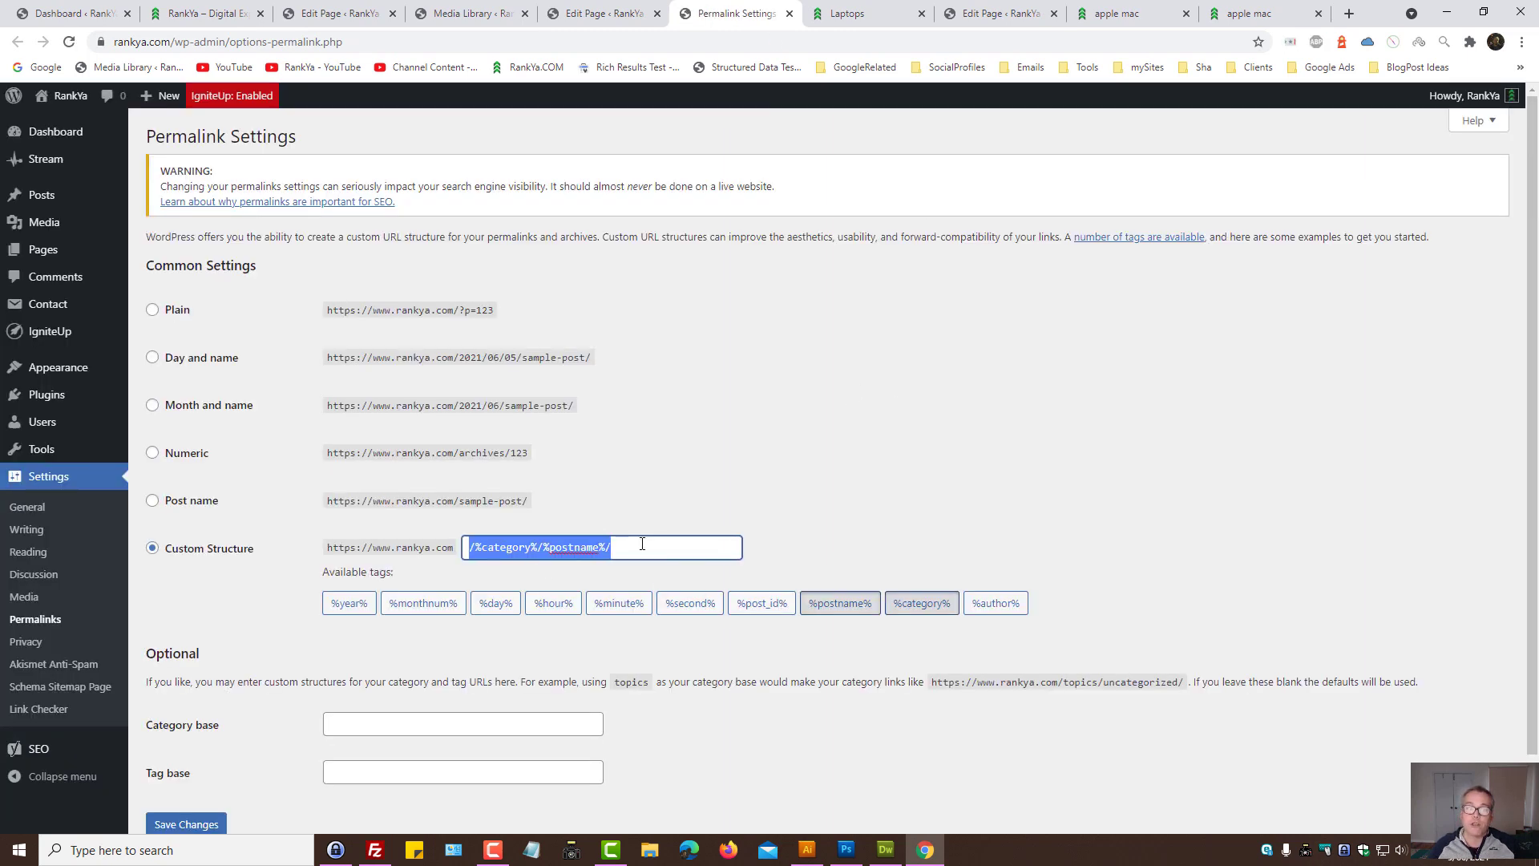
left_click(756, 365)
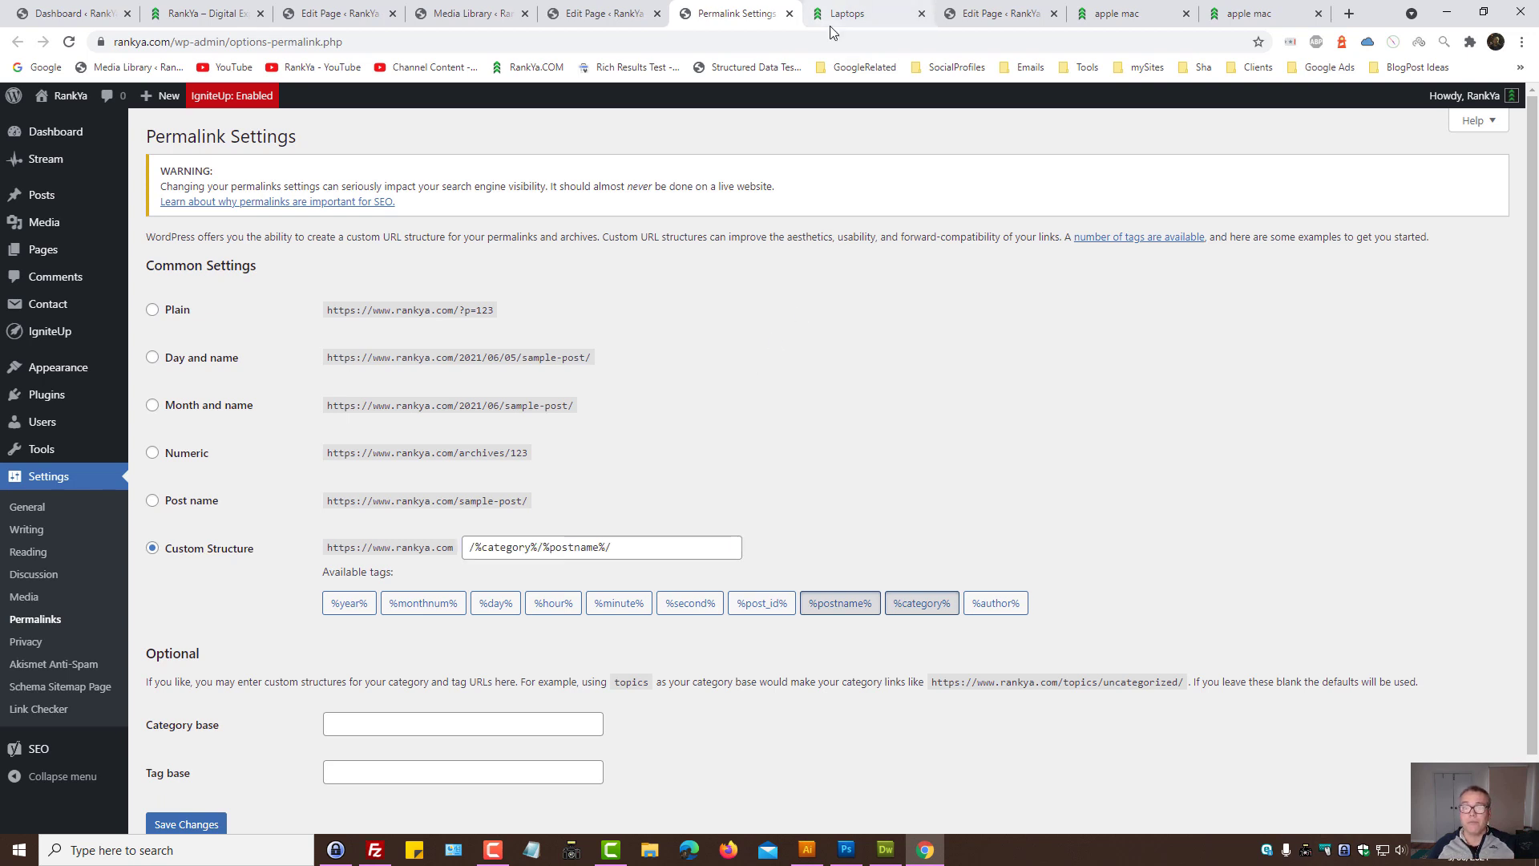
left_click(204, 13)
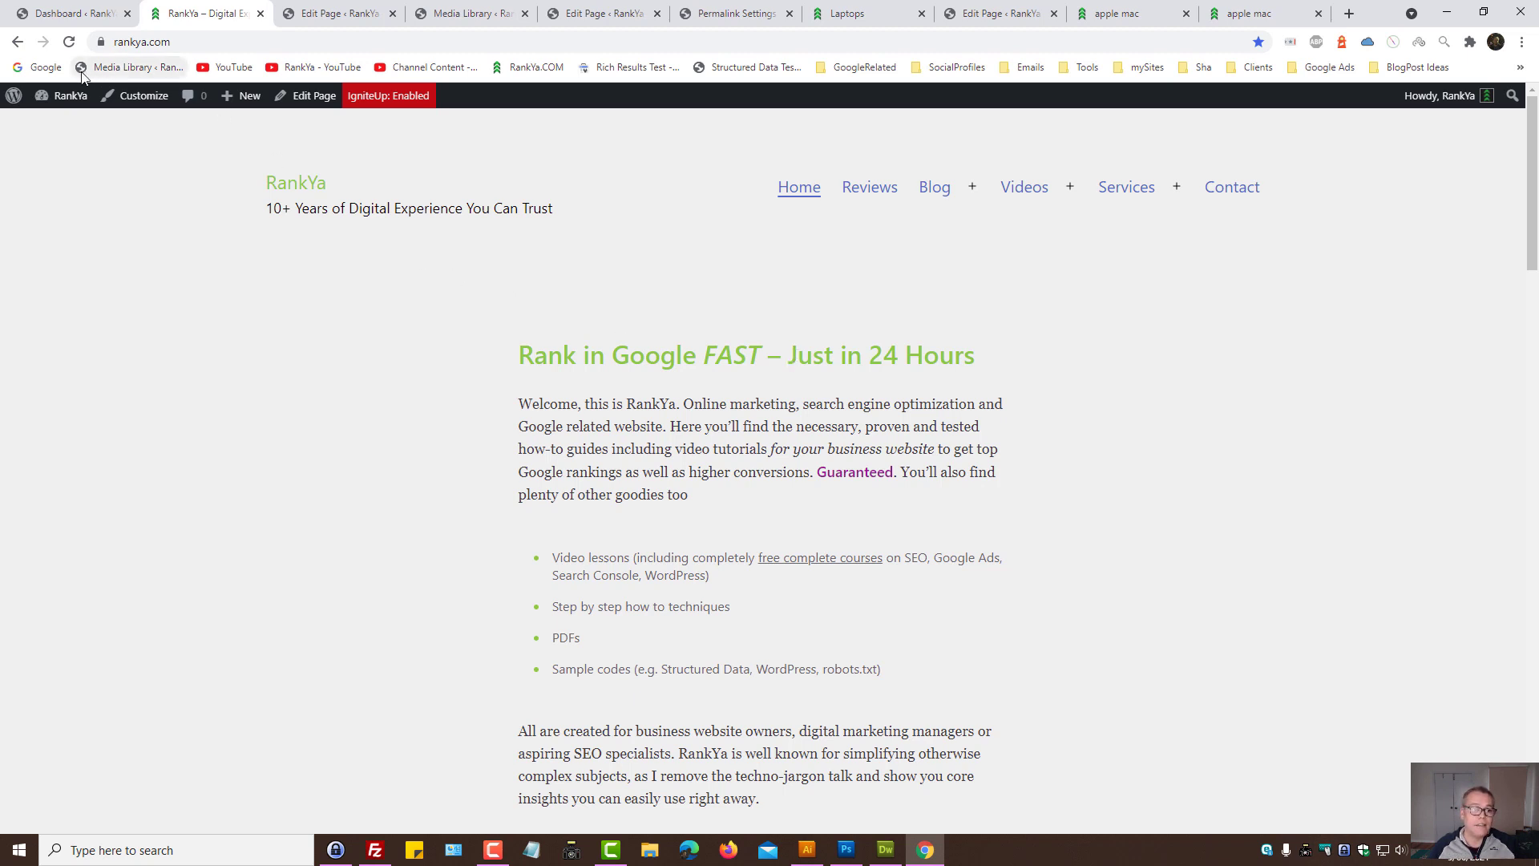
middle_click(24, 68)
Step: View the new Google tab, then return to the RankYa homepage tab
left_click(1259, 12)
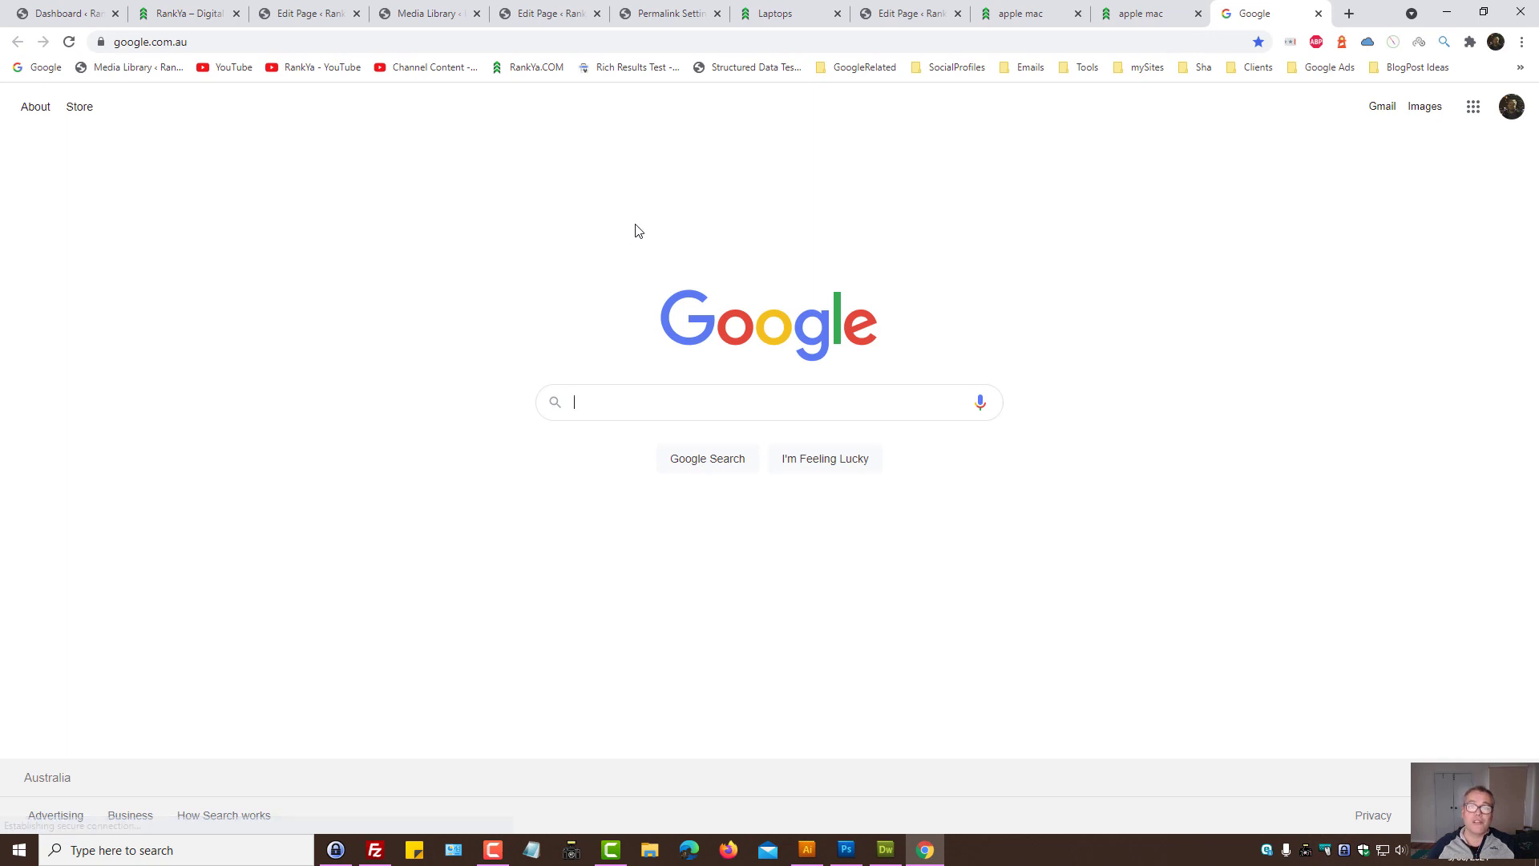
left_click(168, 13)
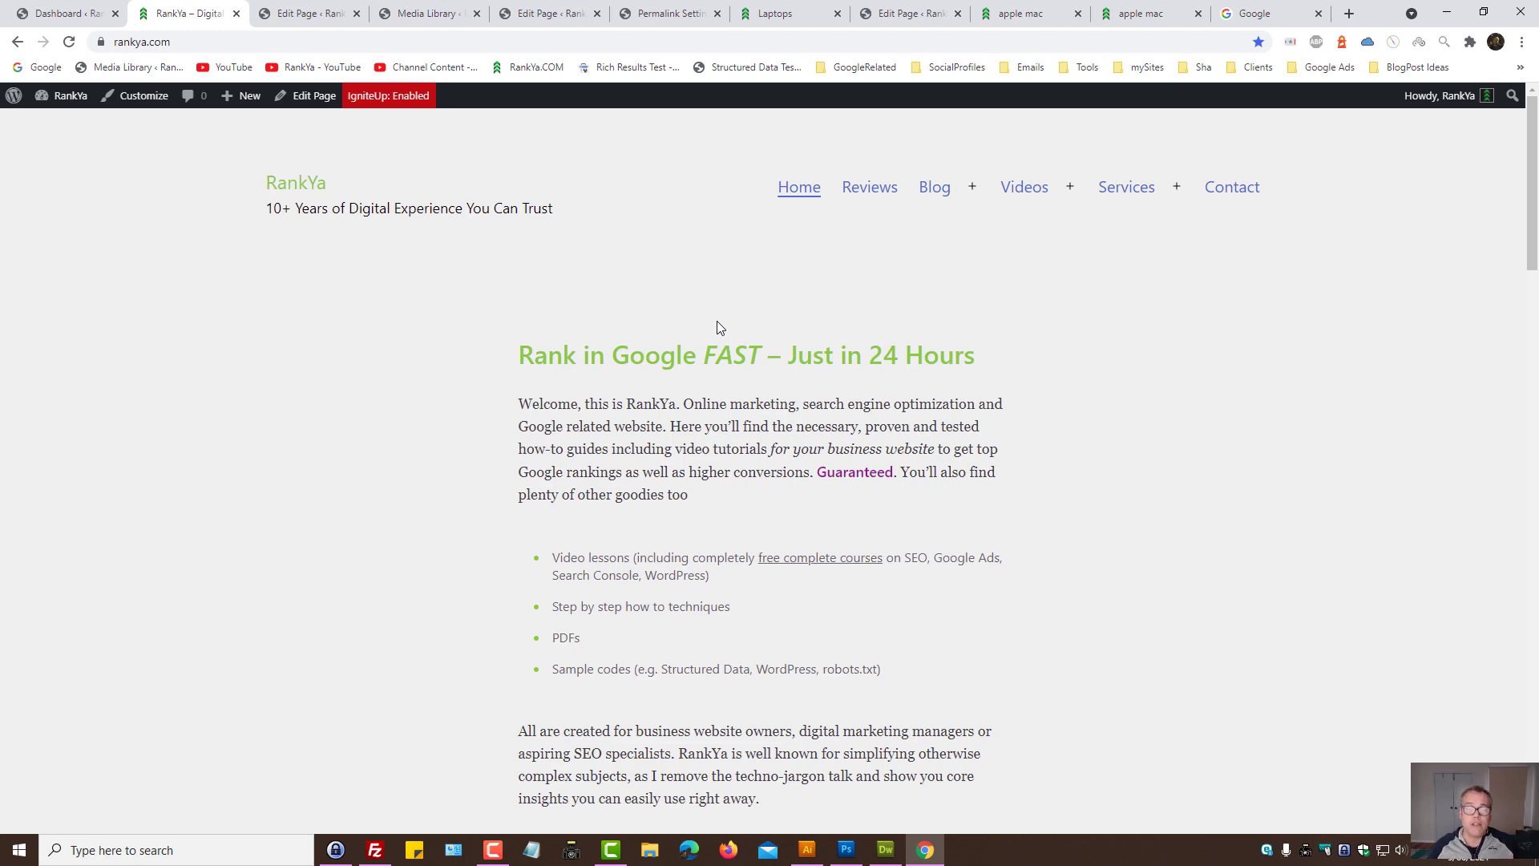
Step: Alternate between Permalink Settings and the RankYa homepage, finishing on the homepage
left_click(705, 10)
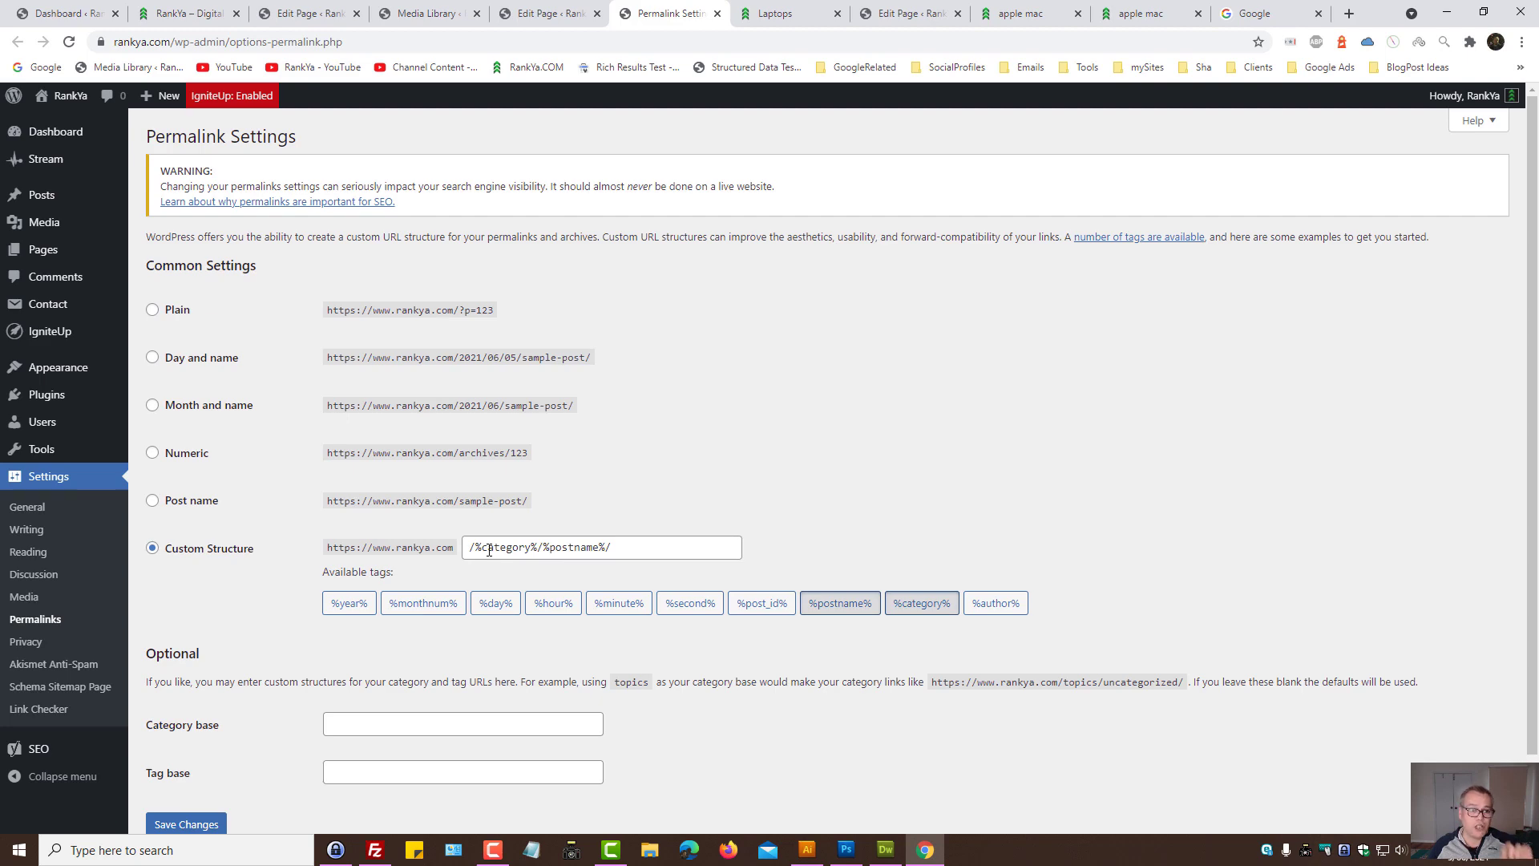
left_click(194, 12)
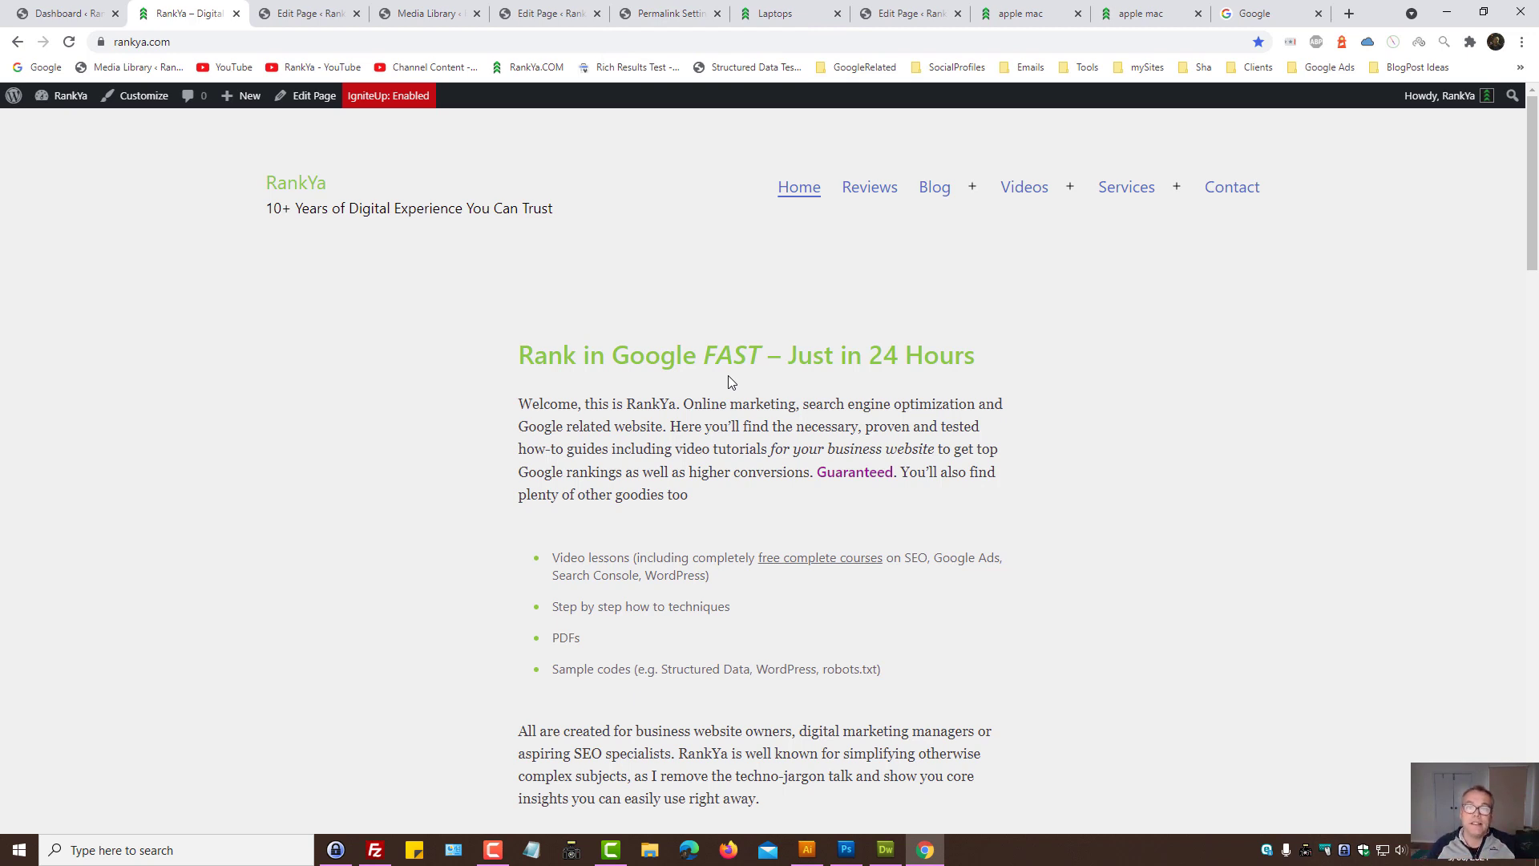
left_click(672, 14)
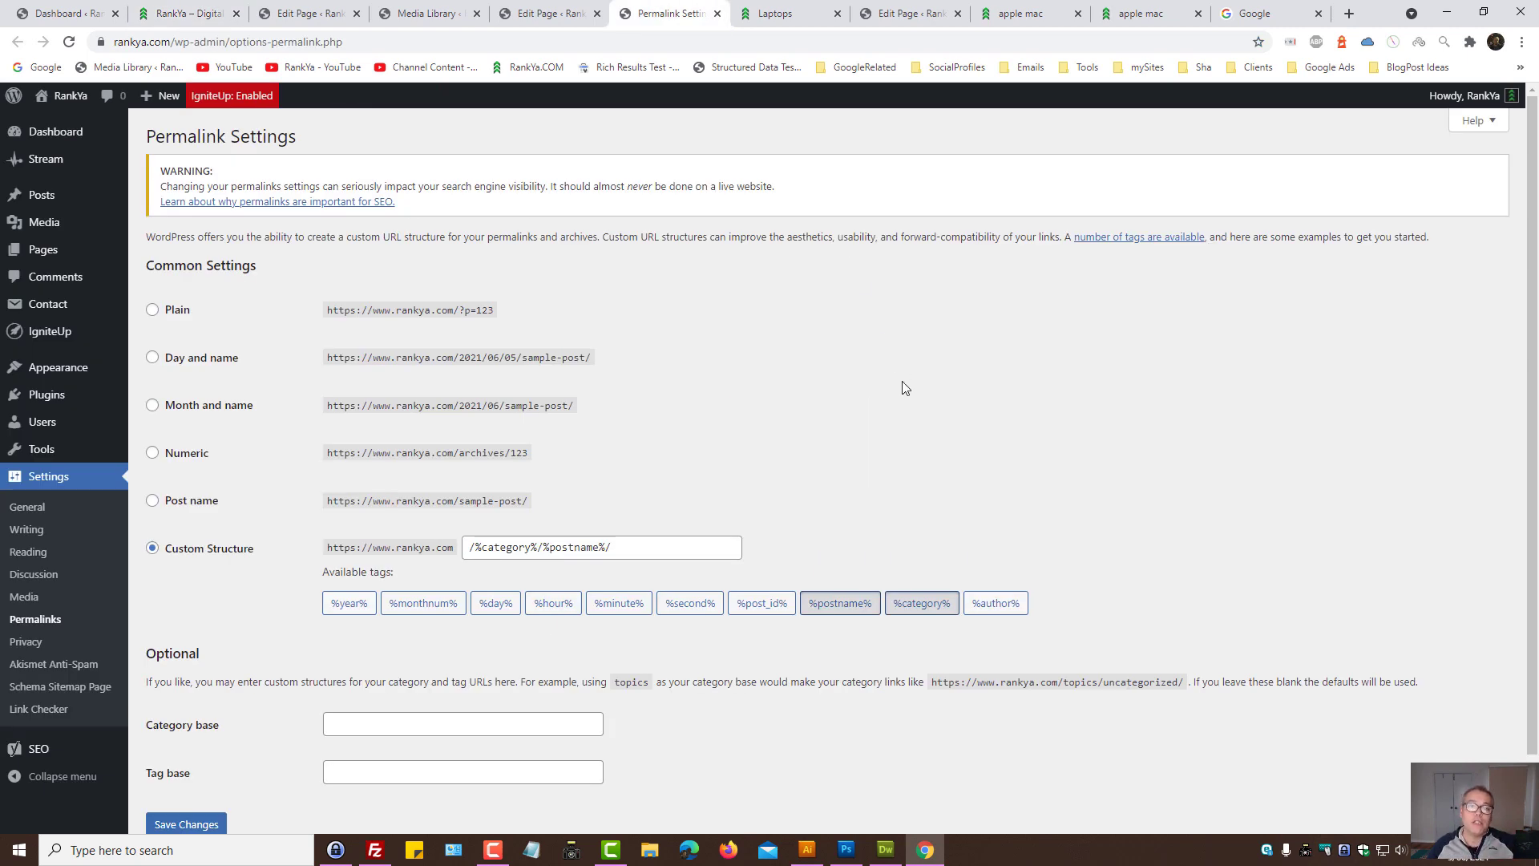
left_click(188, 13)
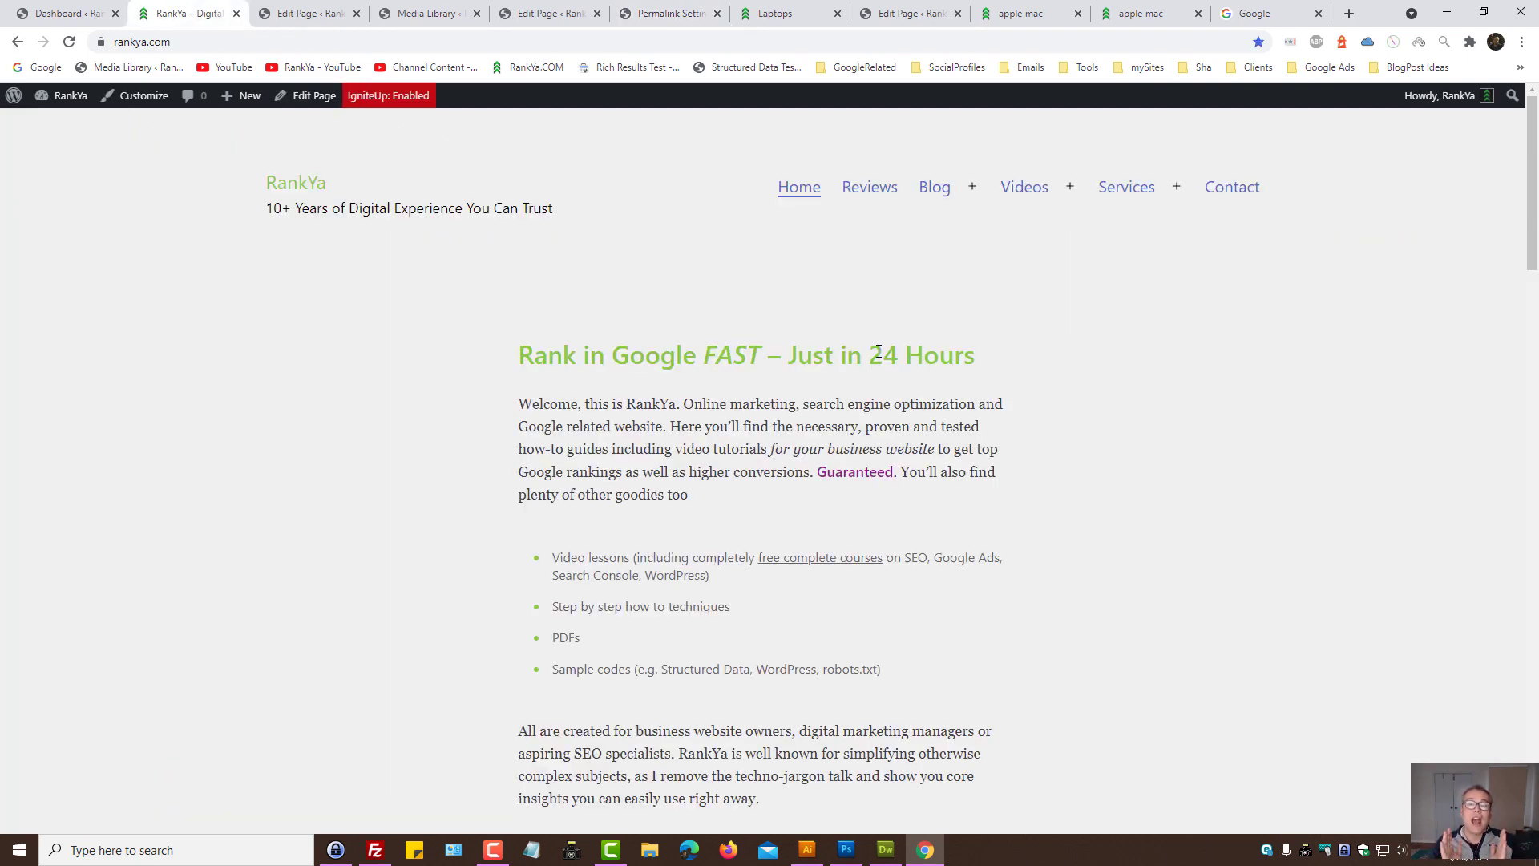